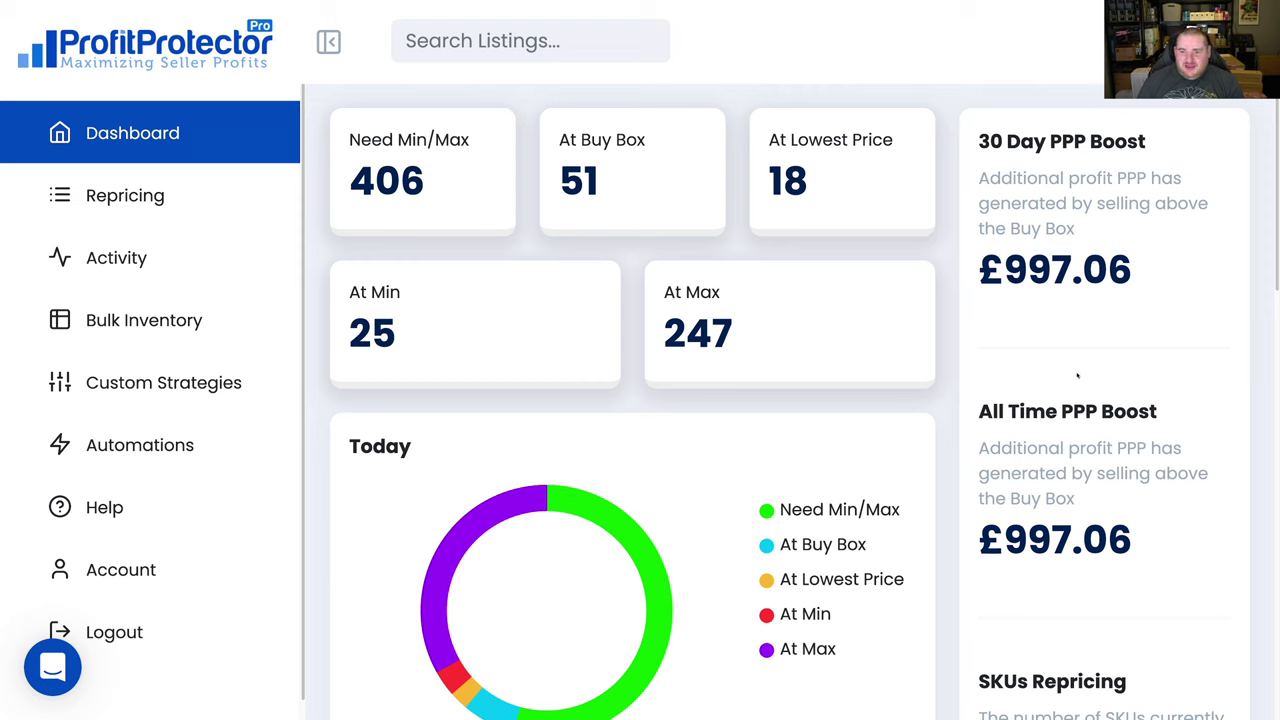
pyautogui.moveTo(1016, 264)
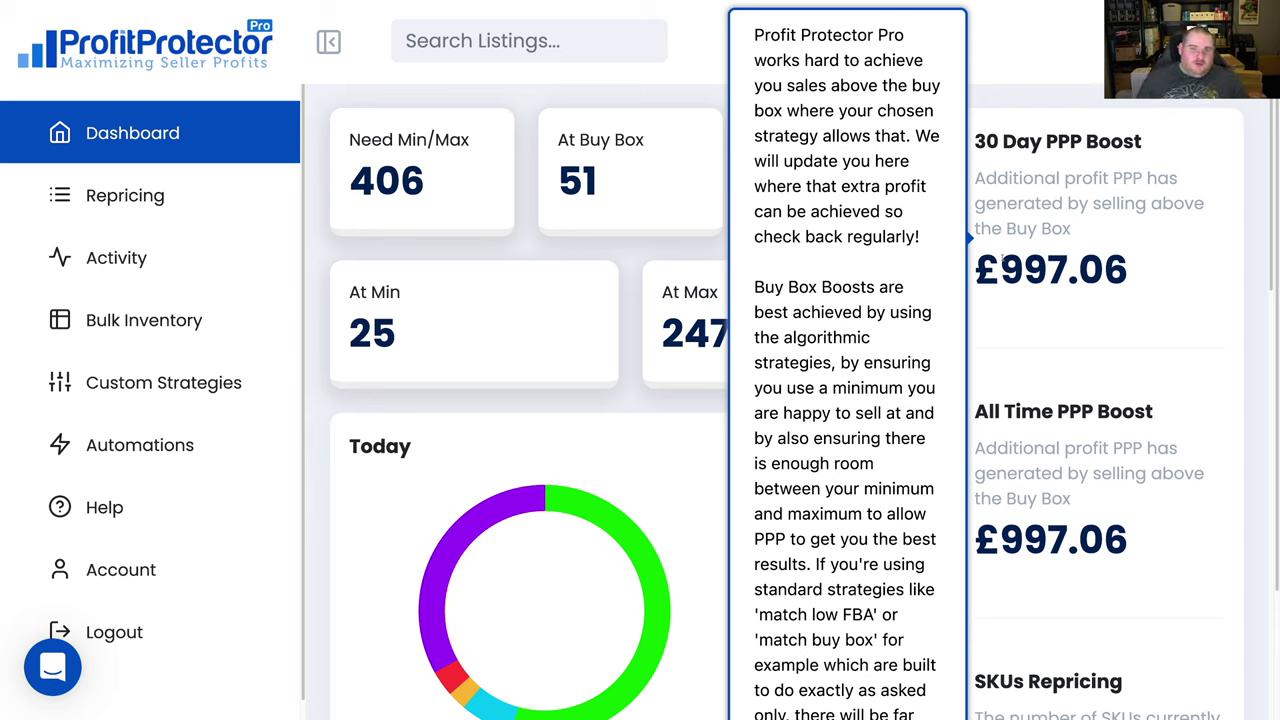
pyautogui.click(675, 98)
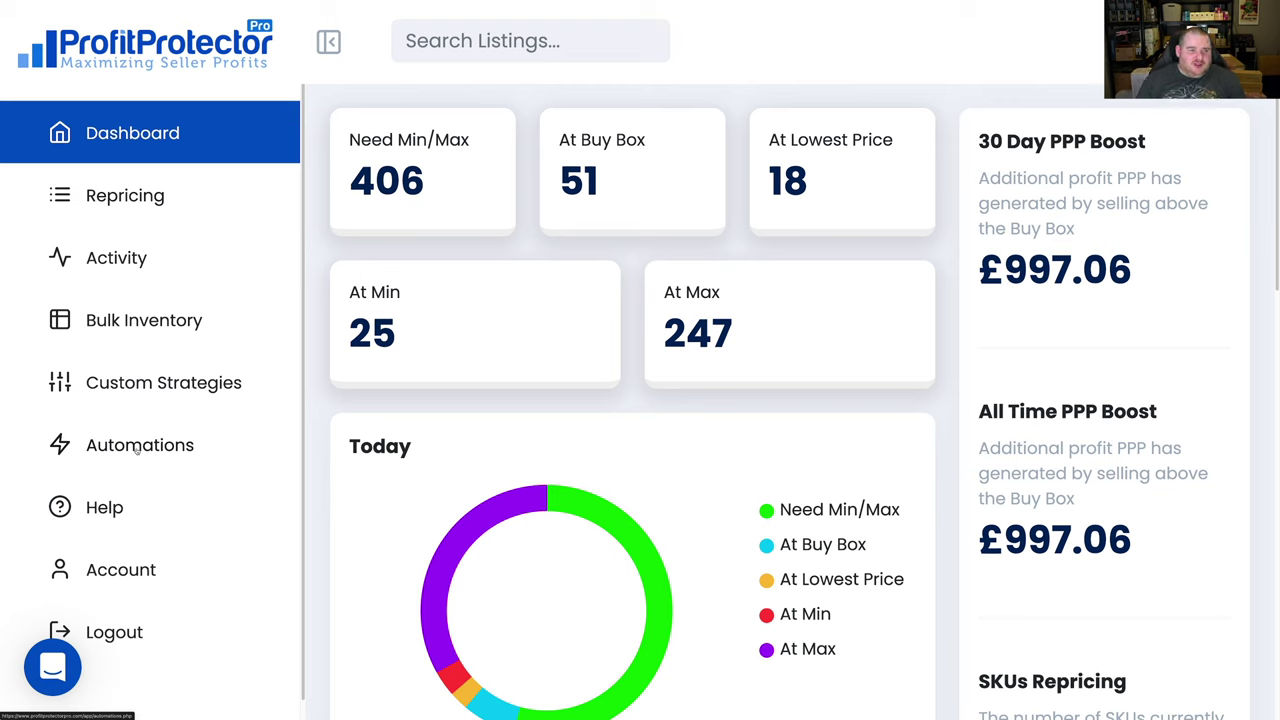
# Go to the Automations page and start a new automation using the Wizard setup method
pyautogui.click(137, 448)
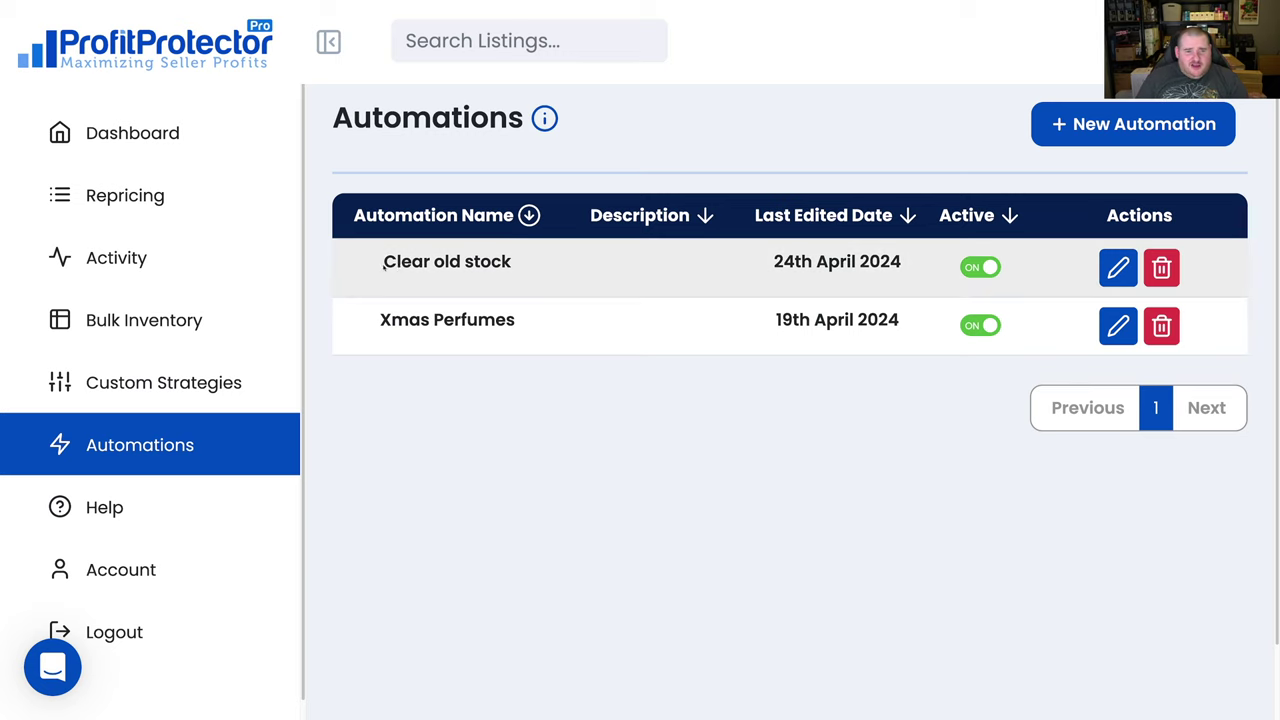
pyautogui.click(1110, 124)
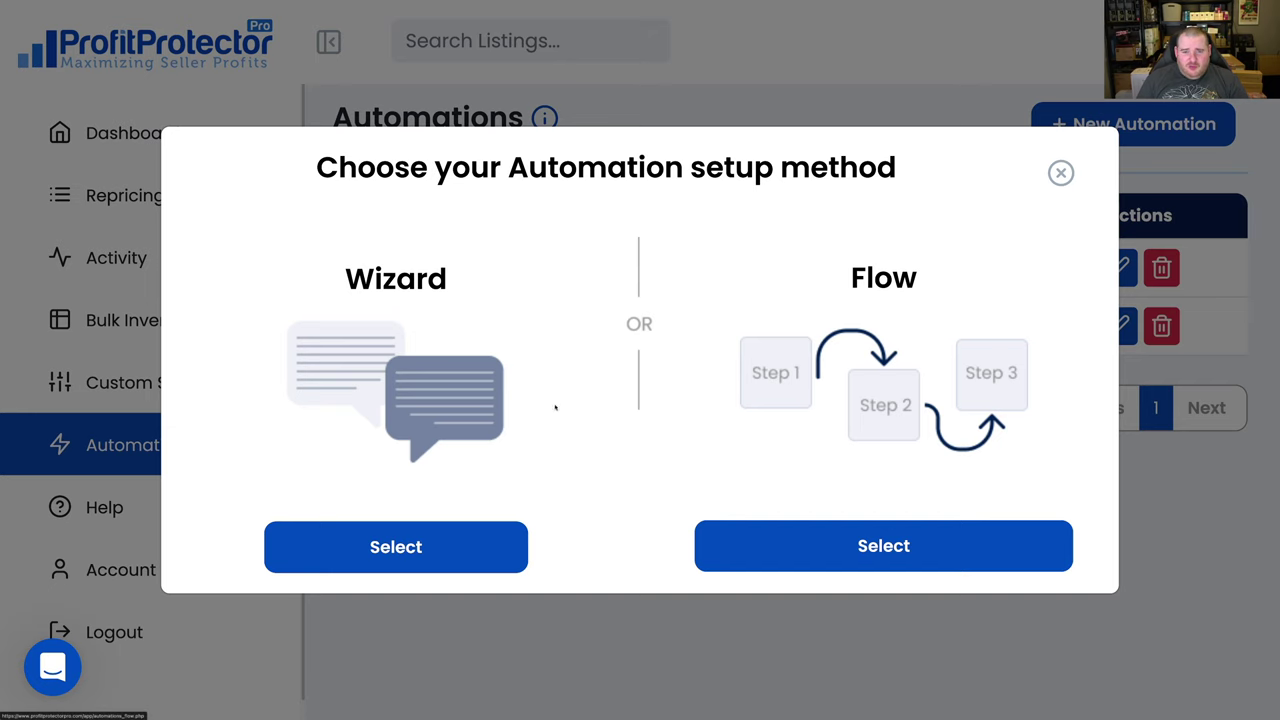
pyautogui.click(397, 560)
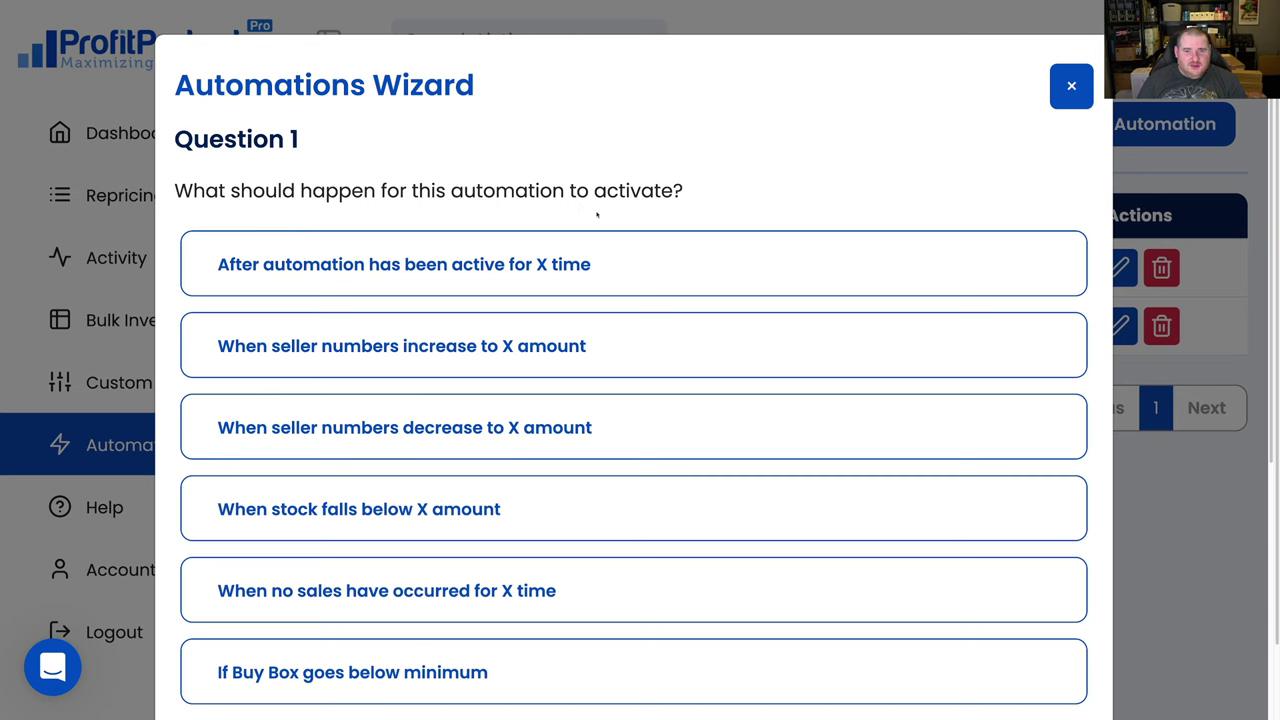
# Make the automation activate when no sales have occurred for 1 month
pyautogui.scroll(-2, 597, 215)
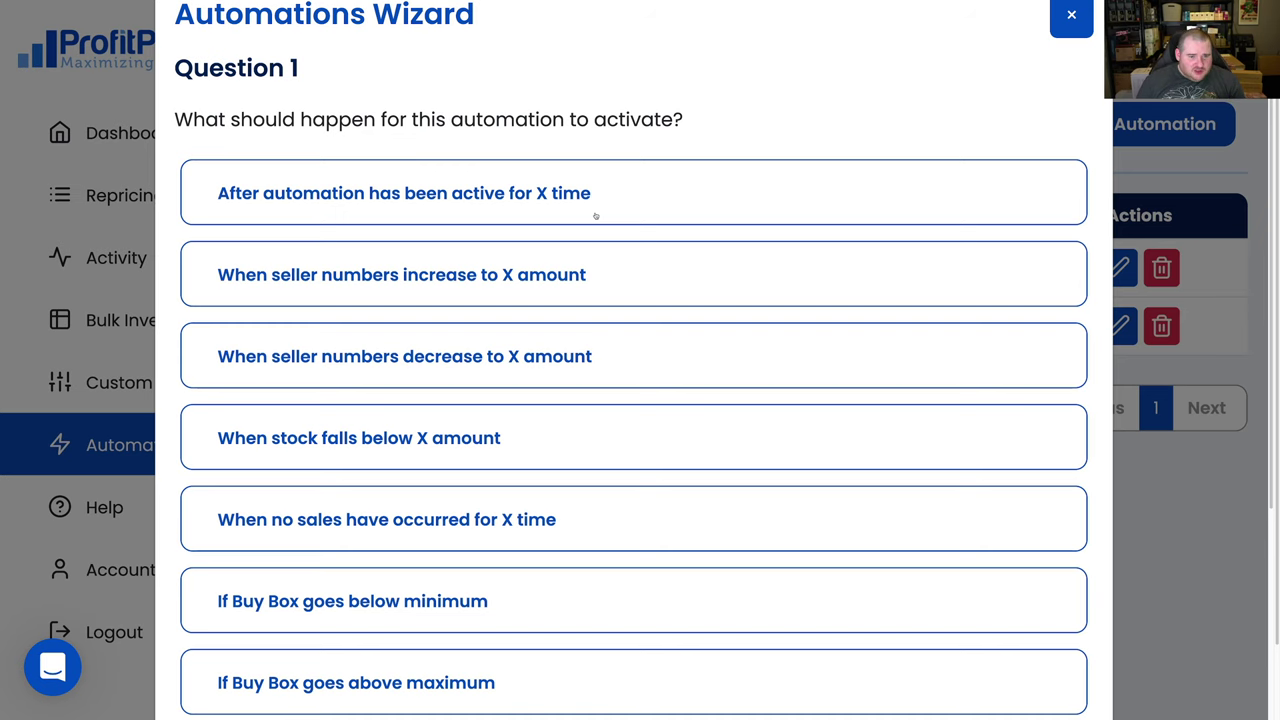
pyautogui.scroll(-1, 491, 409)
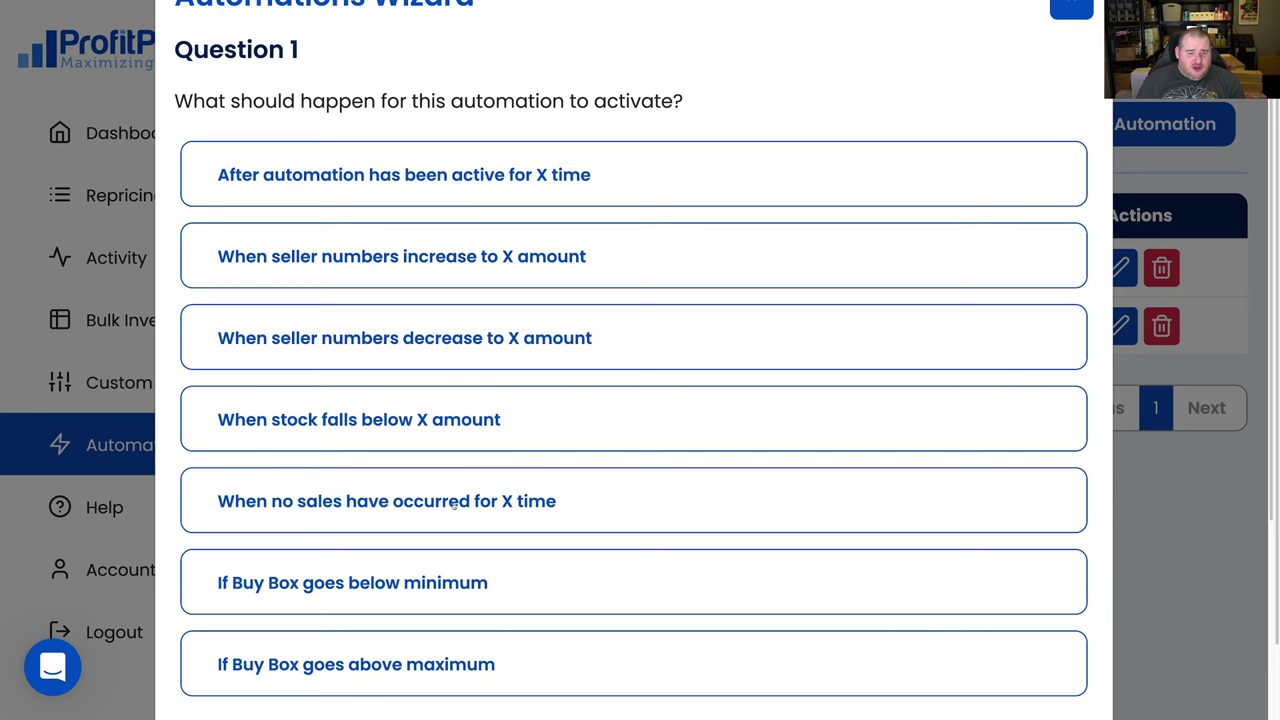
pyautogui.click(453, 506)
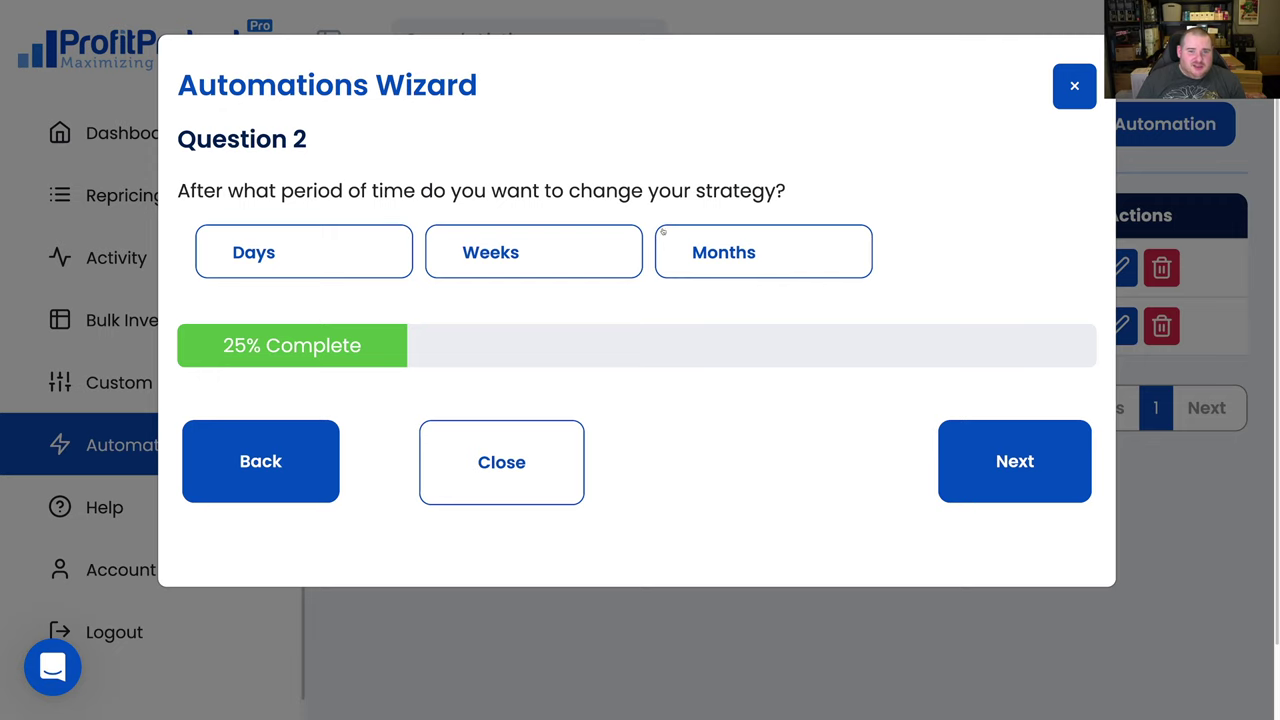
pyautogui.click(523, 256)
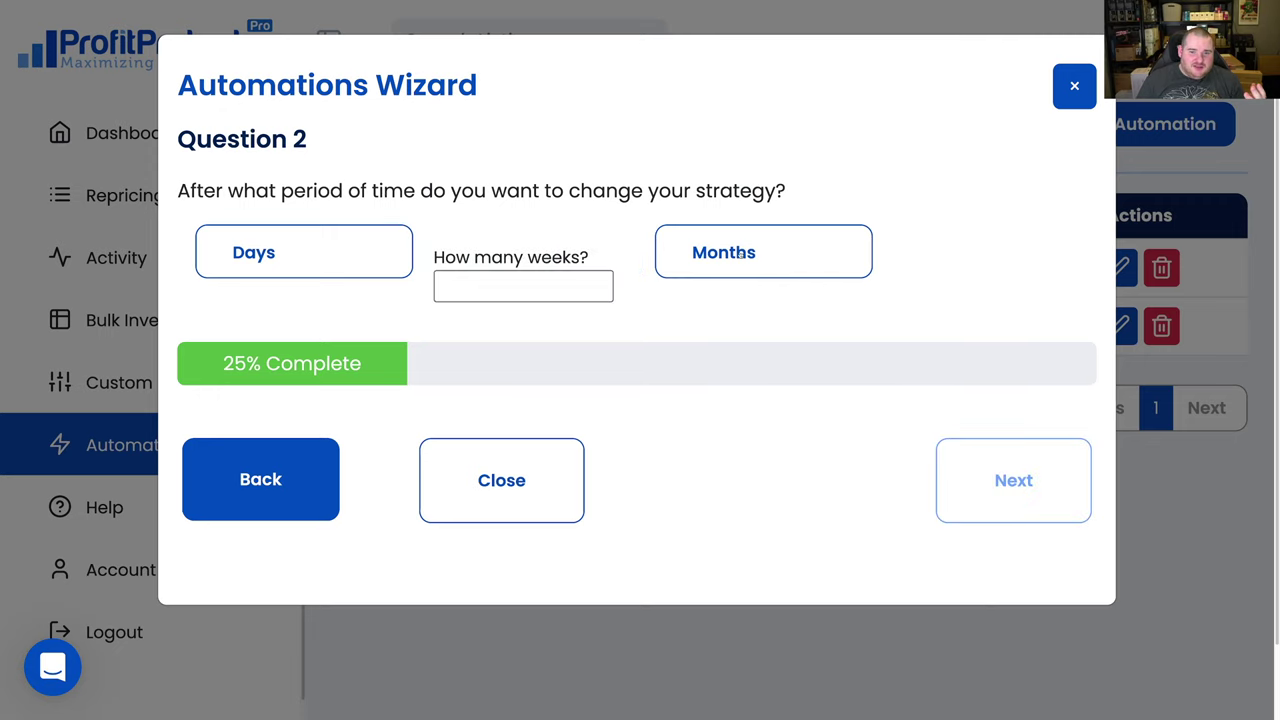
pyautogui.click(740, 253)
pyautogui.click(720, 286)
pyautogui.write('1')
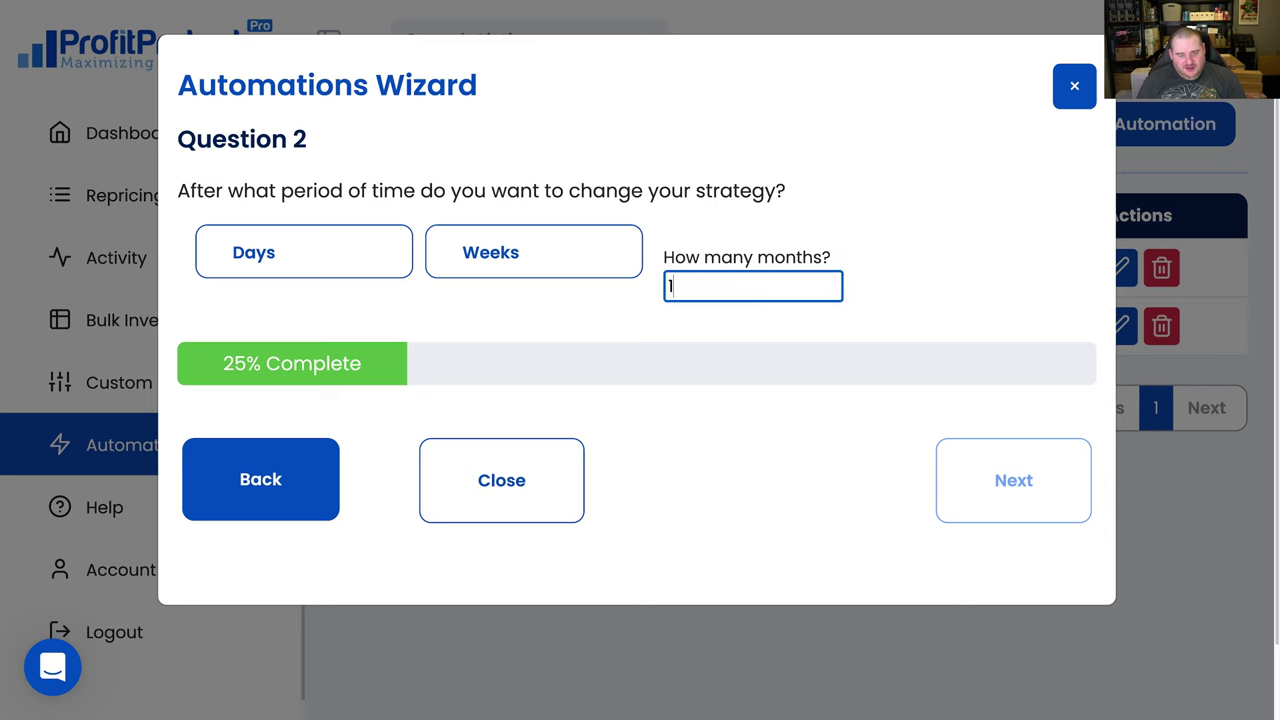
pyautogui.click(988, 474)
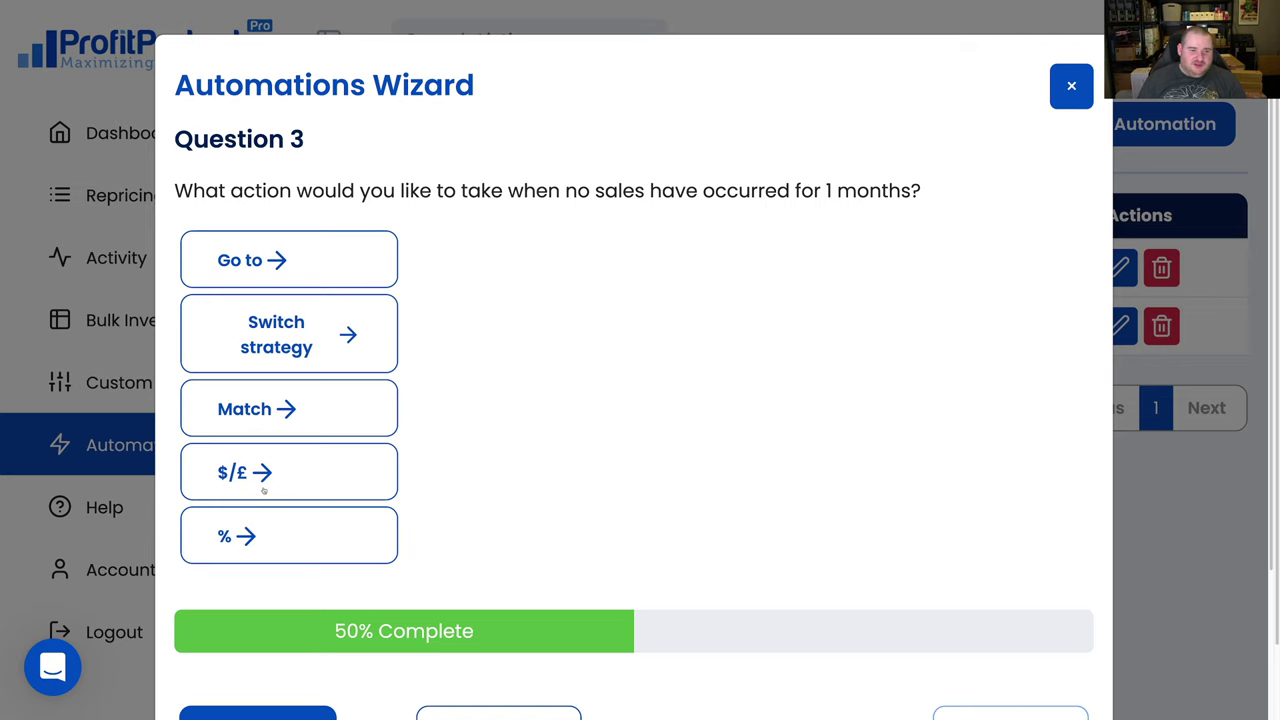
pyautogui.click(279, 410)
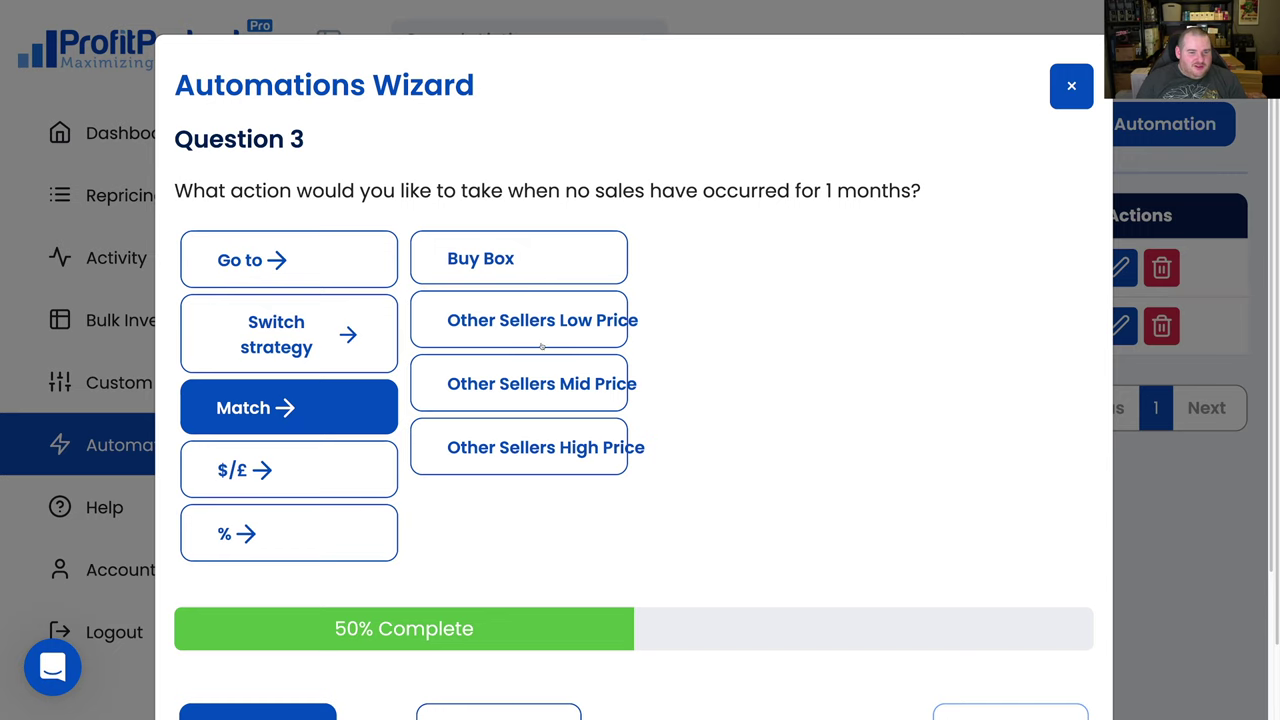
pyautogui.click(318, 334)
pyautogui.click(314, 259)
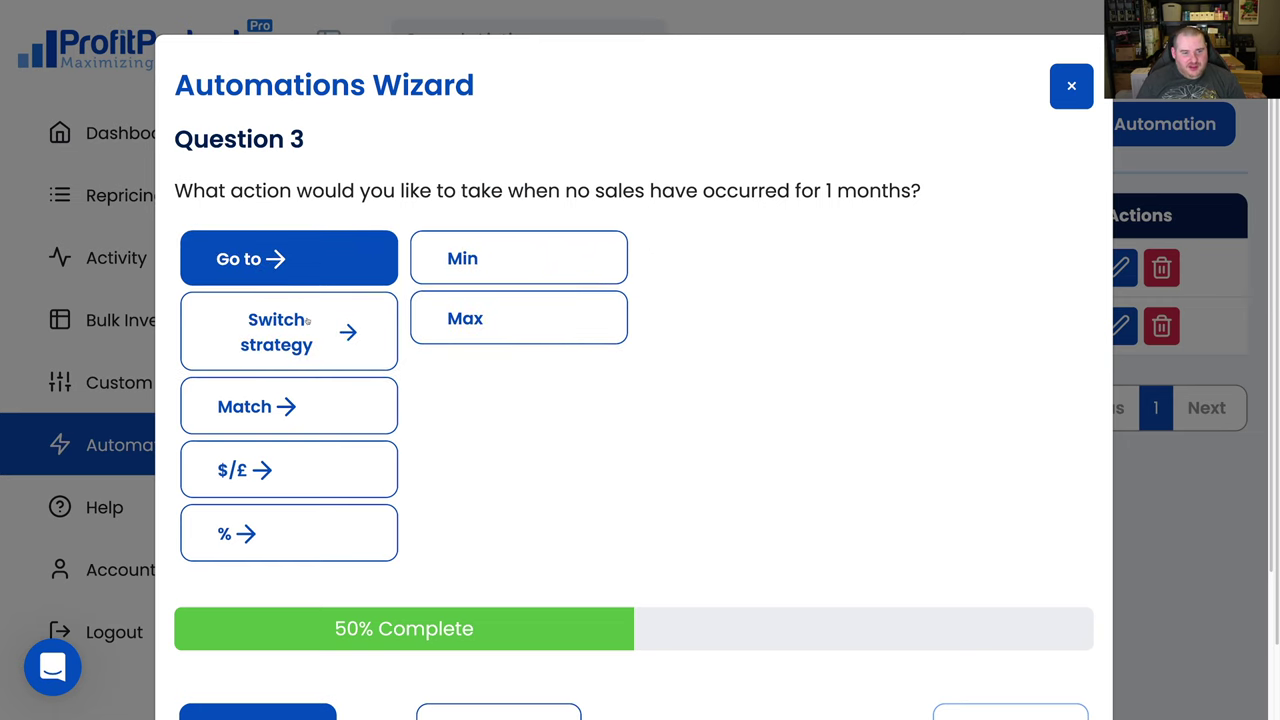
# Set the 1-month action to switch strategy to the FBA algorithmic strategy Balanced Sales Accumulator
pyautogui.click(312, 324)
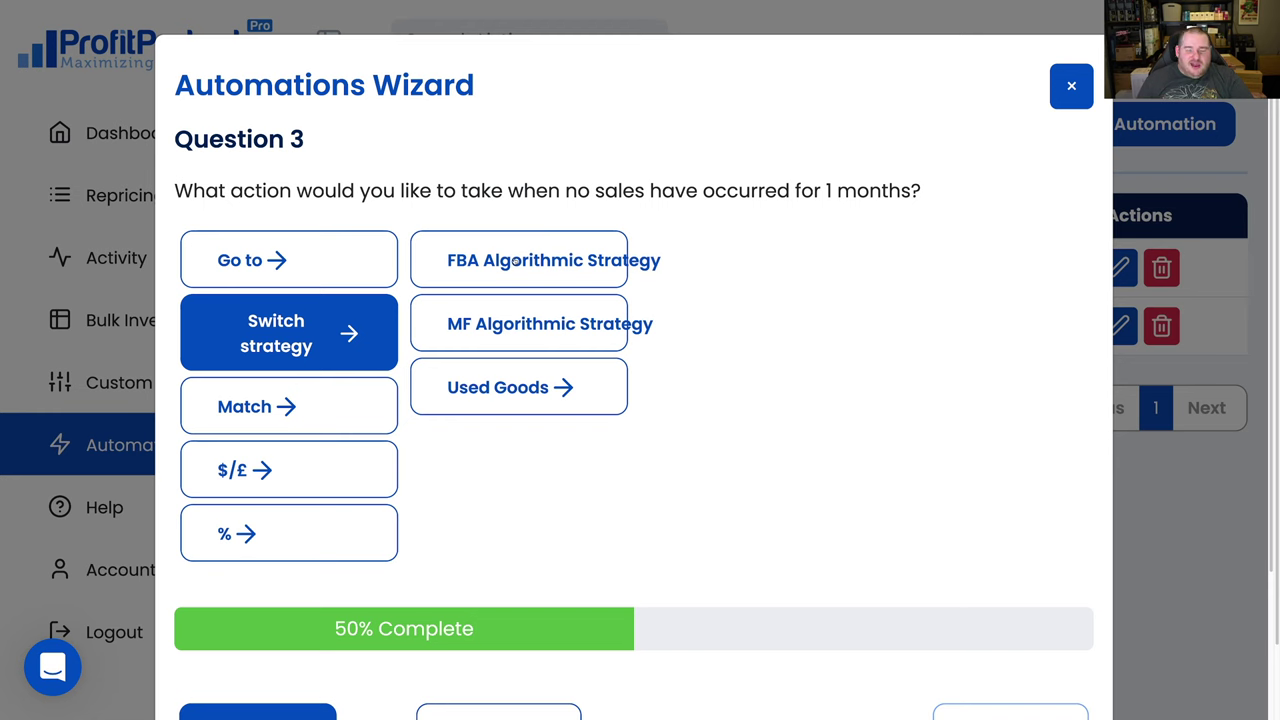
pyautogui.click(514, 260)
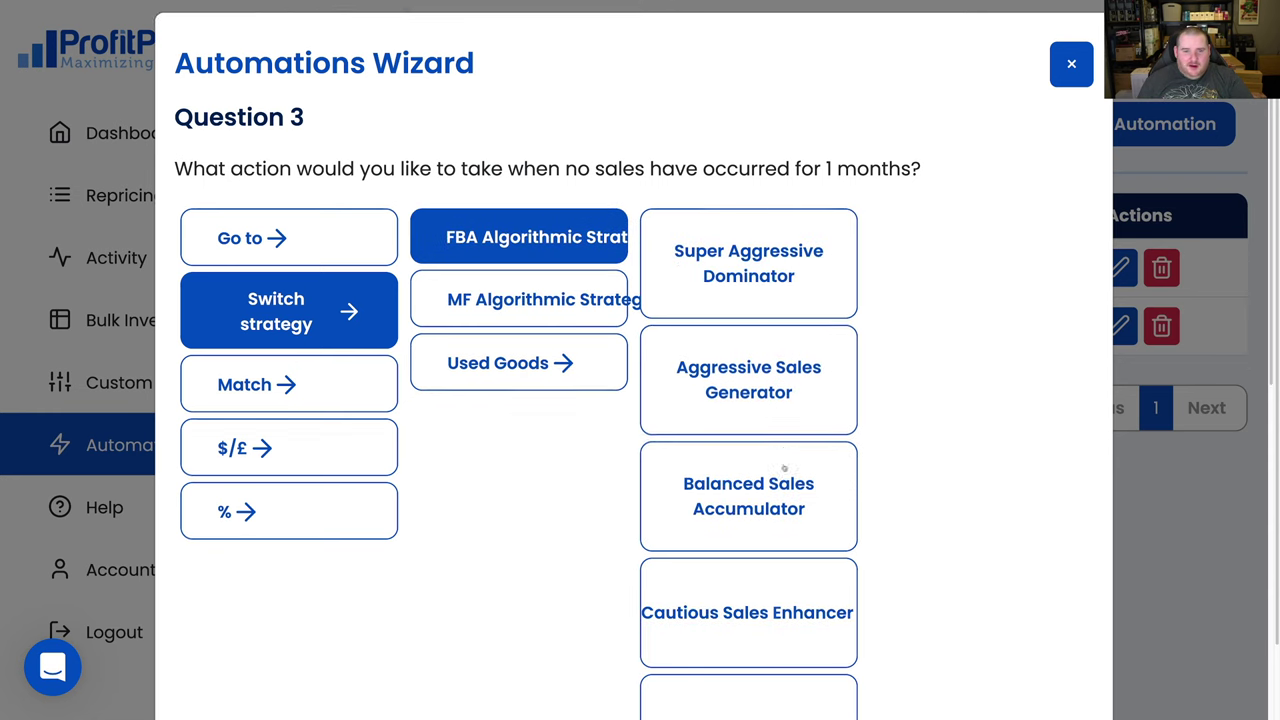
pyautogui.scroll(-4, 788, 469)
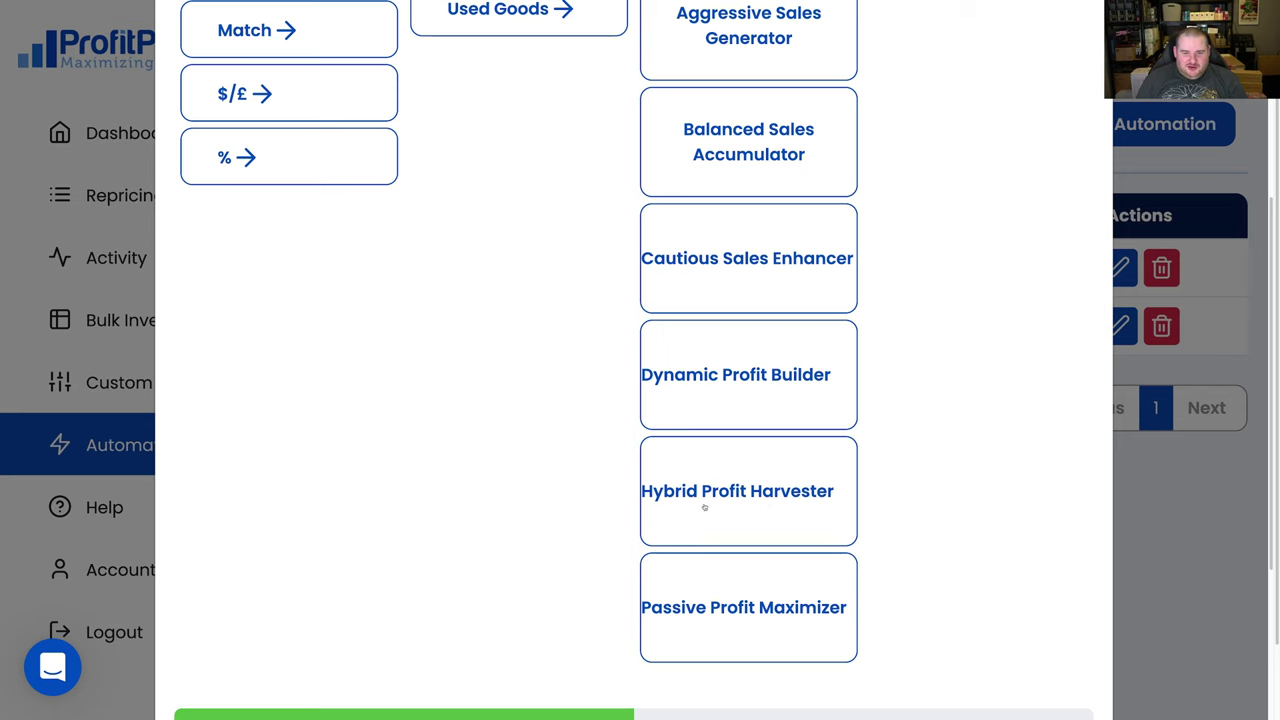
pyautogui.scroll(3, 792, 520)
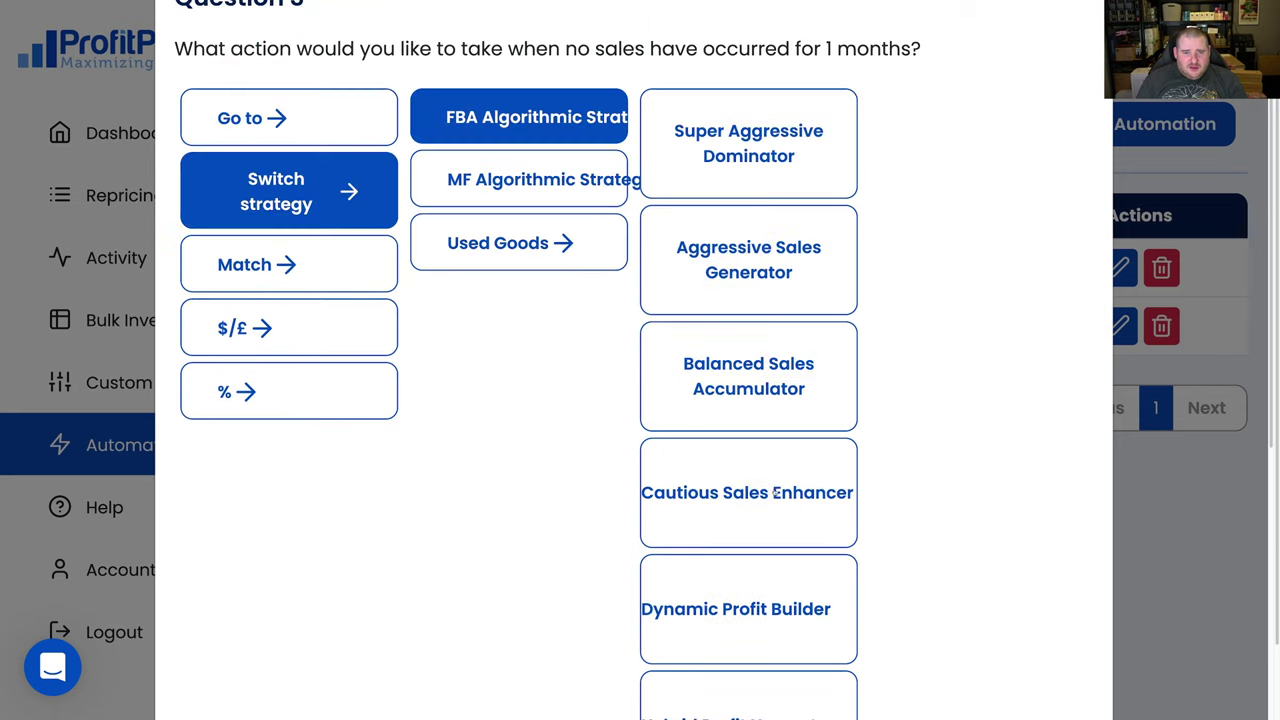
pyautogui.scroll(1, 407, 138)
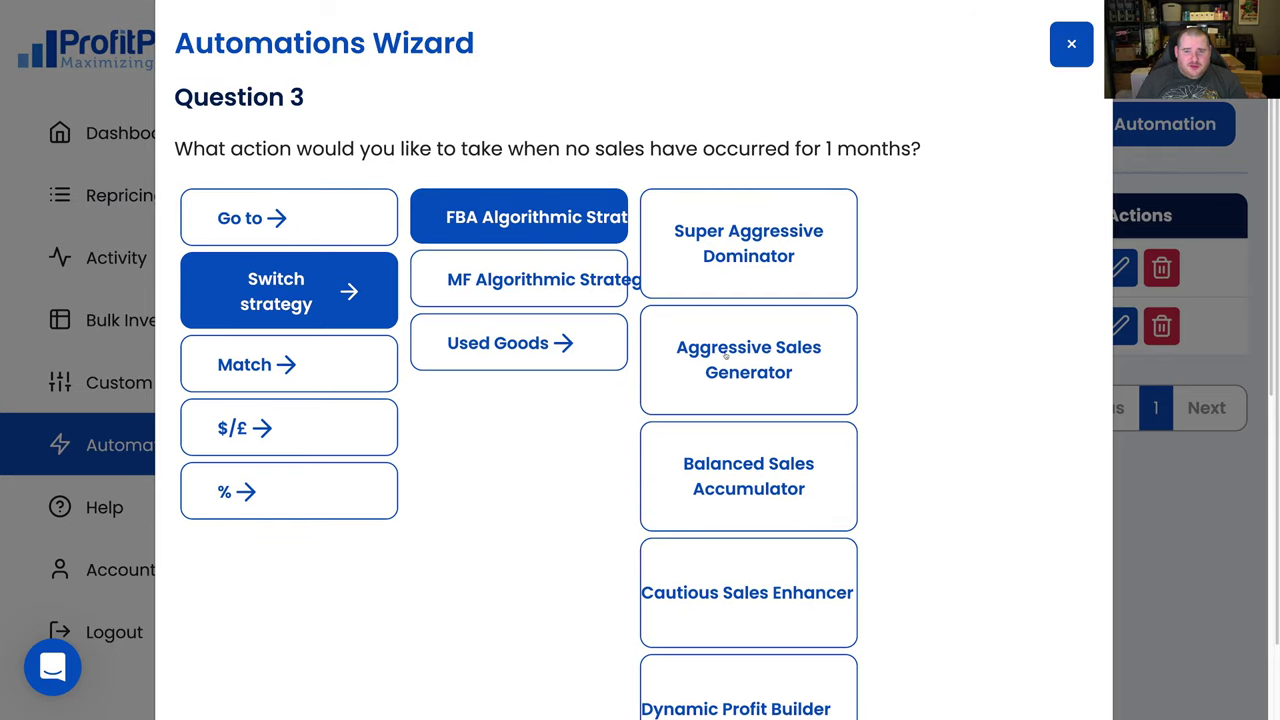
pyautogui.scroll(-3, 770, 470)
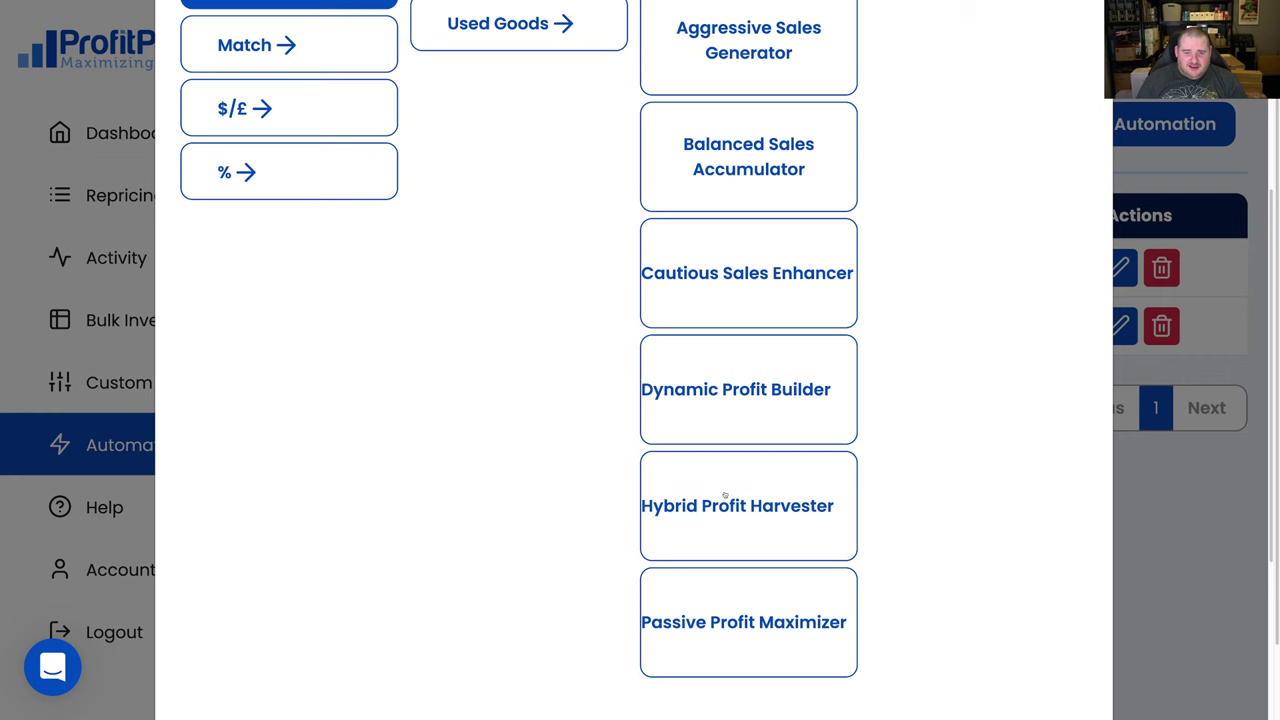
pyautogui.scroll(1, 737, 501)
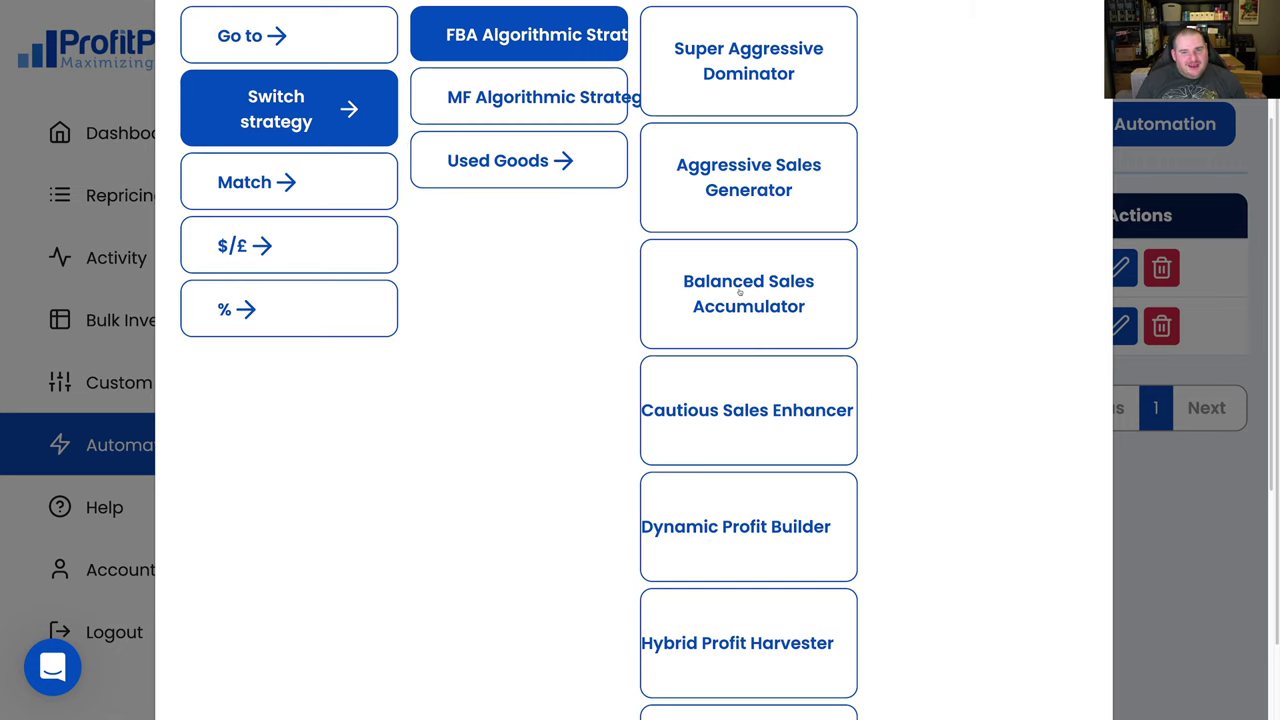
pyautogui.click(740, 292)
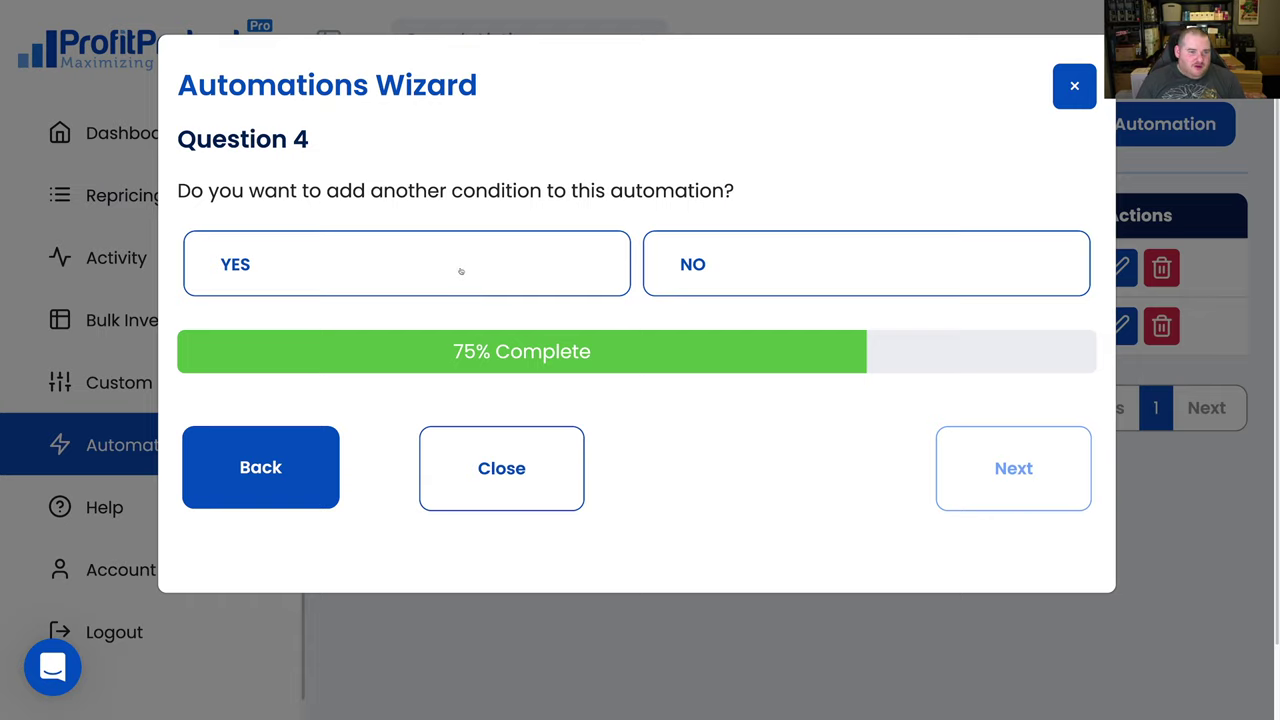
# Add a second condition that activates when no sales have occurred for 2 months
pyautogui.click(461, 271)
pyautogui.scroll(-2, 505, 330)
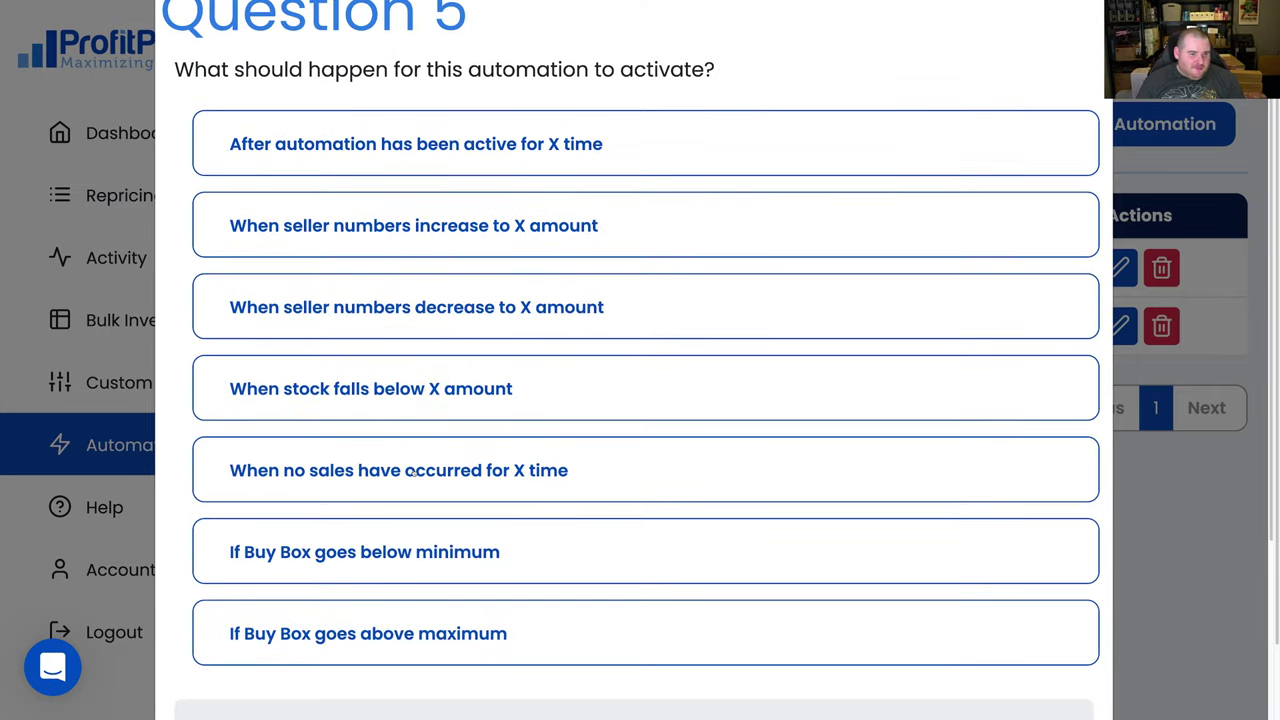
pyautogui.click(415, 472)
pyautogui.click(745, 265)
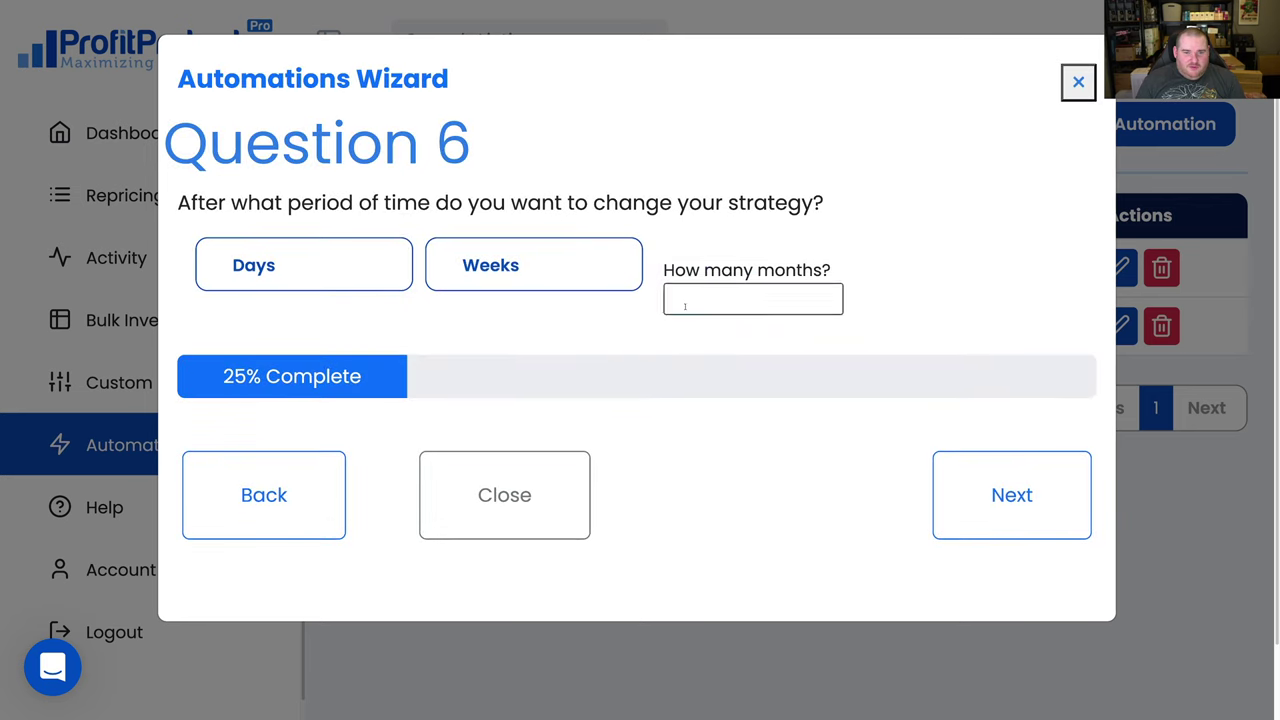
pyautogui.write('2')
pyautogui.click(971, 480)
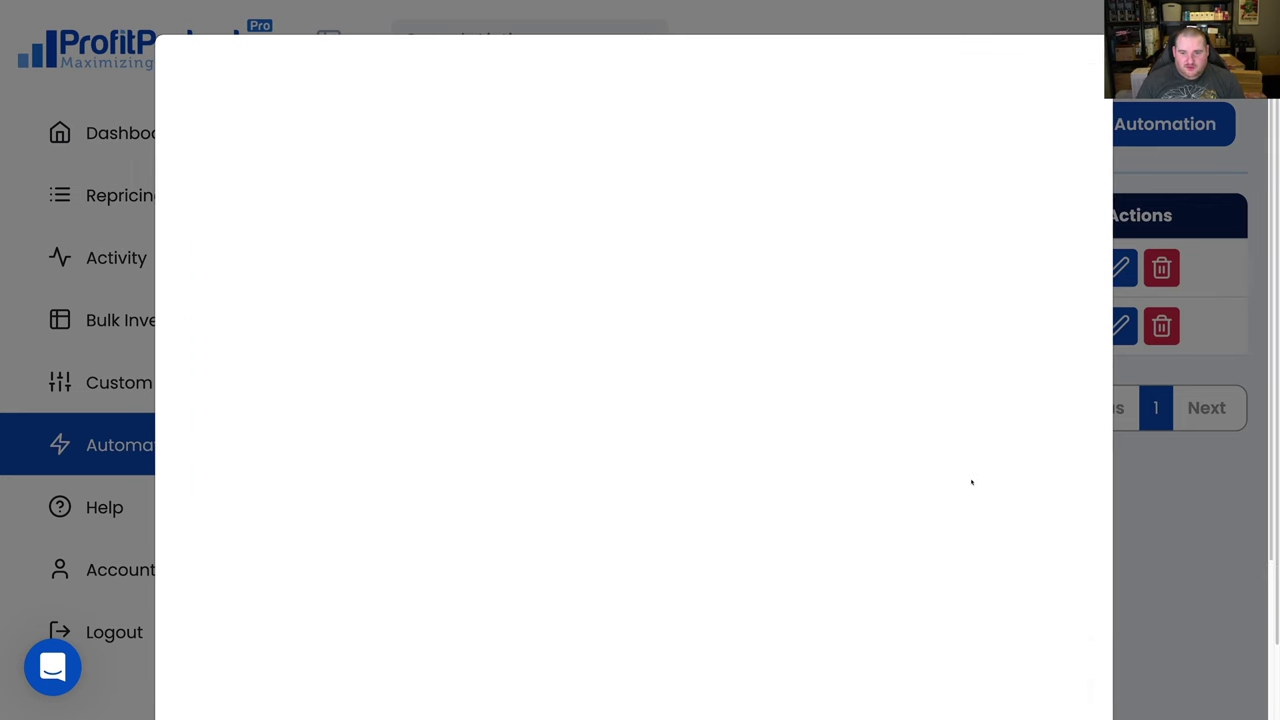
# Set the 2-month action to switch strategy to the FBA algorithmic strategy Aggressive Sales Generator
pyautogui.click(330, 338)
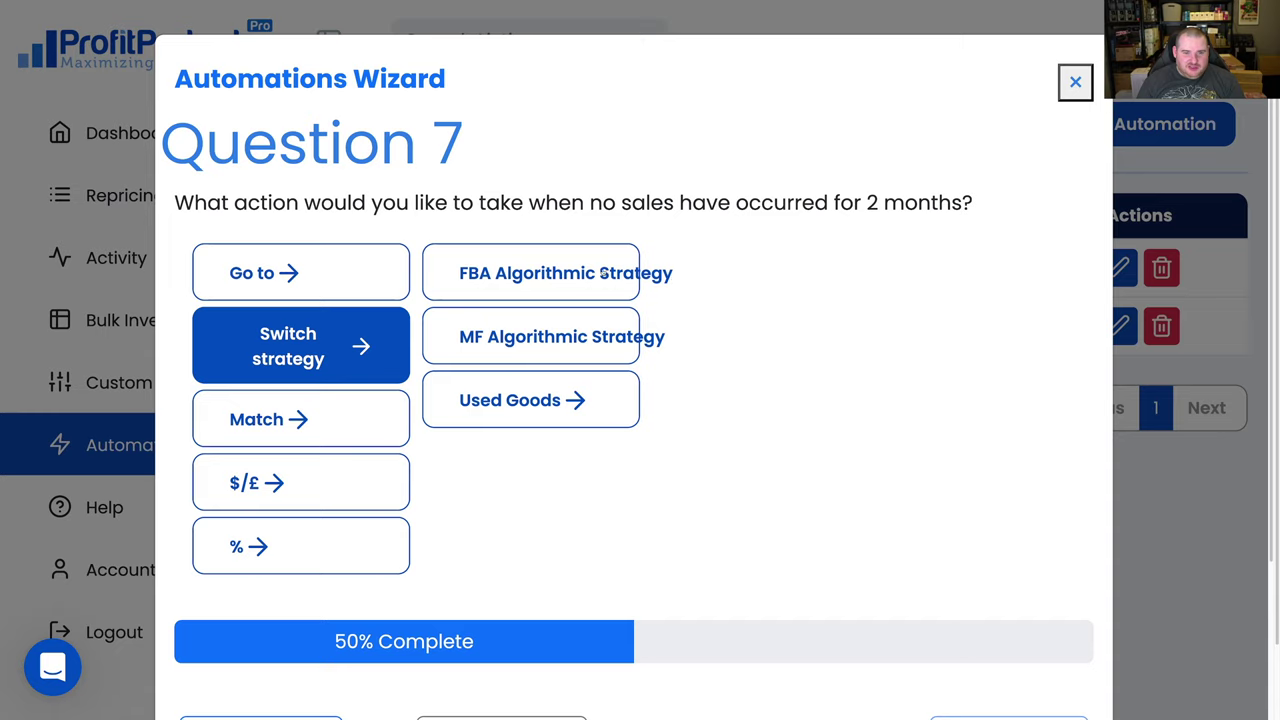
pyautogui.click(604, 273)
pyautogui.scroll(-2, 700, 478)
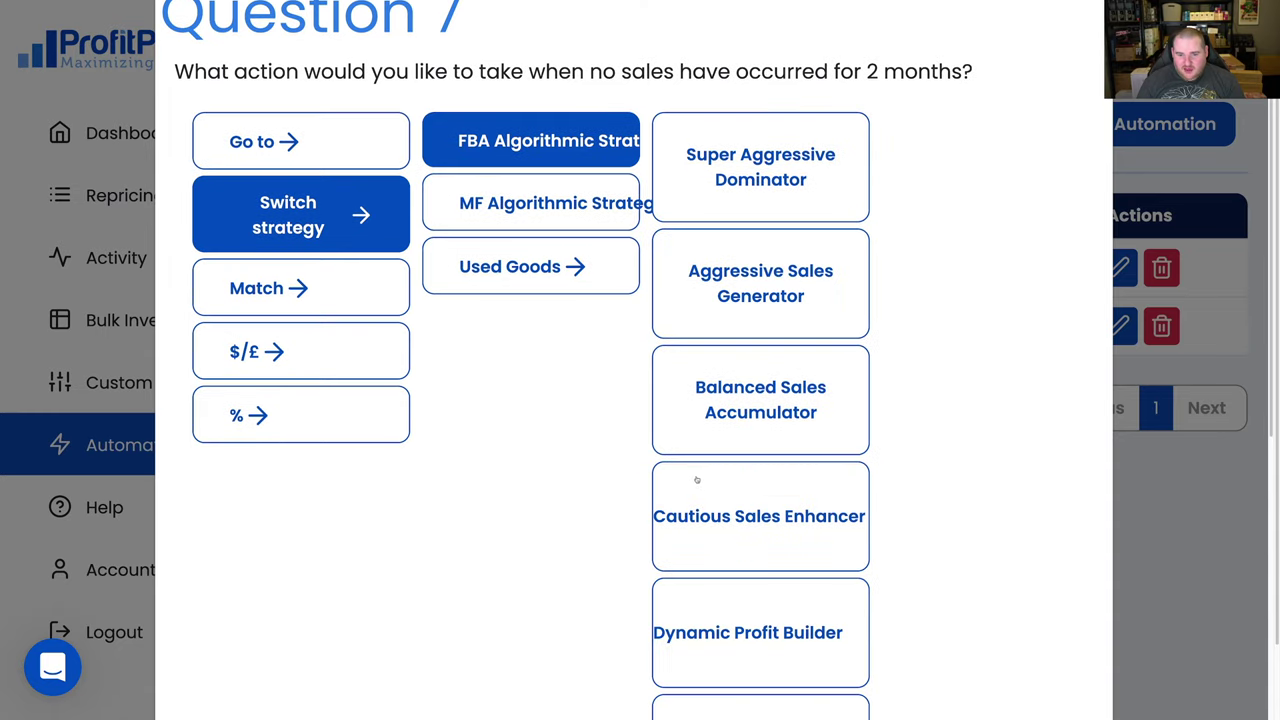
pyautogui.click(767, 281)
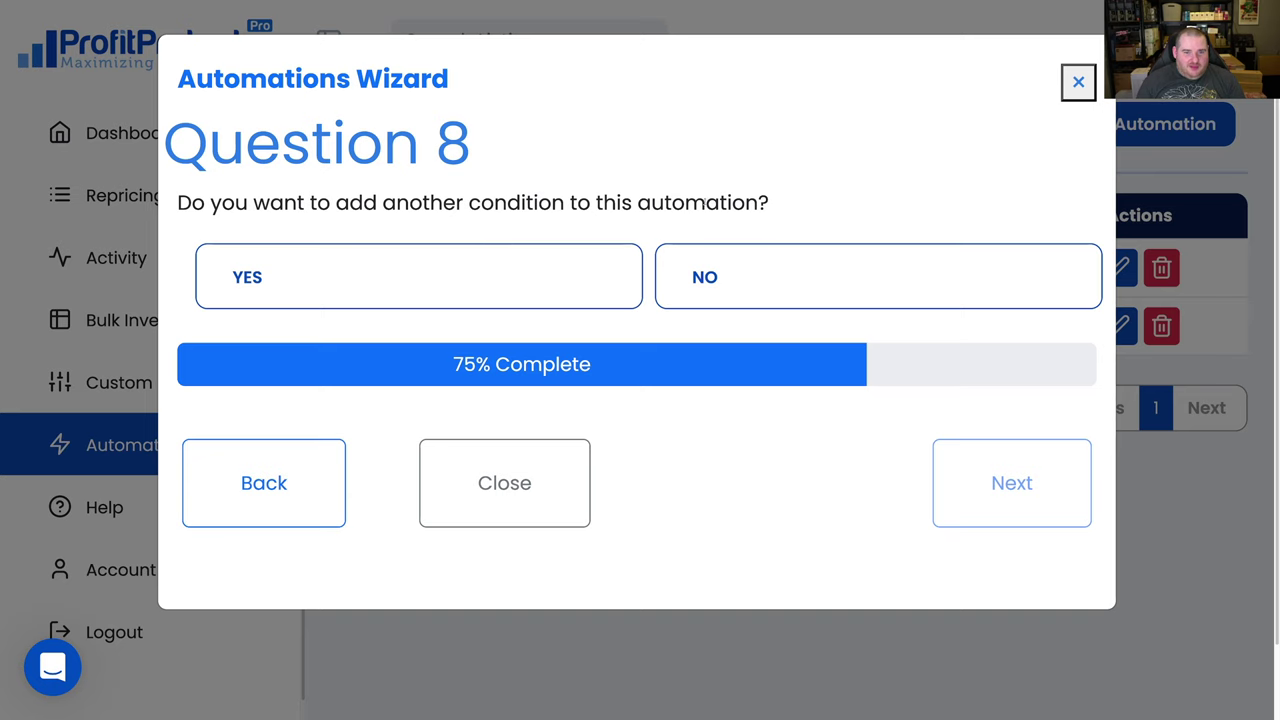
# Add a third condition that activates when no sales have occurred for 3 months
pyautogui.click(435, 277)
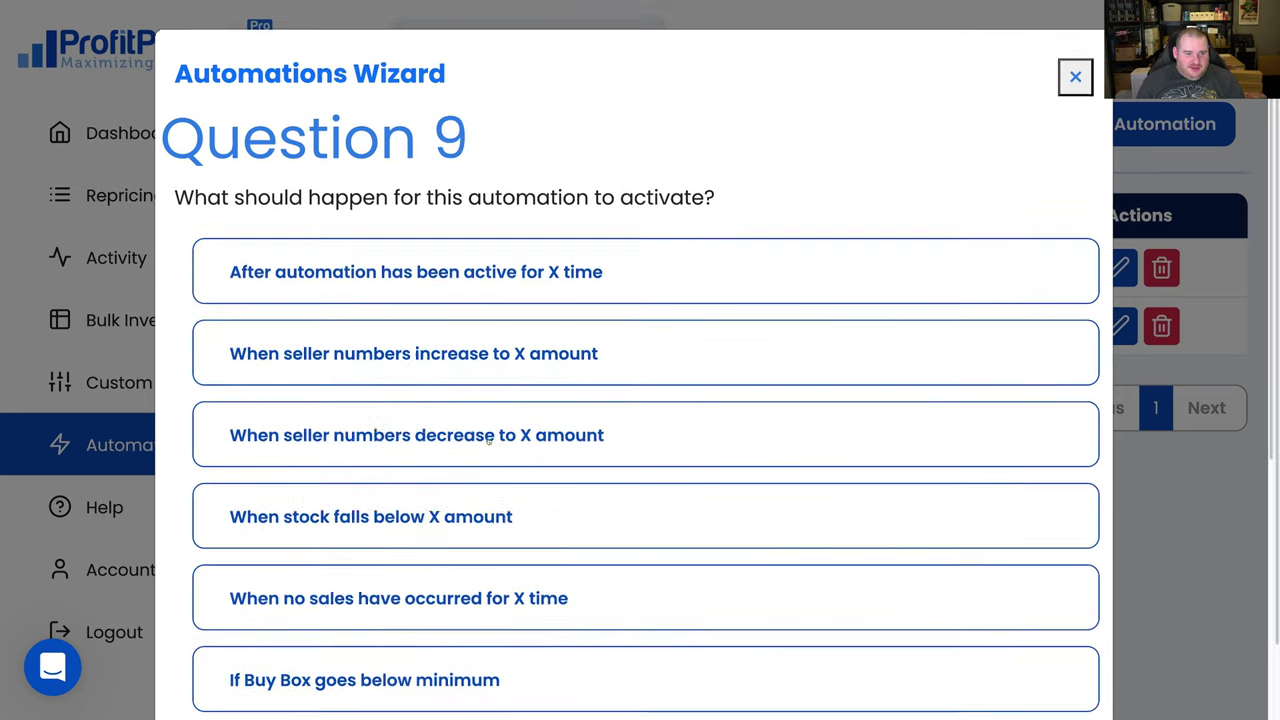
pyautogui.scroll(-1, 490, 440)
pyautogui.click(470, 474)
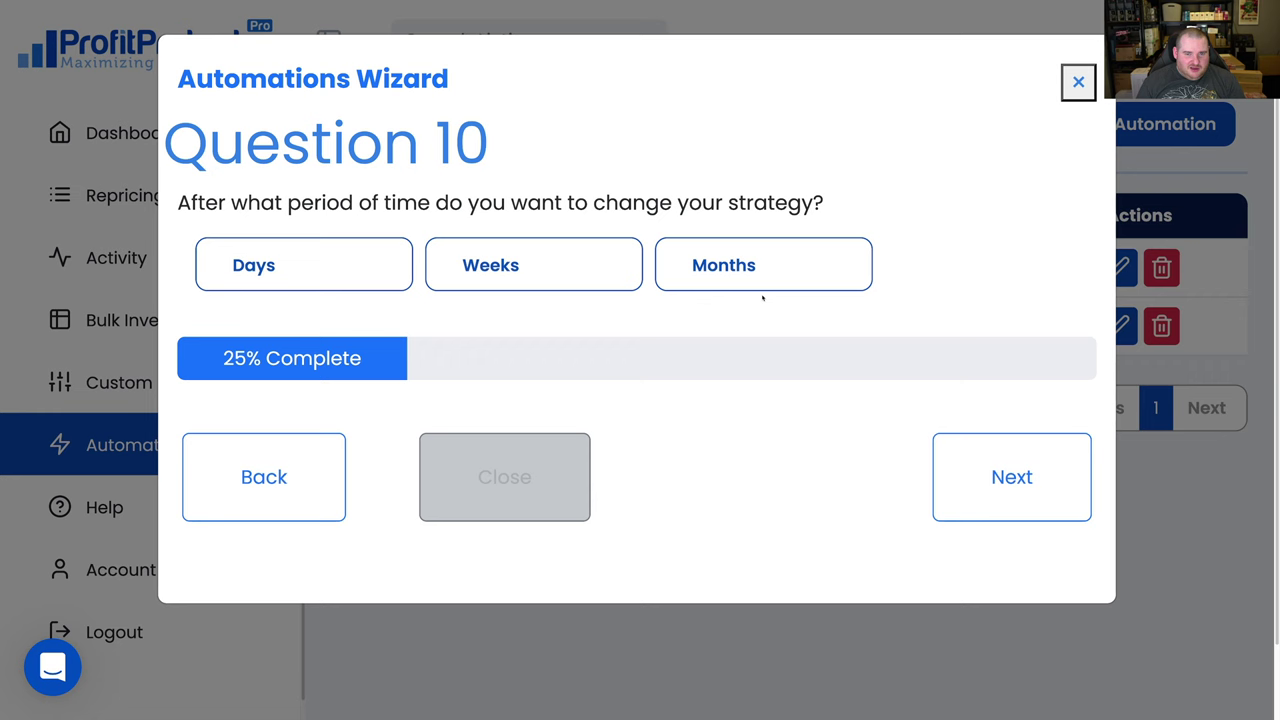
pyautogui.click(757, 284)
pyautogui.write('3')
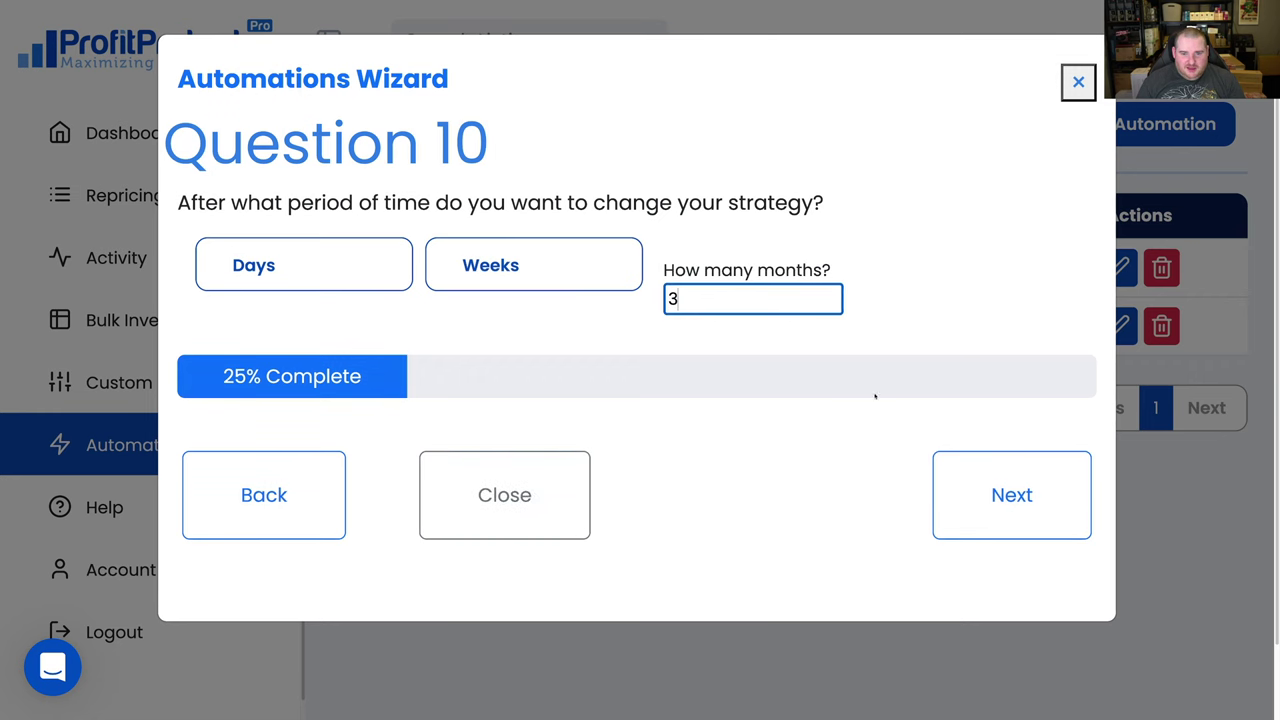
pyautogui.click(1003, 472)
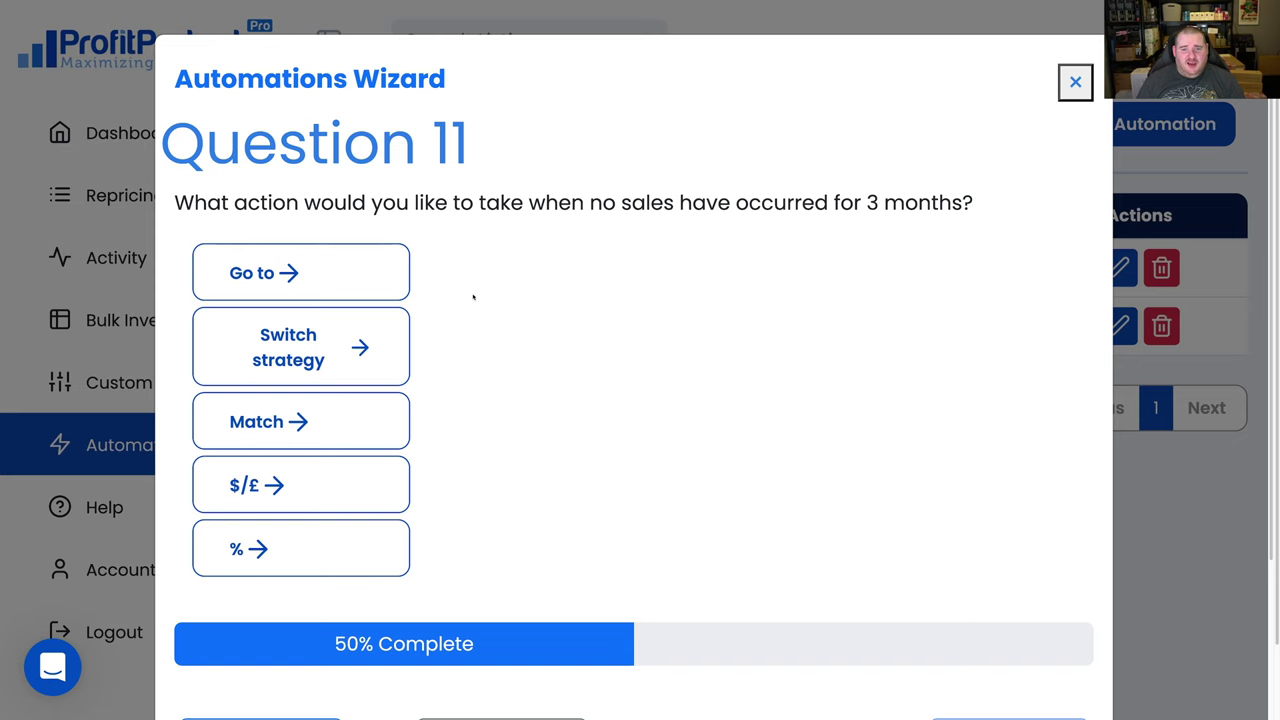
# Set the 3-month action to switch strategy to the FBA algorithmic strategy Super Aggressive Dominator
pyautogui.click(311, 344)
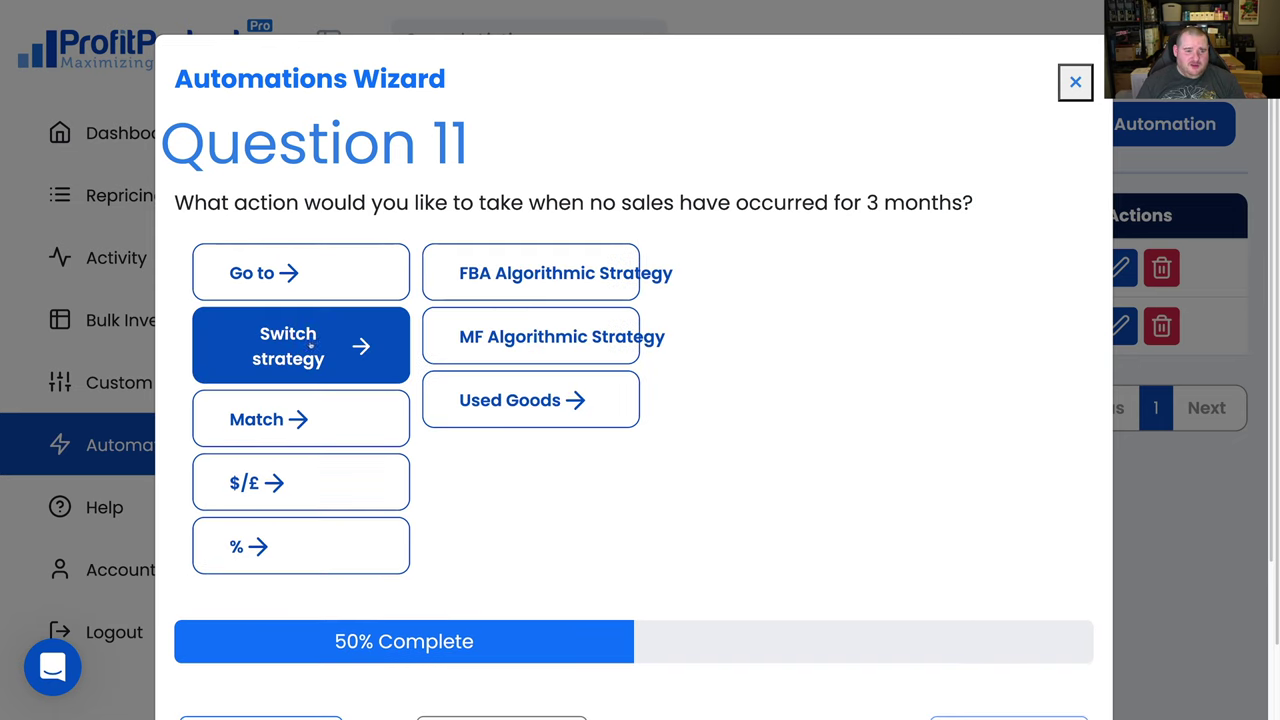
pyautogui.click(524, 262)
pyautogui.click(760, 301)
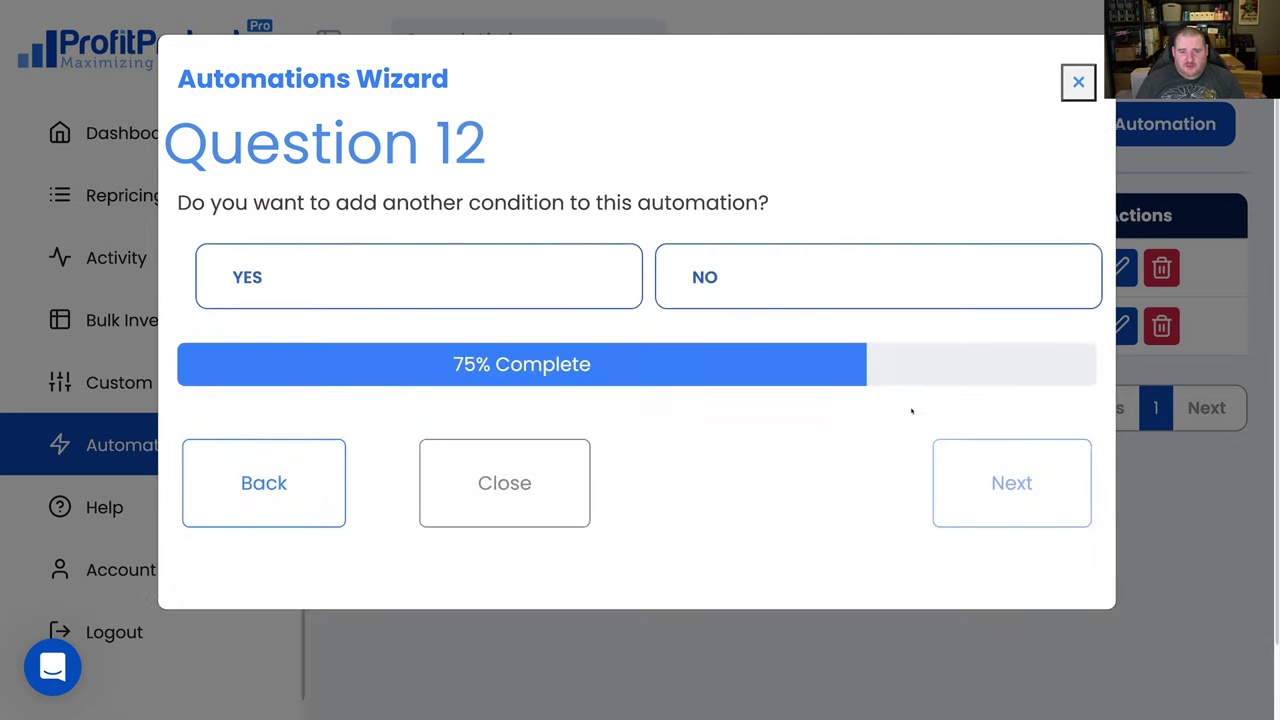
# Finish adding conditions in the wizard and name the automation "Clear items not selling"
pyautogui.click(790, 282)
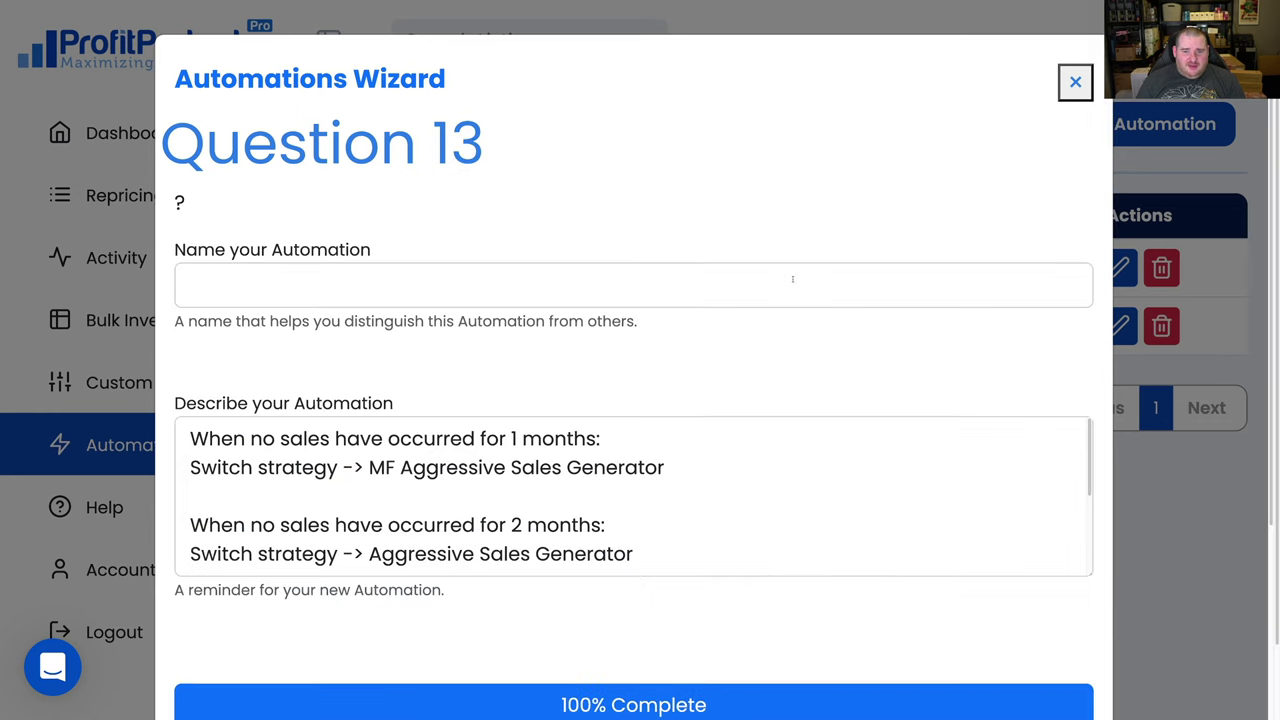
pyautogui.click(342, 266)
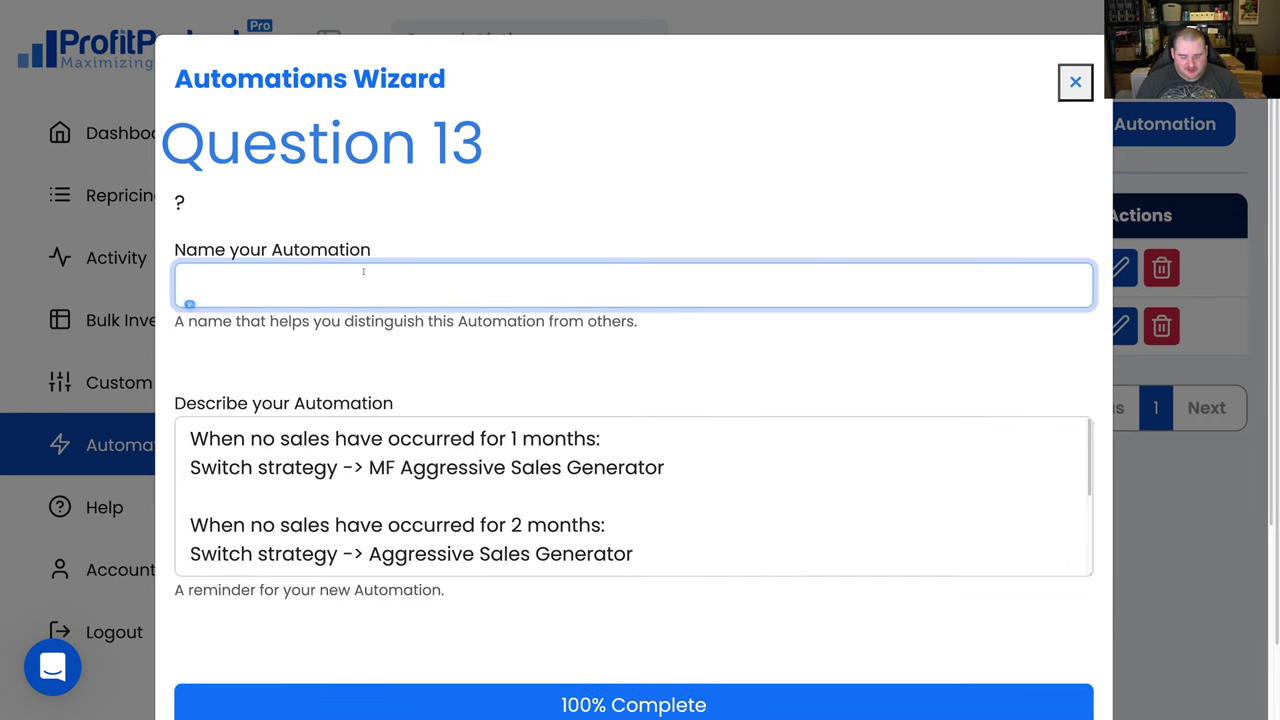
pyautogui.write('Clear ')
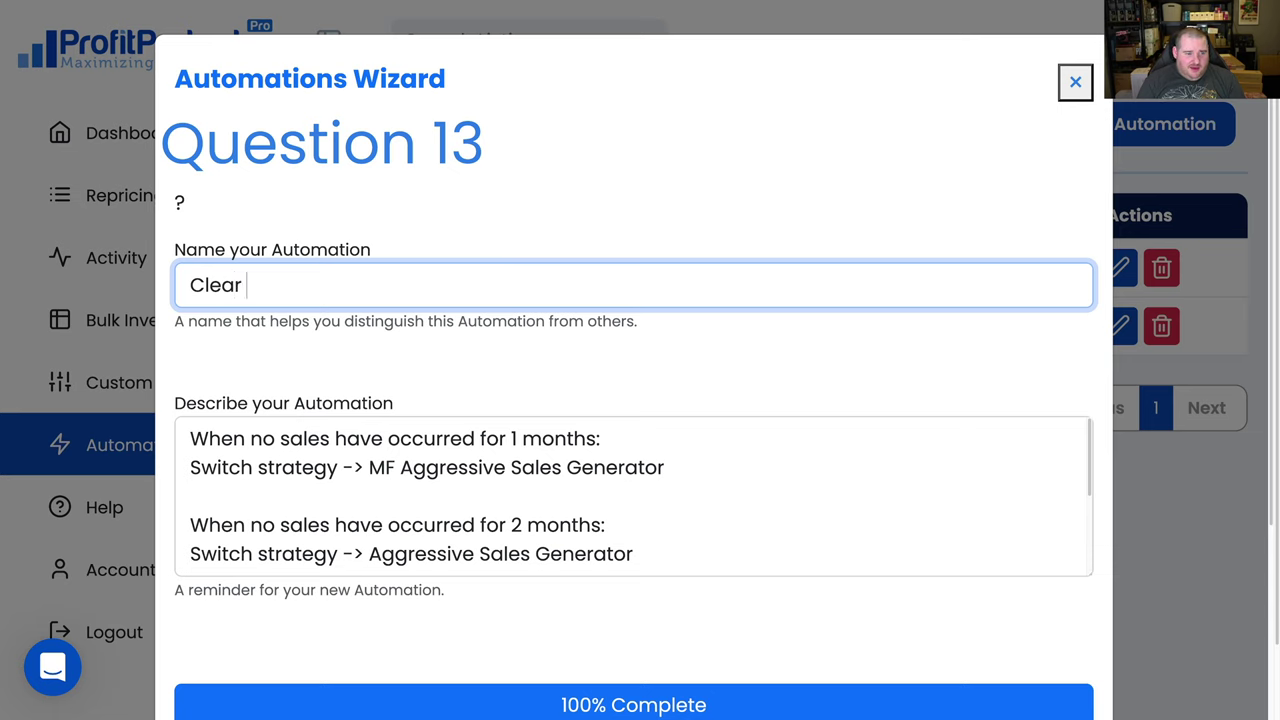
pyautogui.write('ite')
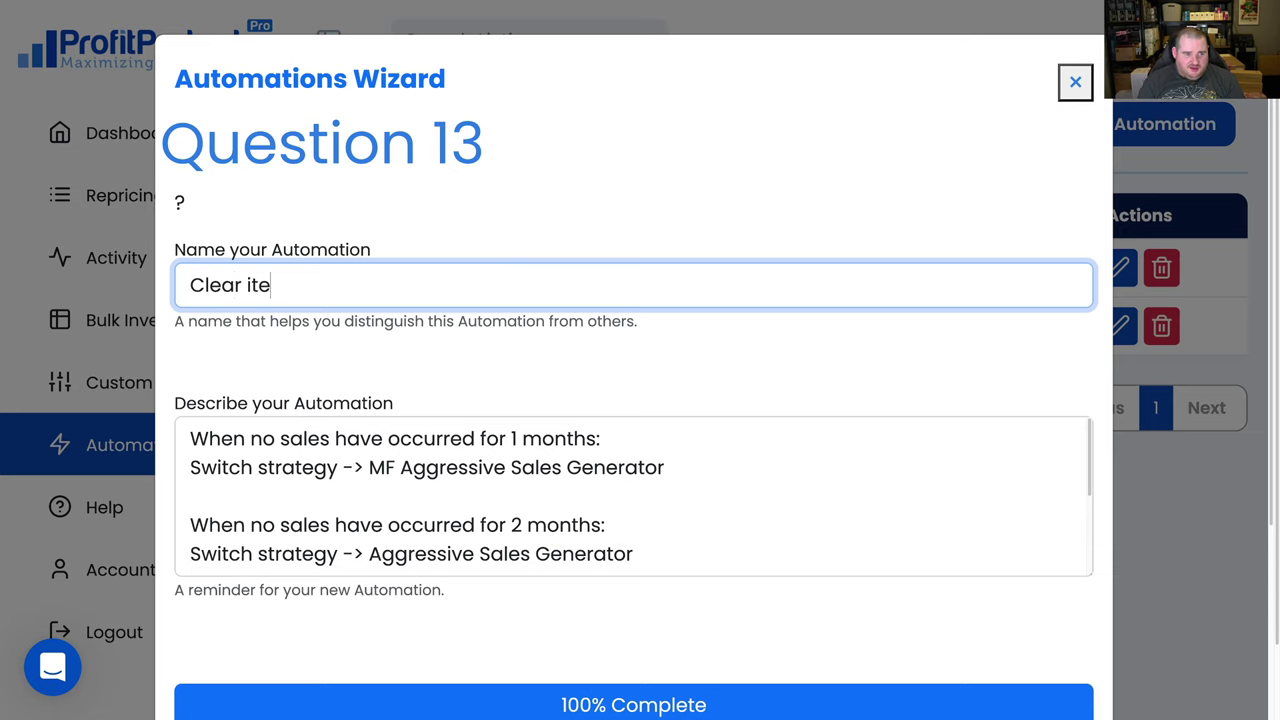
pyautogui.write('ms not selling')
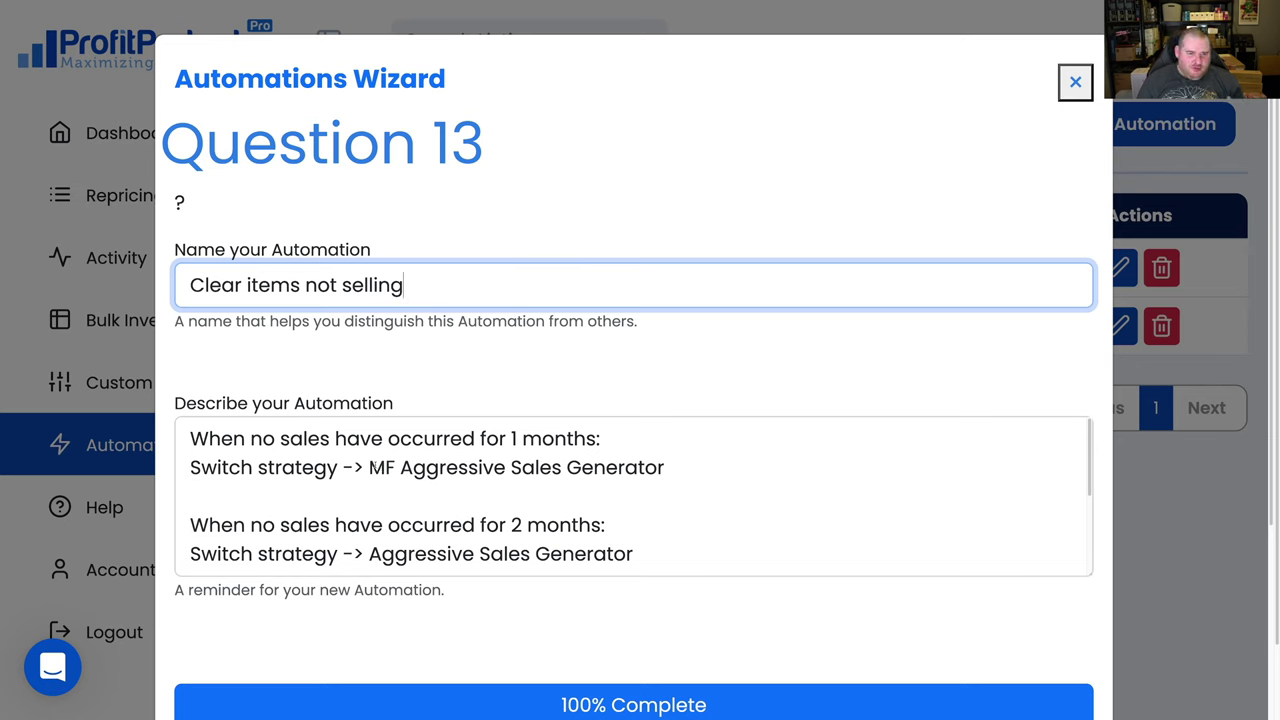
# Review the automation's generated description, checking the strategy switch listed for each no-sales period
pyautogui.moveTo(412, 467); pyautogui.dragTo(658, 467)
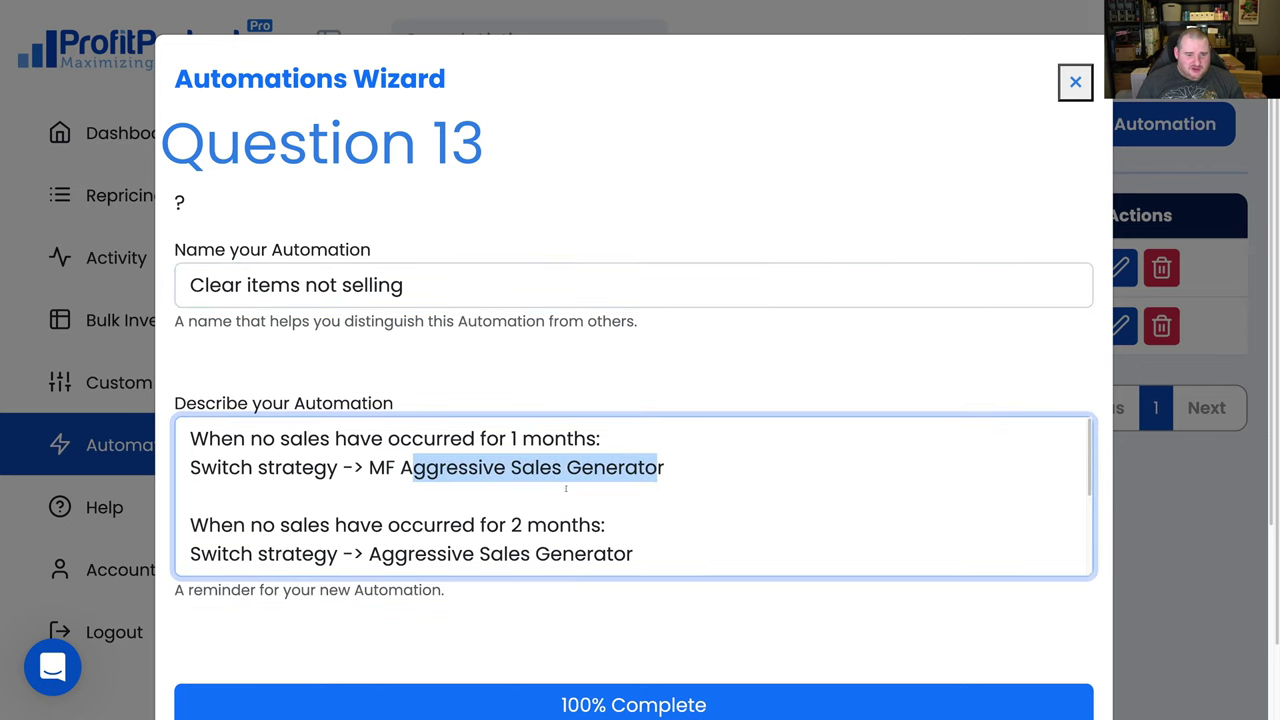
pyautogui.scroll(-3, 513, 503)
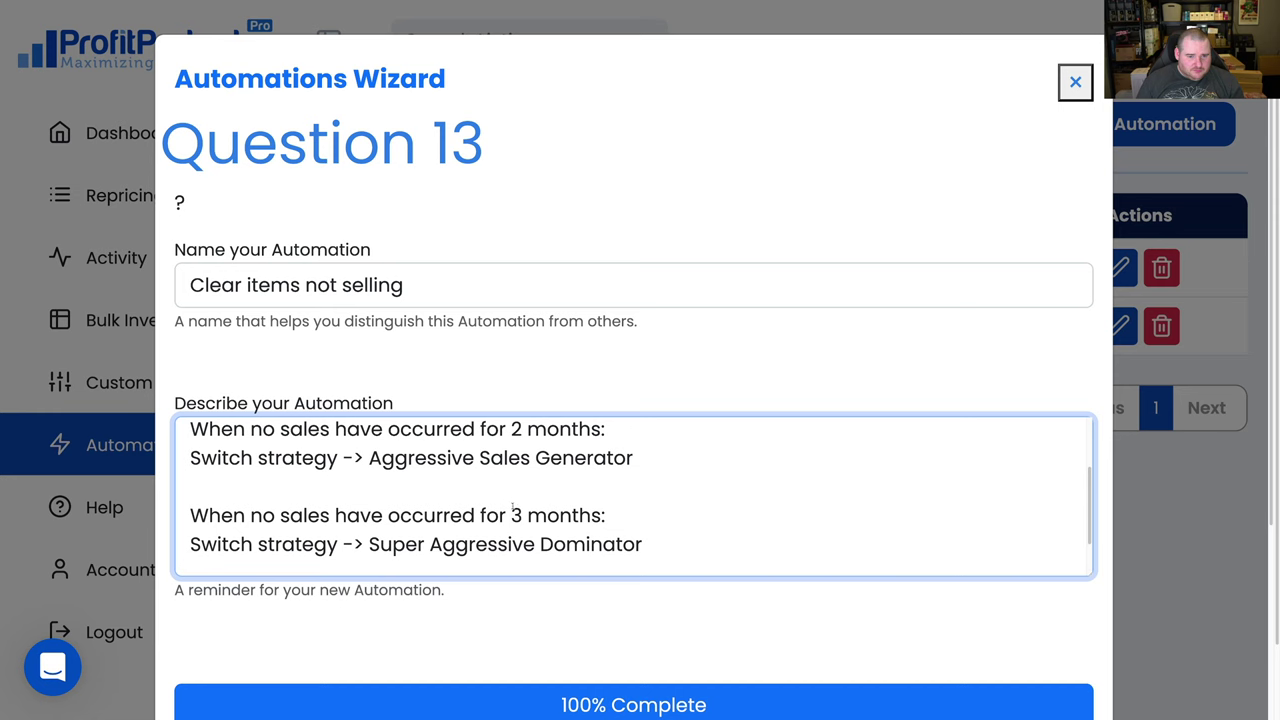
pyautogui.scroll(2, 513, 505)
pyautogui.scroll(1, 435, 484)
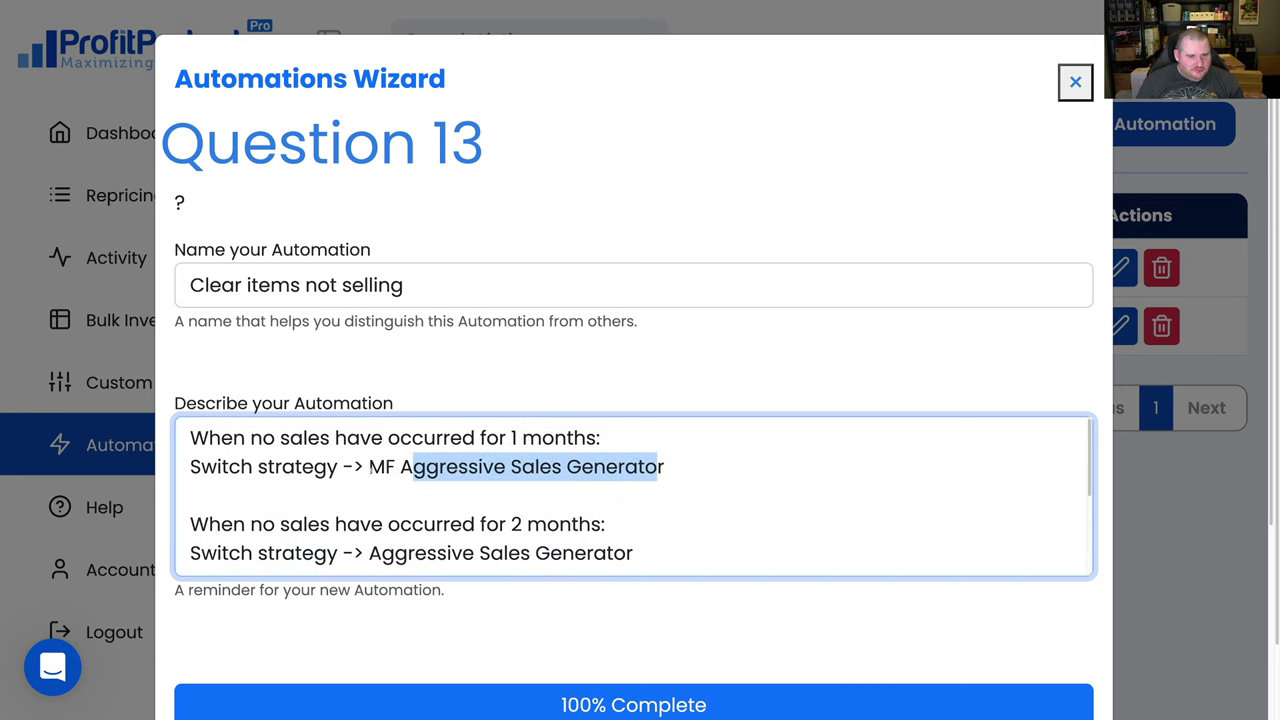
pyautogui.moveTo(370, 467); pyautogui.dragTo(620, 467)
pyautogui.click(627, 467)
pyautogui.scroll(-3, 433, 504)
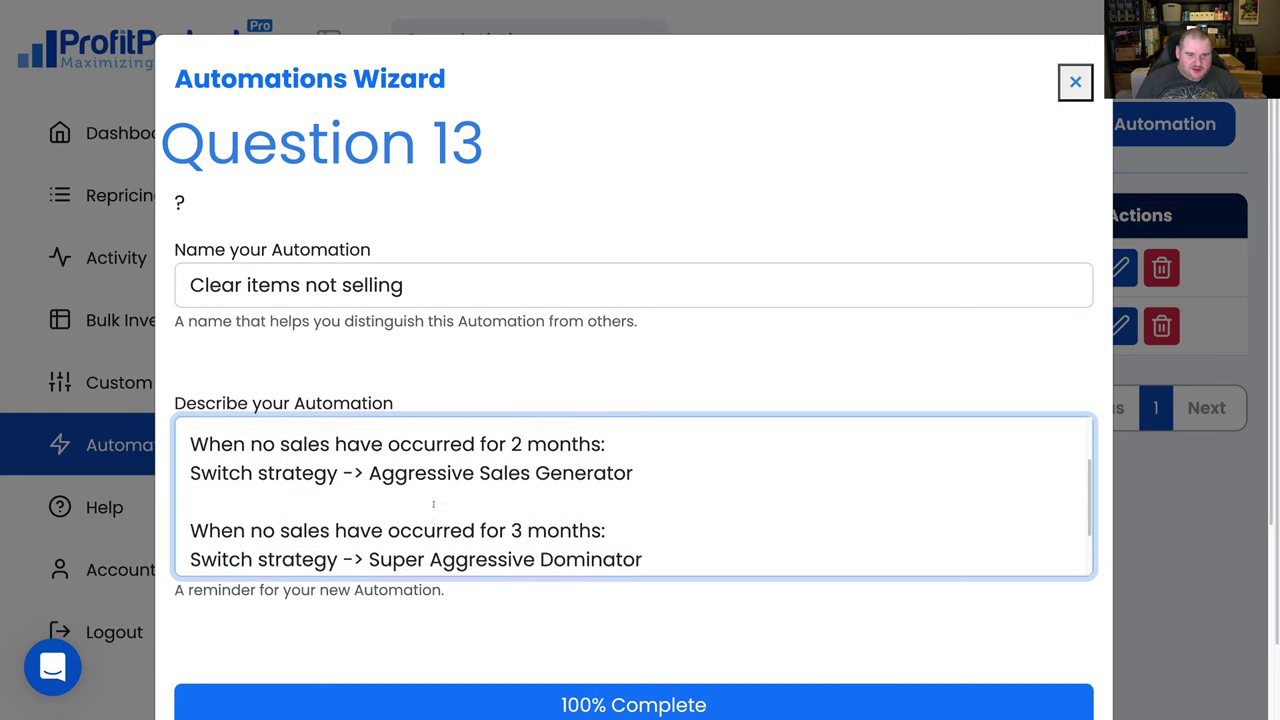
pyautogui.scroll(-1, 433, 504)
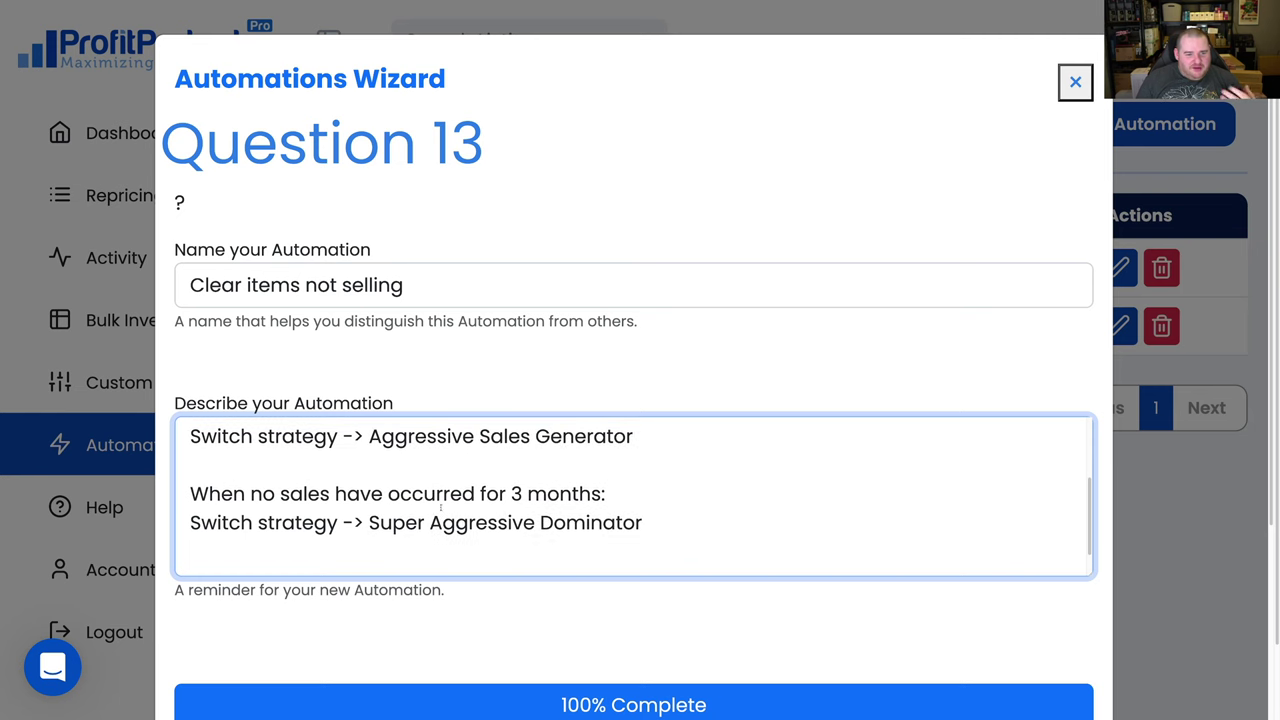
# Save the wizard automation and look over the automations list
pyautogui.scroll(-3, 629, 654)
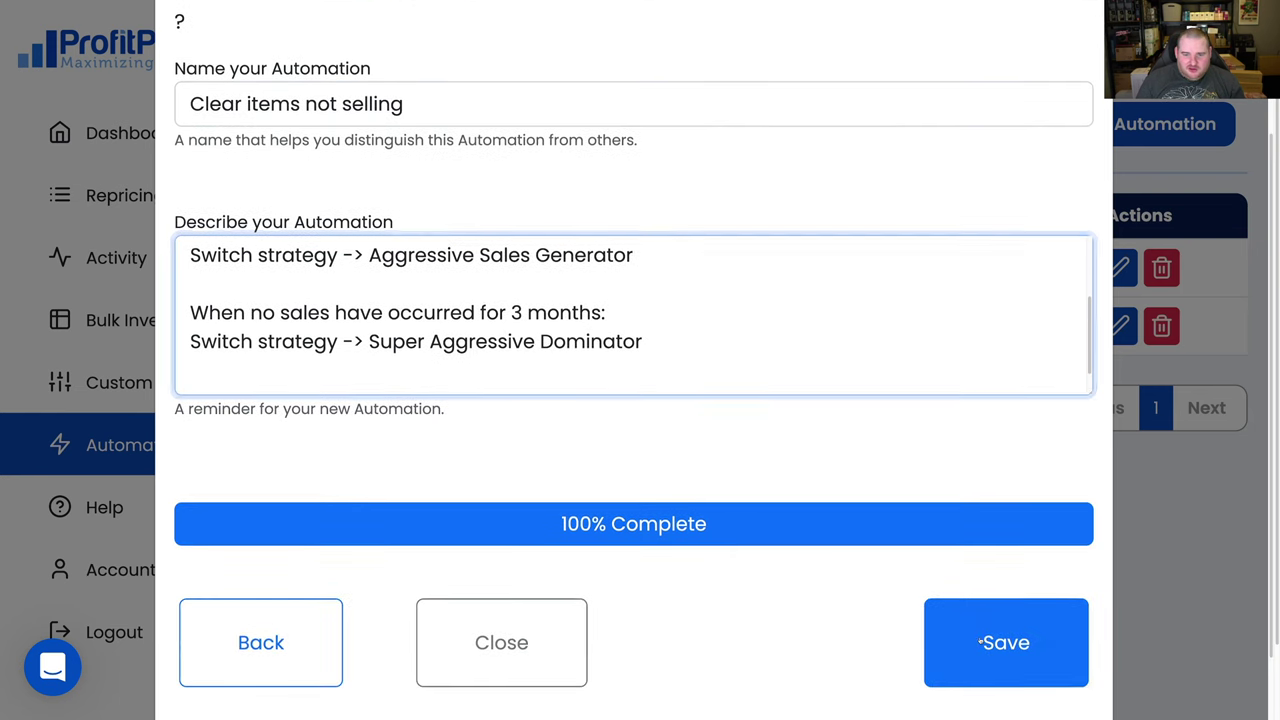
pyautogui.click(980, 642)
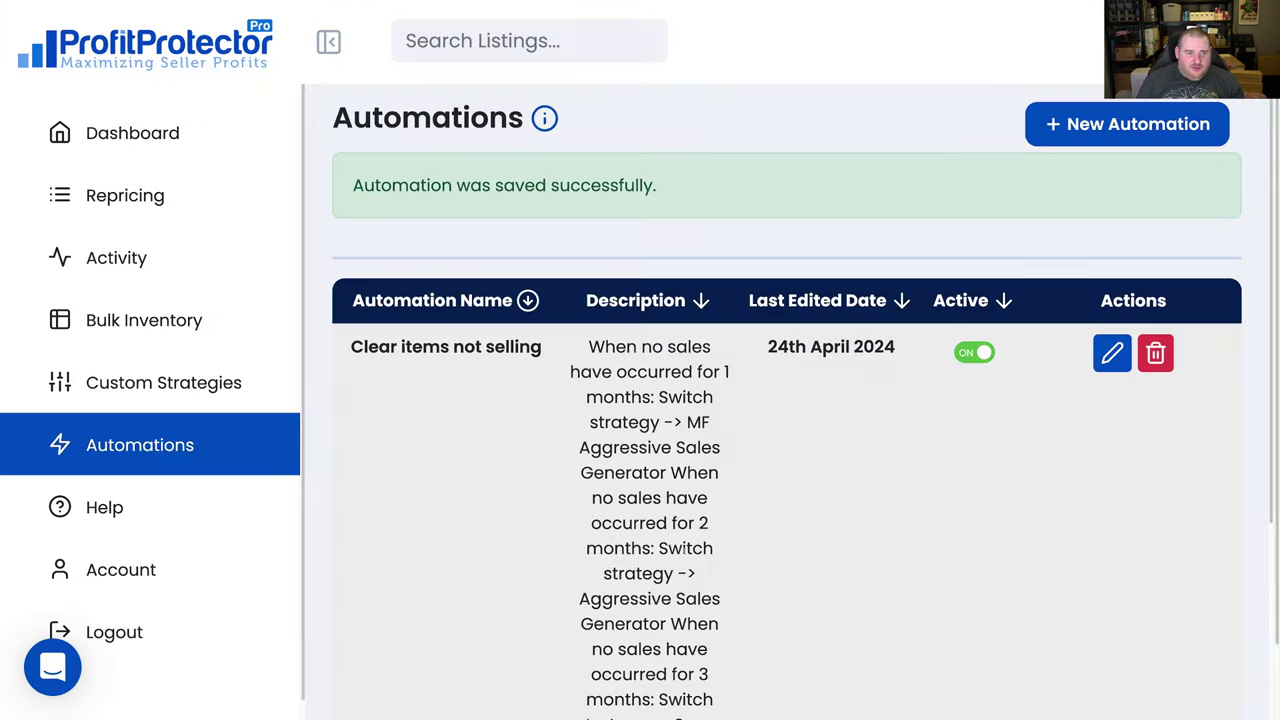
pyautogui.scroll(-3, 787, 400)
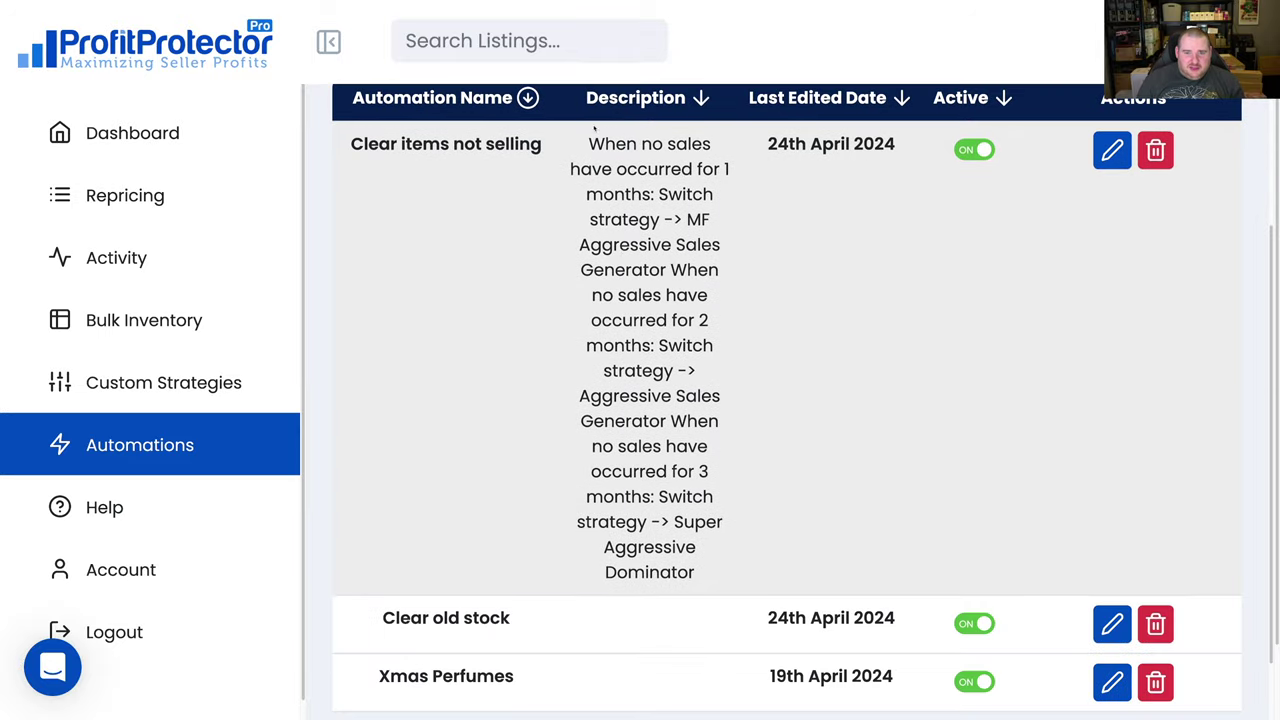
pyautogui.scroll(-2, 655, 538)
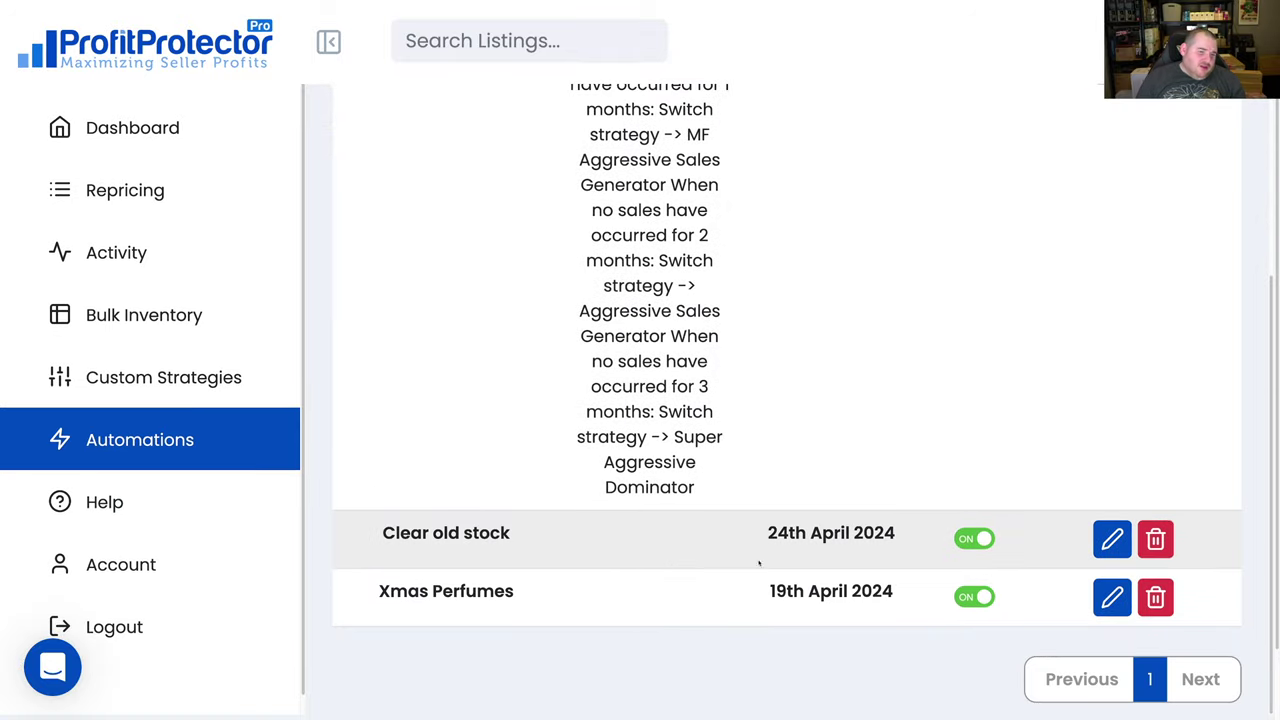
pyautogui.scroll(5, 1057, 320)
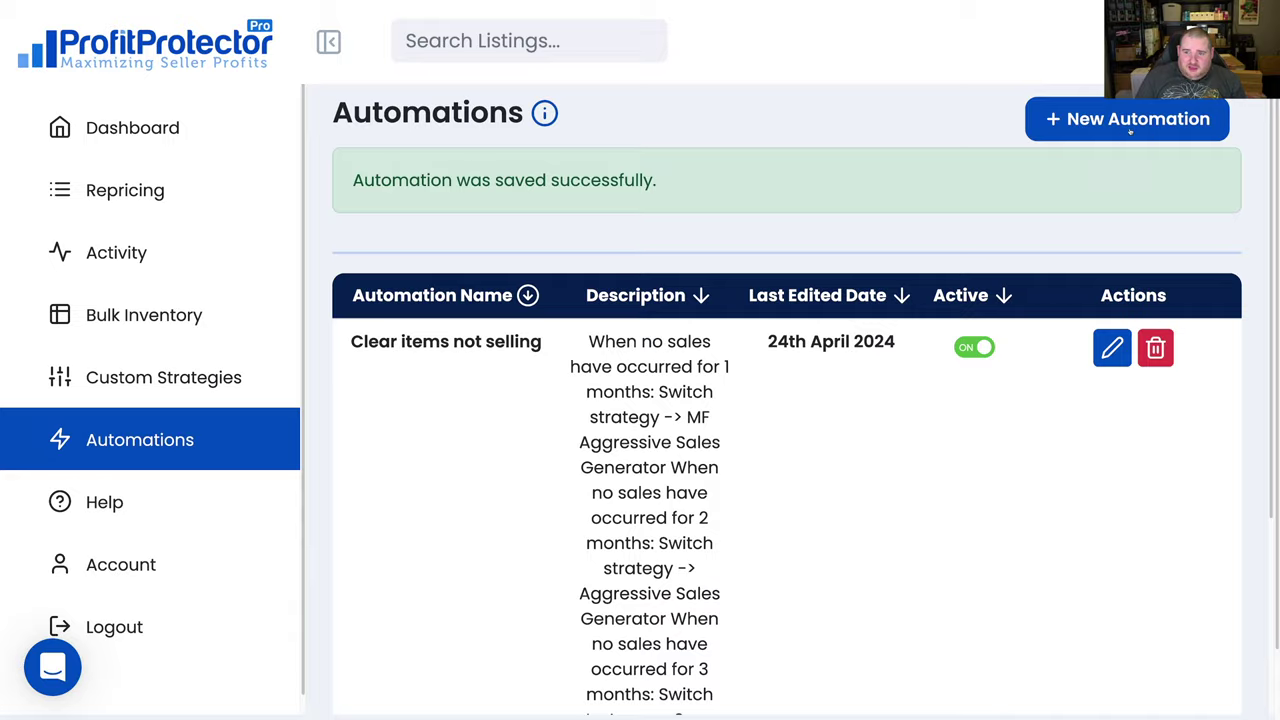
# Start a new automation with the Flow setup method and name it "Clear aging stock"
pyautogui.click(1134, 128)
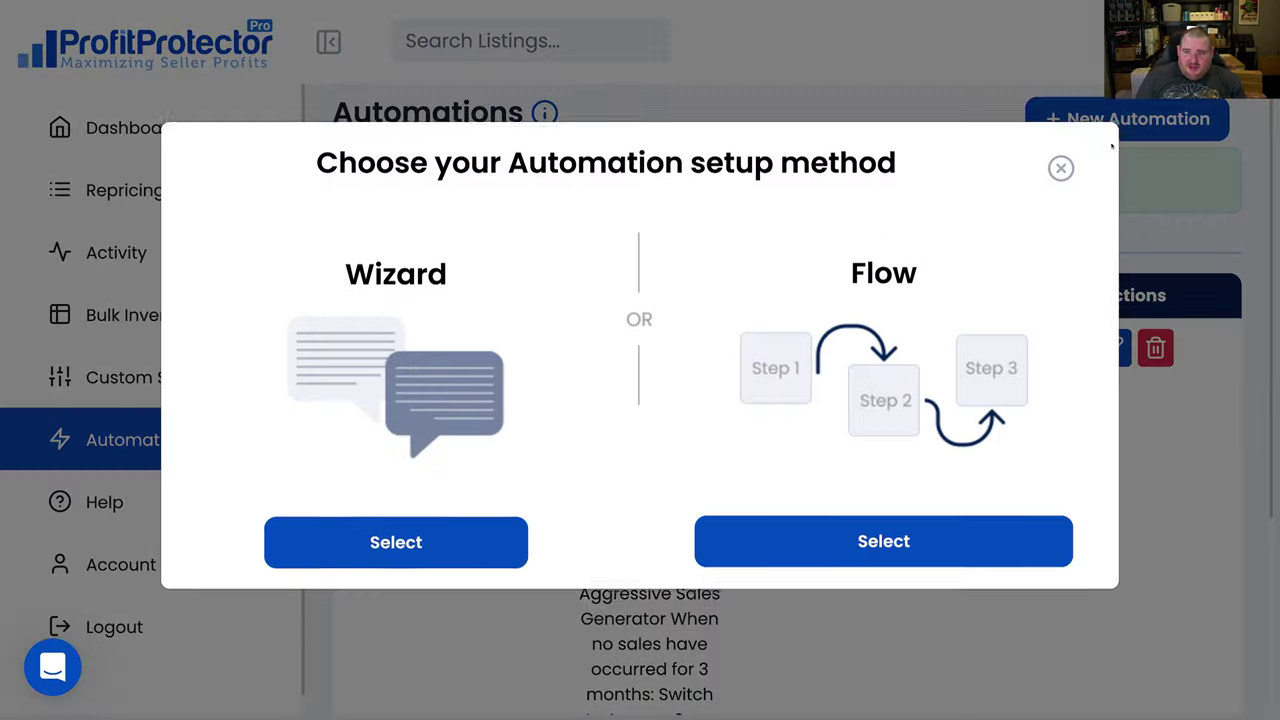
pyautogui.click(896, 547)
pyautogui.scroll(-1, 623, 390)
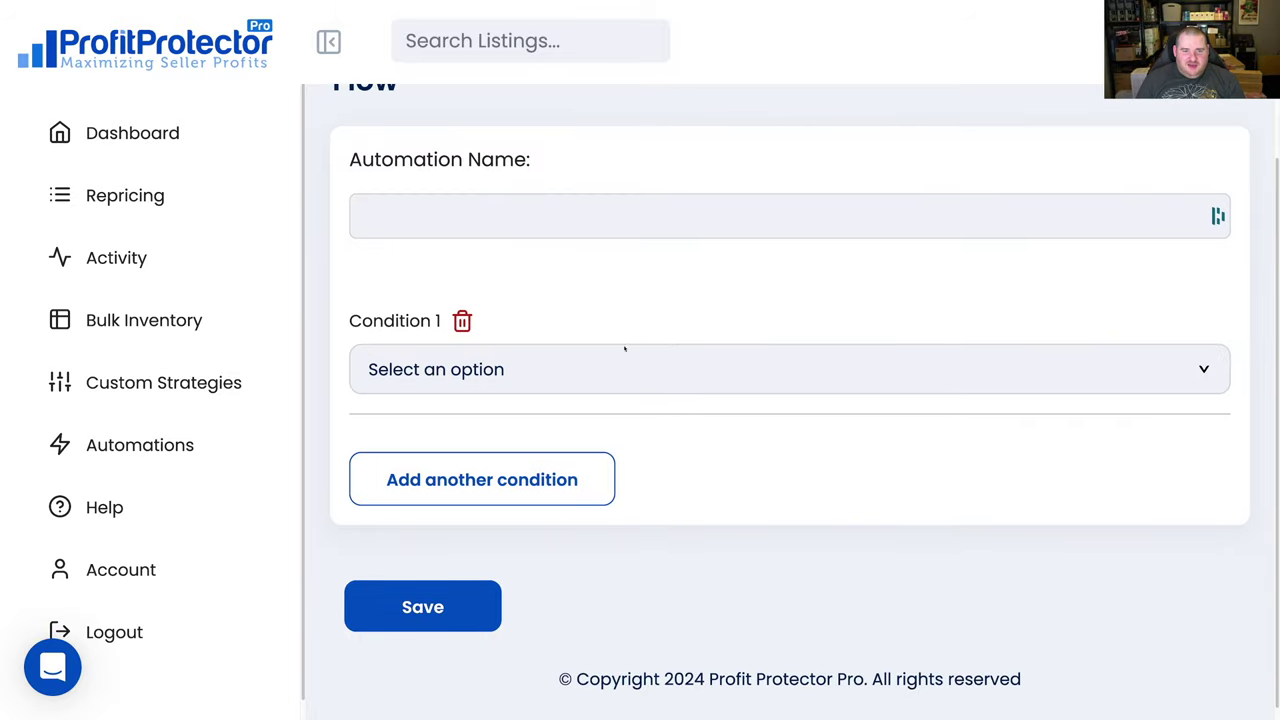
pyautogui.click(647, 215)
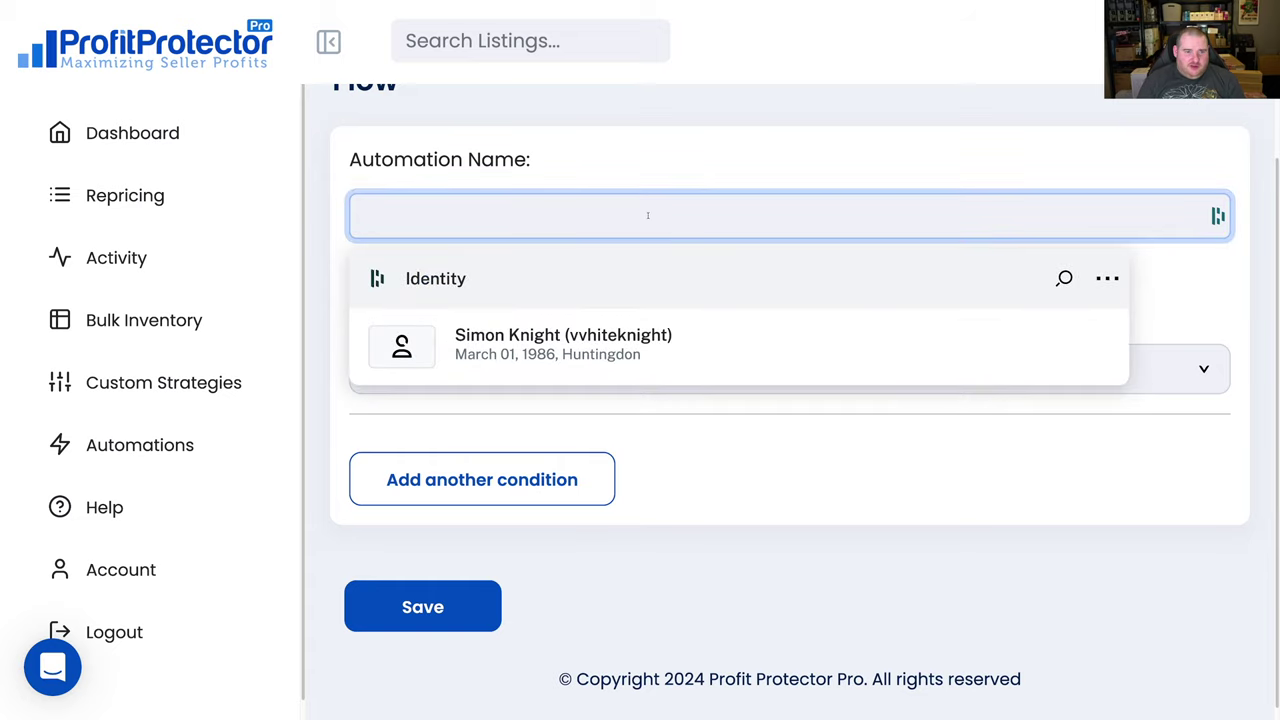
pyautogui.write('Clear a')
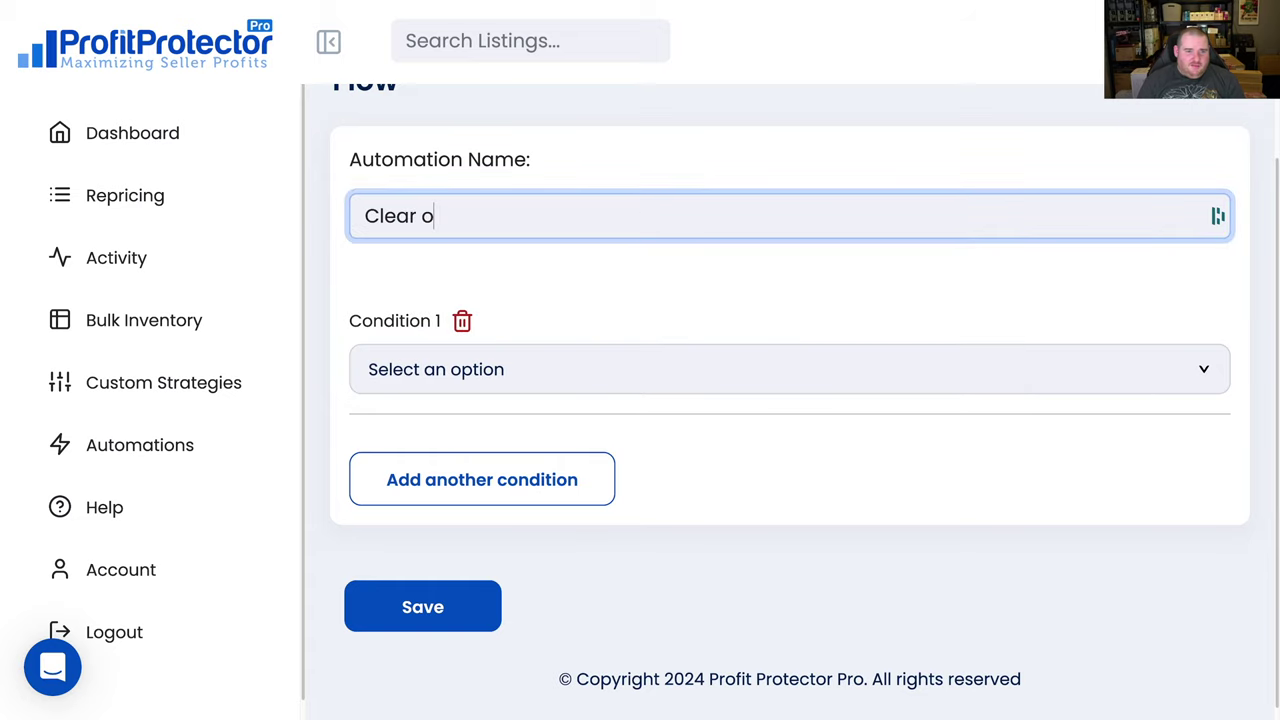
pyautogui.write('ging stock')
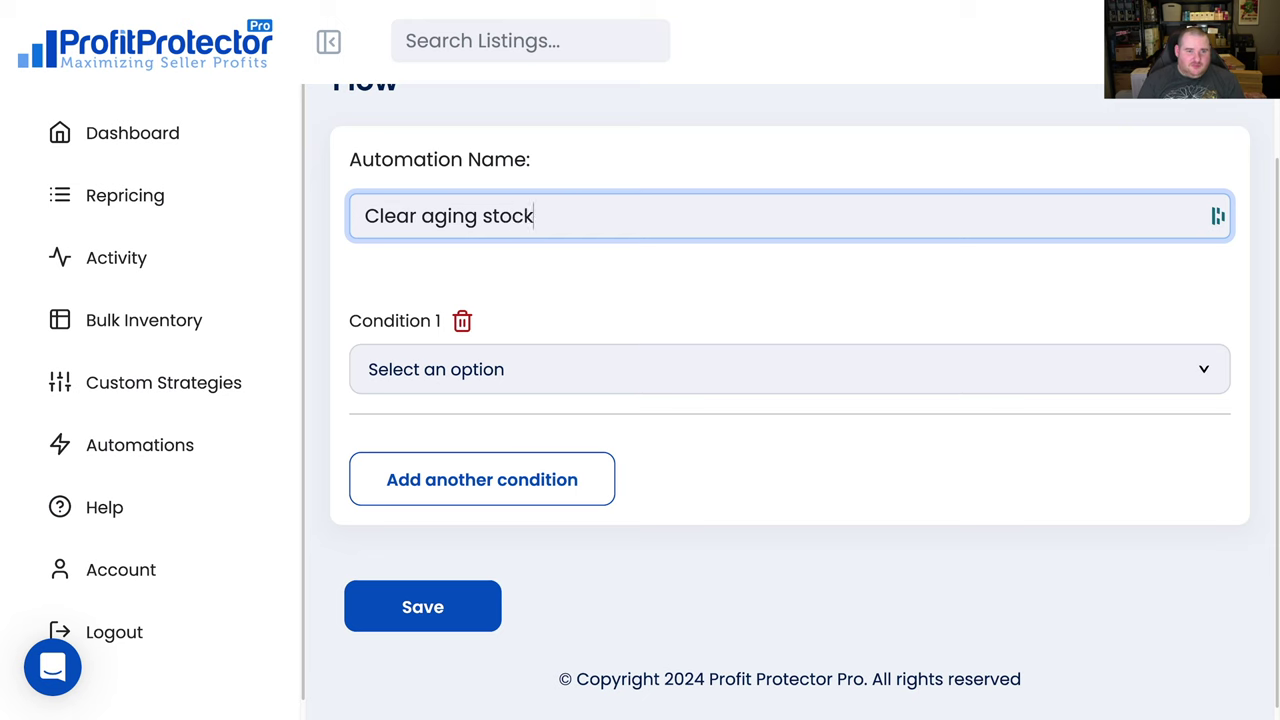
# Set Condition 1 to trigger if stock age reaches 181-270 Days Old
pyautogui.click(673, 357)
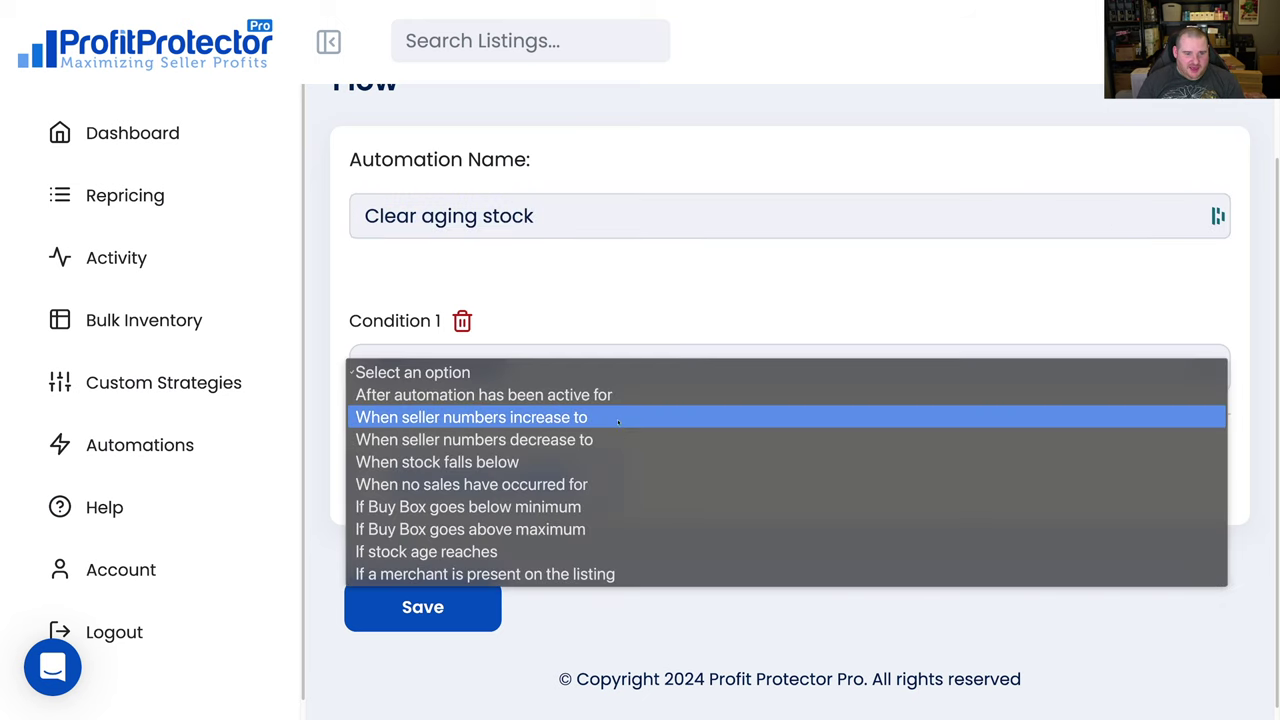
pyautogui.click(547, 552)
pyautogui.click(514, 425)
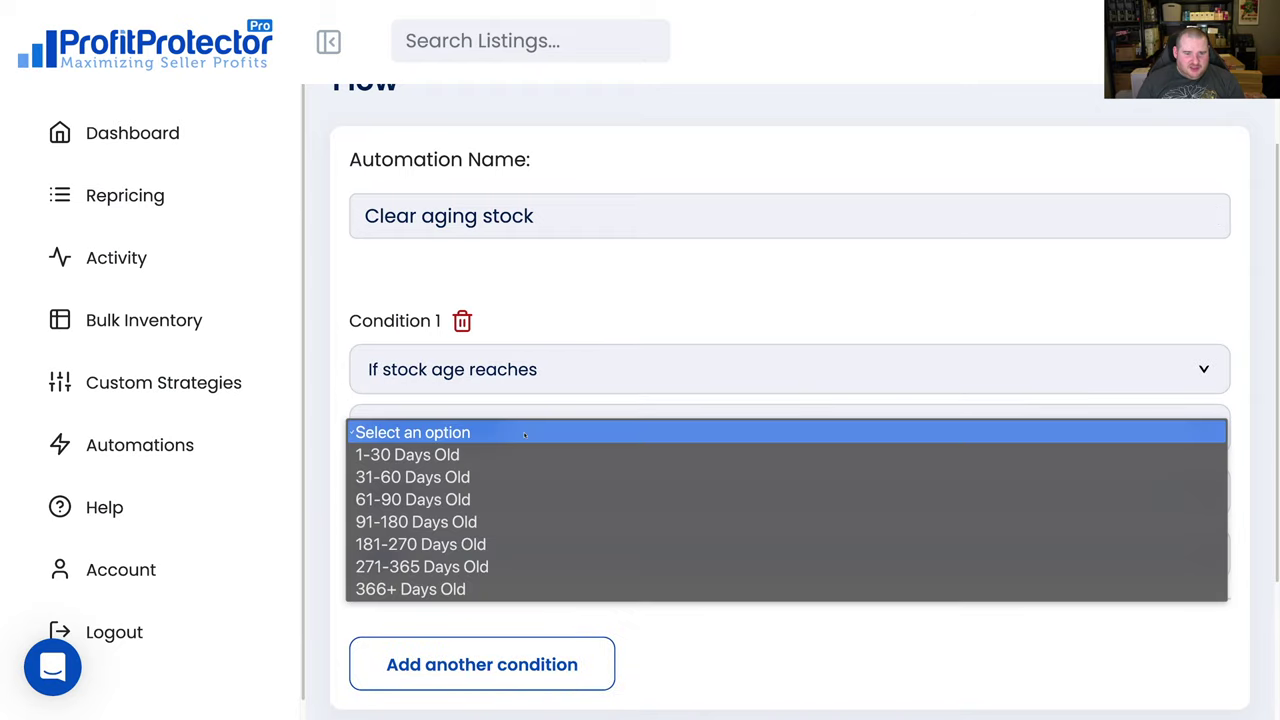
pyautogui.click(512, 544)
# Set the Condition 1 action to switch strategy to Cautious Sales Enhancer
pyautogui.scroll(-1, 500, 462)
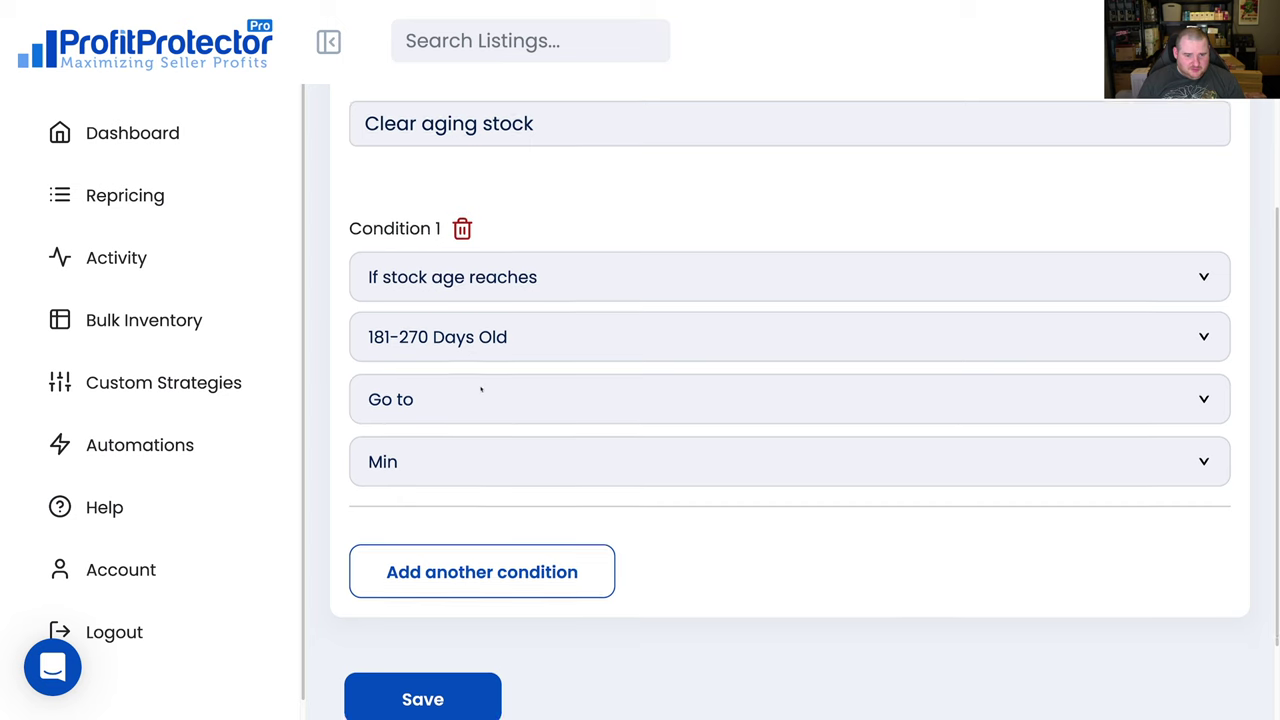
pyautogui.click(511, 401)
pyautogui.click(515, 423)
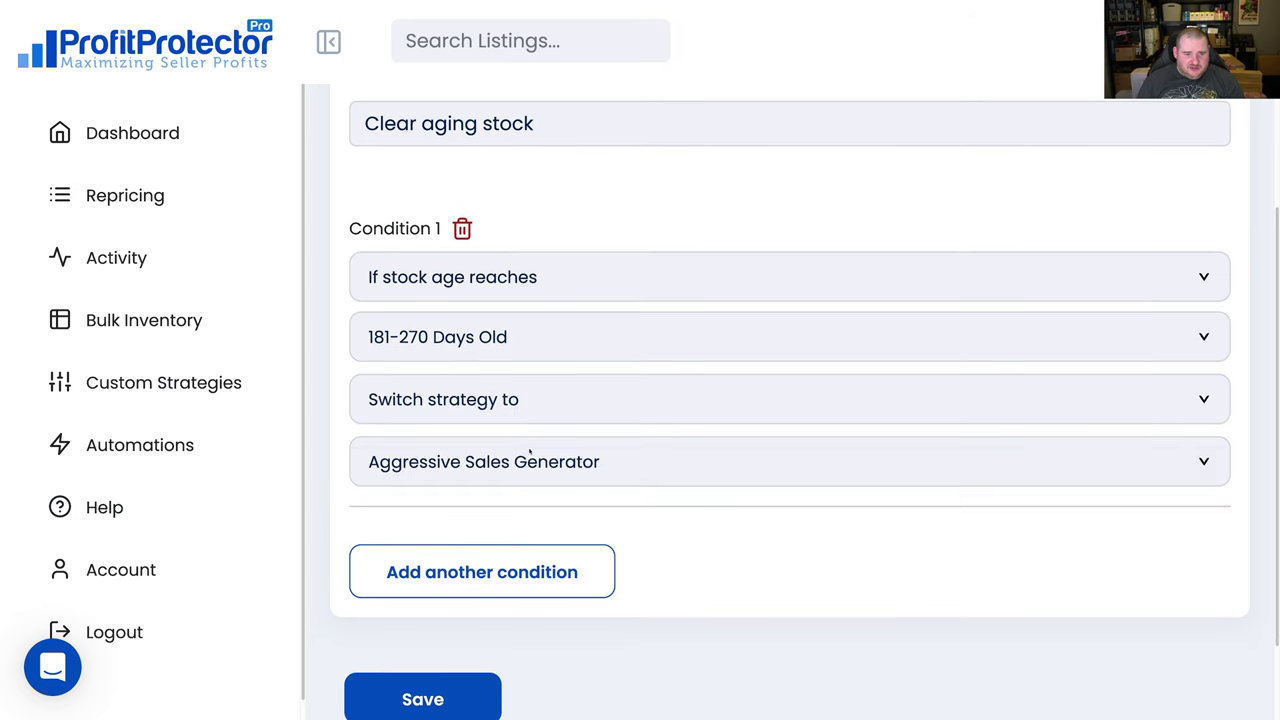
pyautogui.click(525, 461)
pyautogui.click(508, 510)
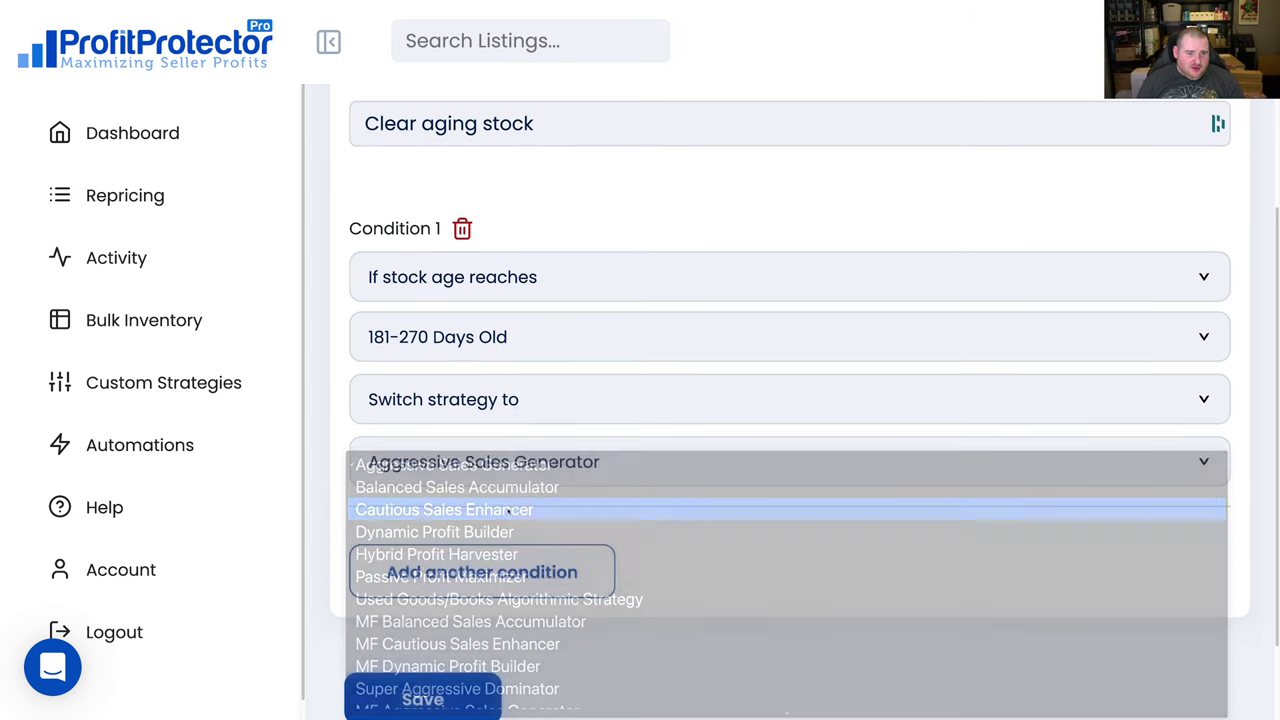
# Add a second condition that triggers if stock age reaches 366+ Days Old
pyautogui.scroll(-1, 586, 545)
pyautogui.click(515, 470)
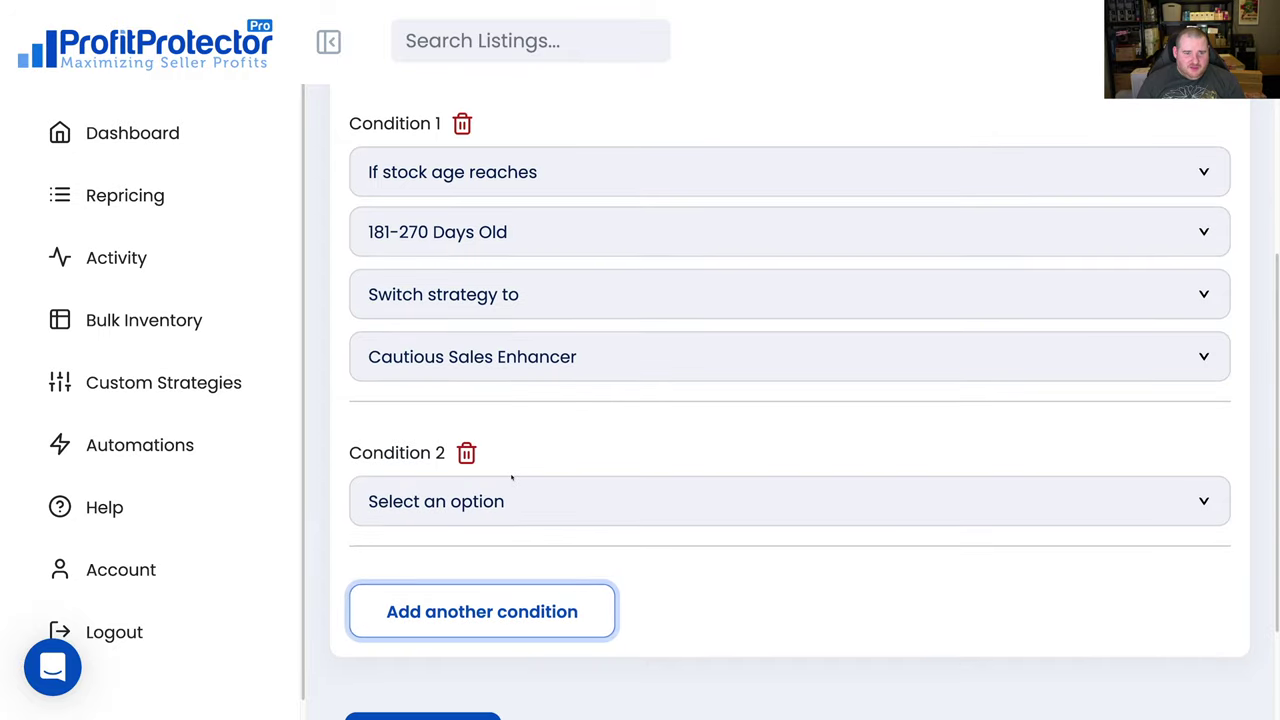
pyautogui.click(530, 500)
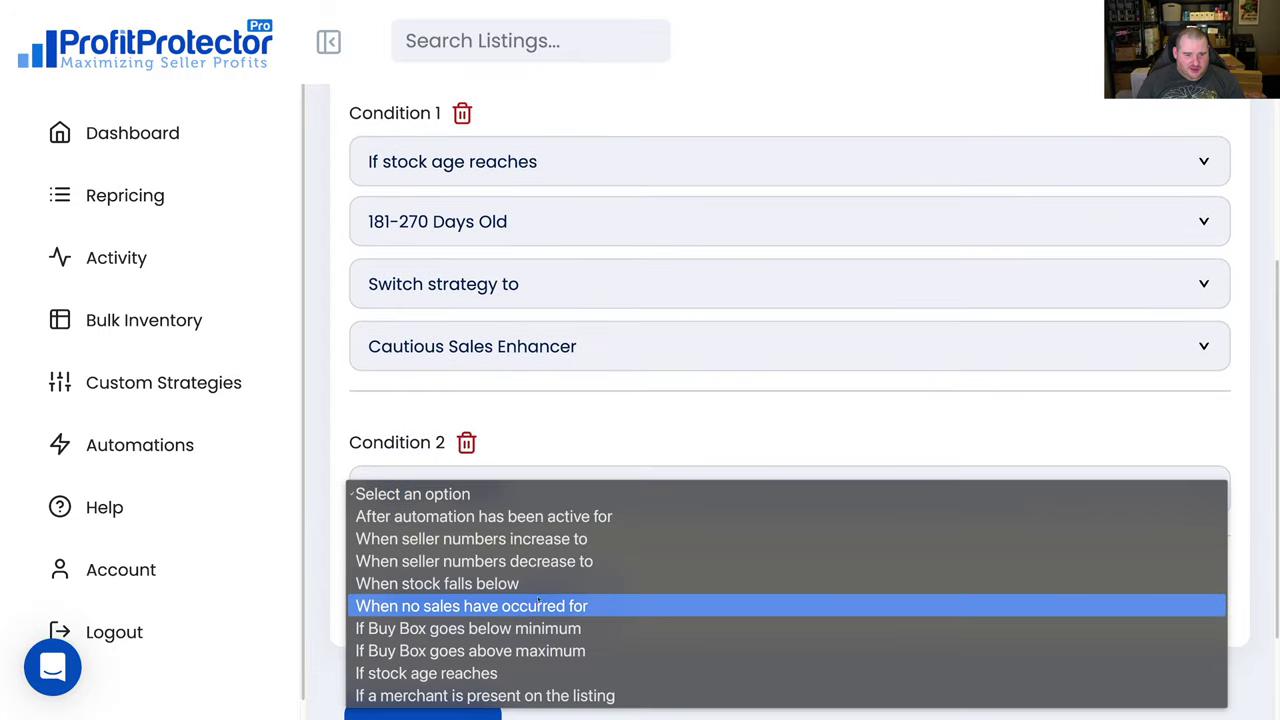
pyautogui.click(480, 673)
pyautogui.scroll(-1, 479, 570)
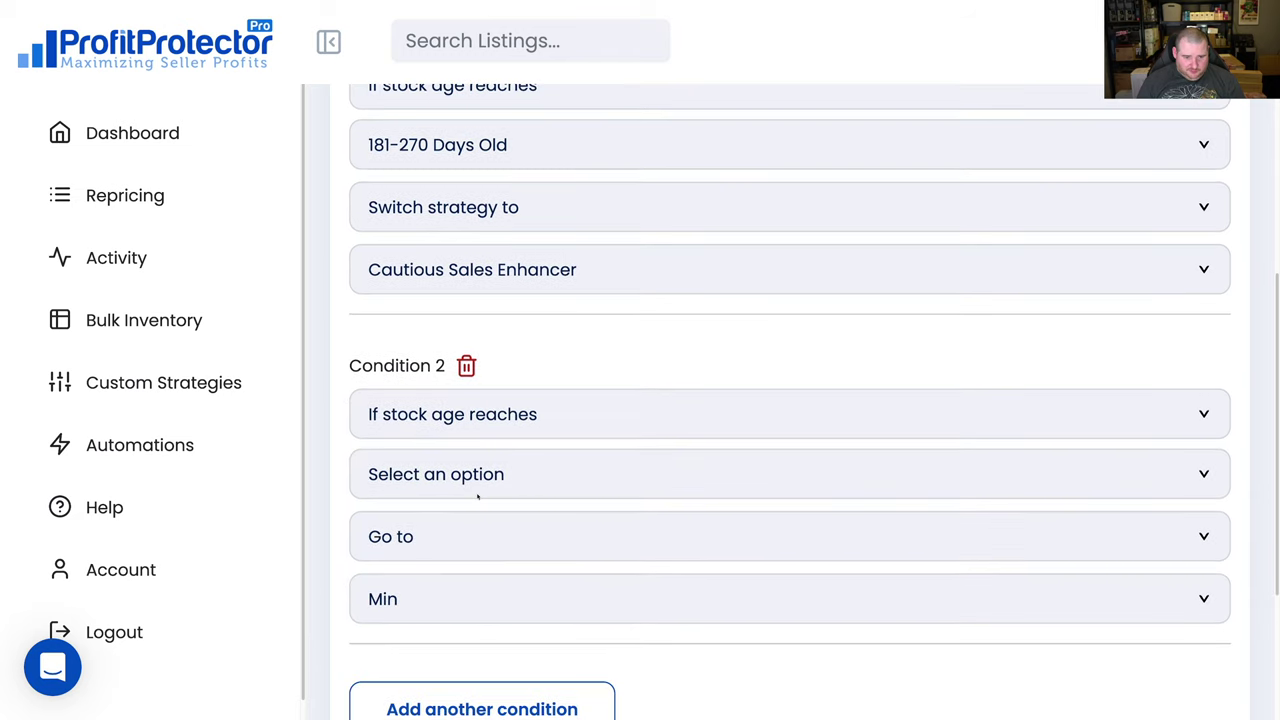
pyautogui.click(477, 497)
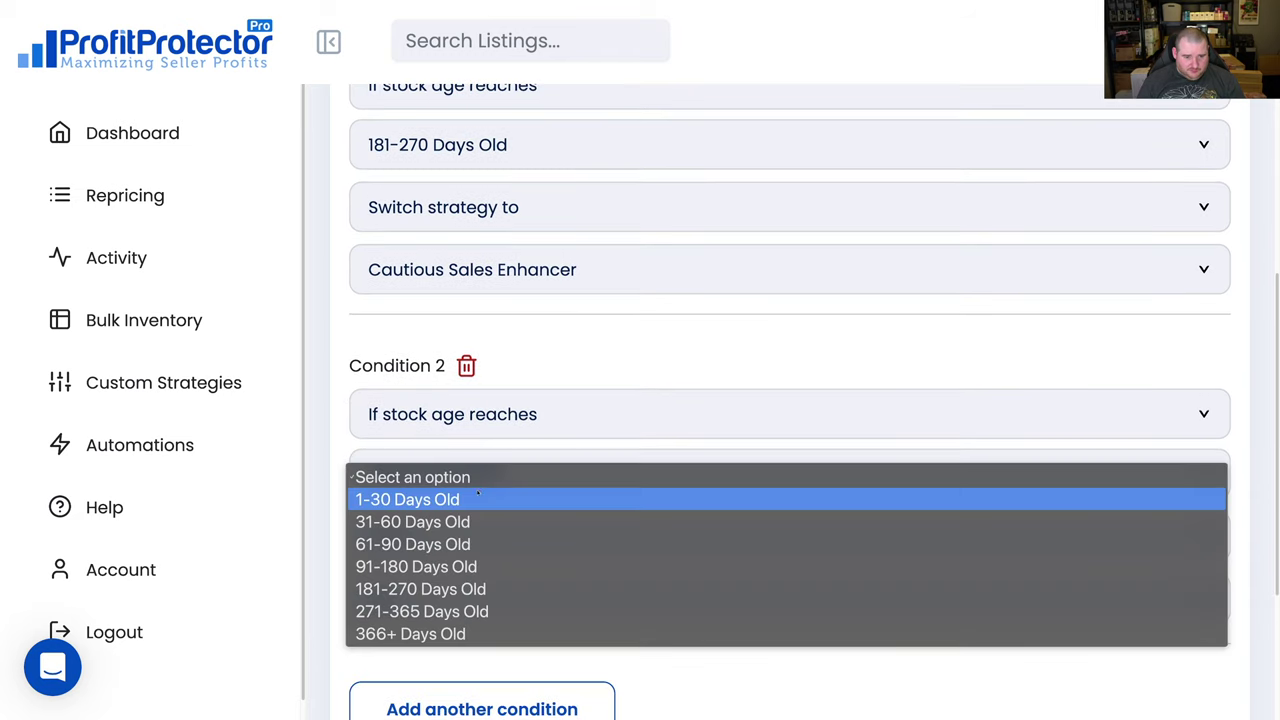
pyautogui.click(465, 633)
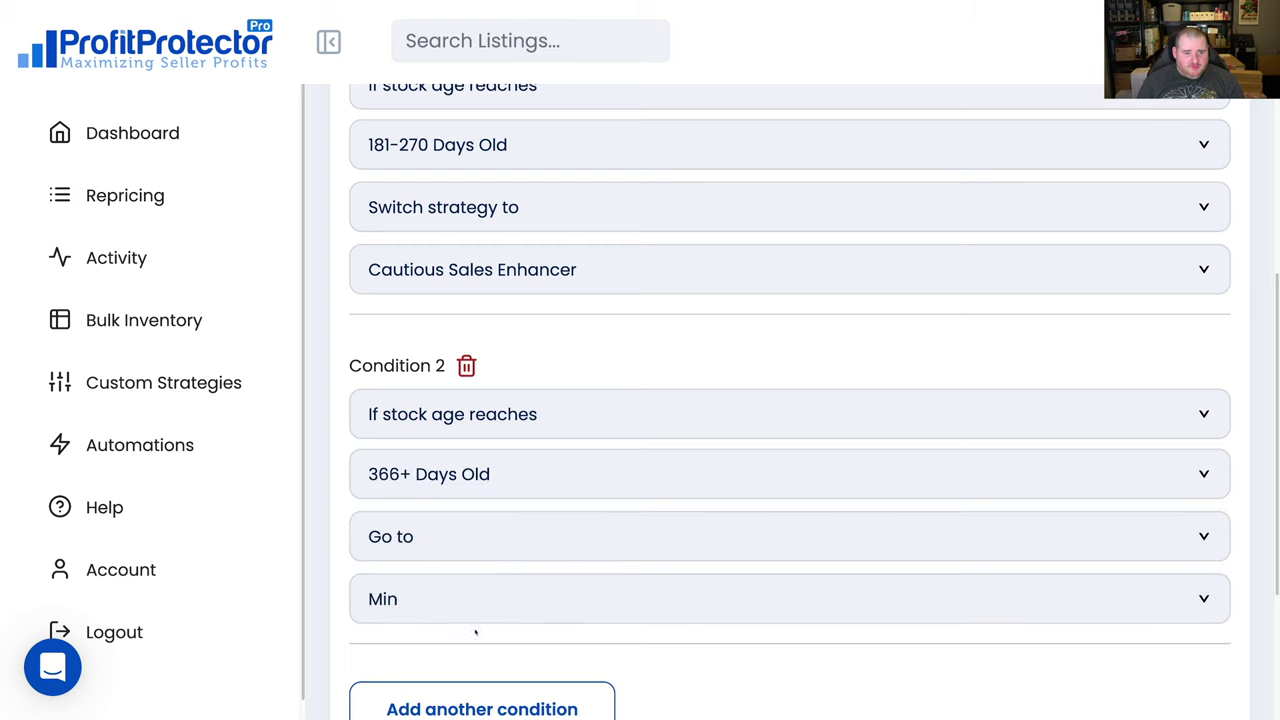
# Set the Condition 2 action to switch strategy to Aggressive Sales Generator
pyautogui.click(467, 537)
pyautogui.click(471, 561)
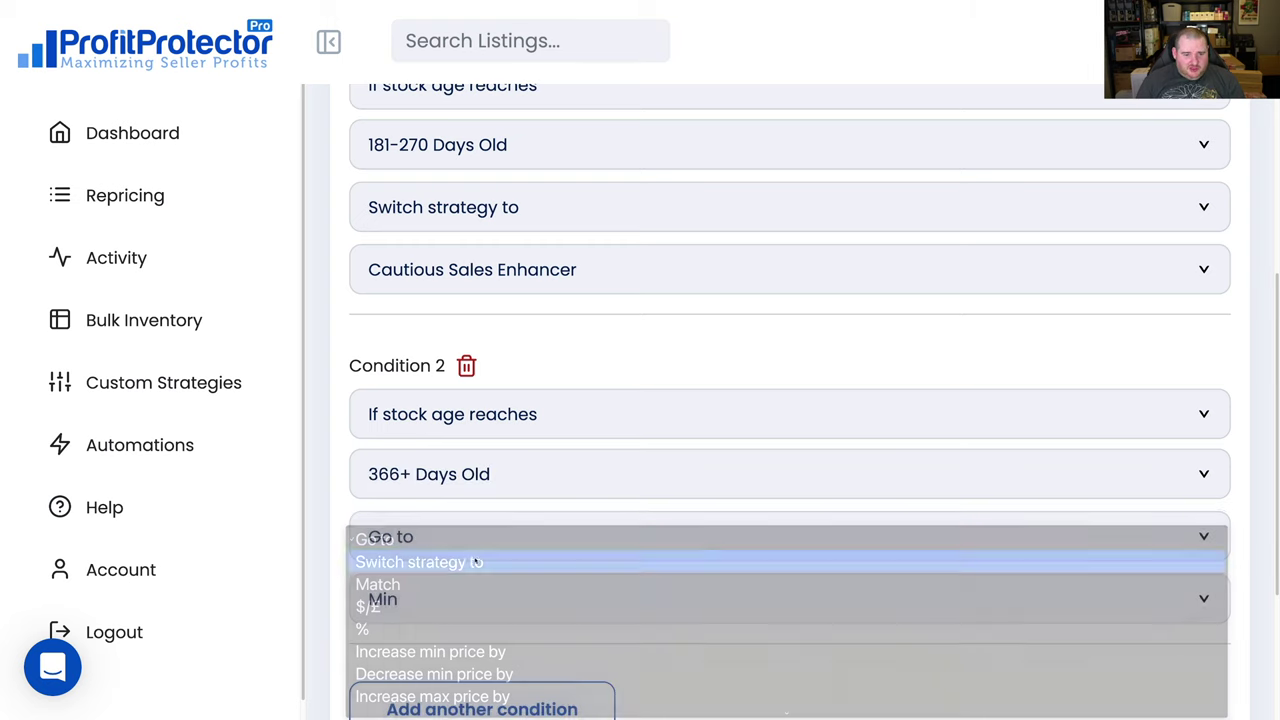
pyautogui.click(467, 600)
pyautogui.click(467, 604)
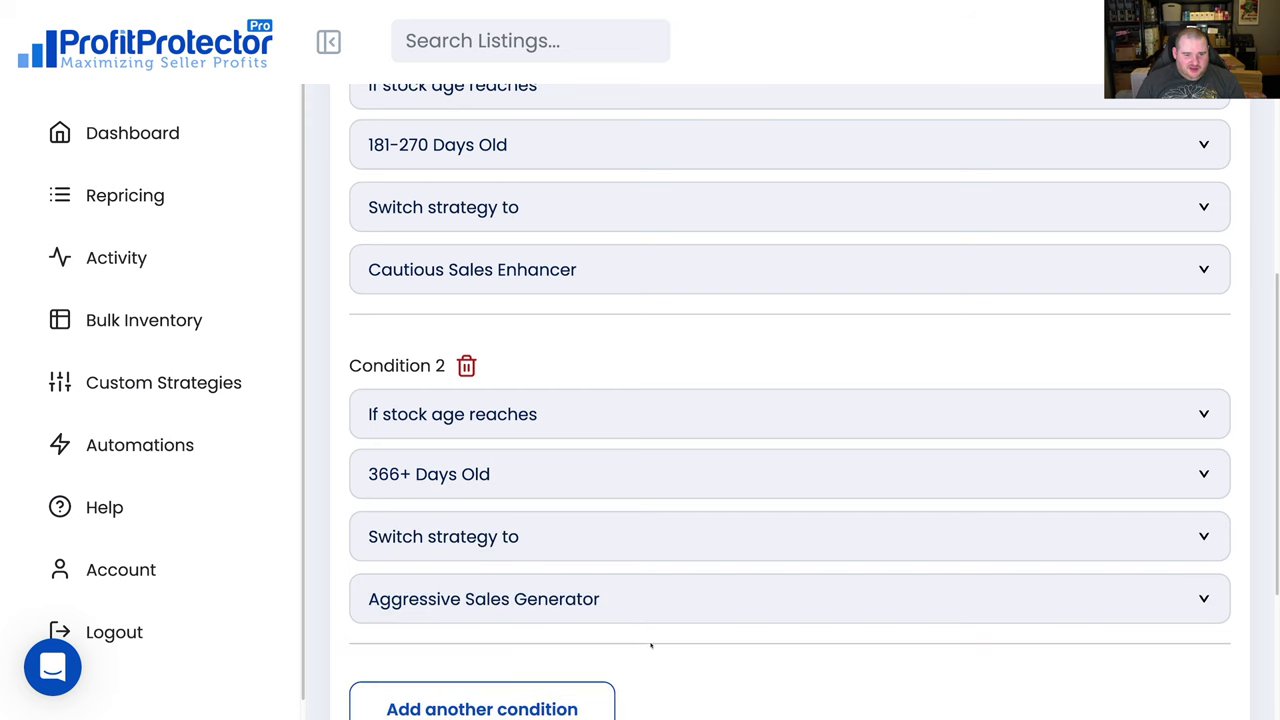
# Save the "Clear aging stock" automation and look over the automations list
pyautogui.scroll(-3, 651, 645)
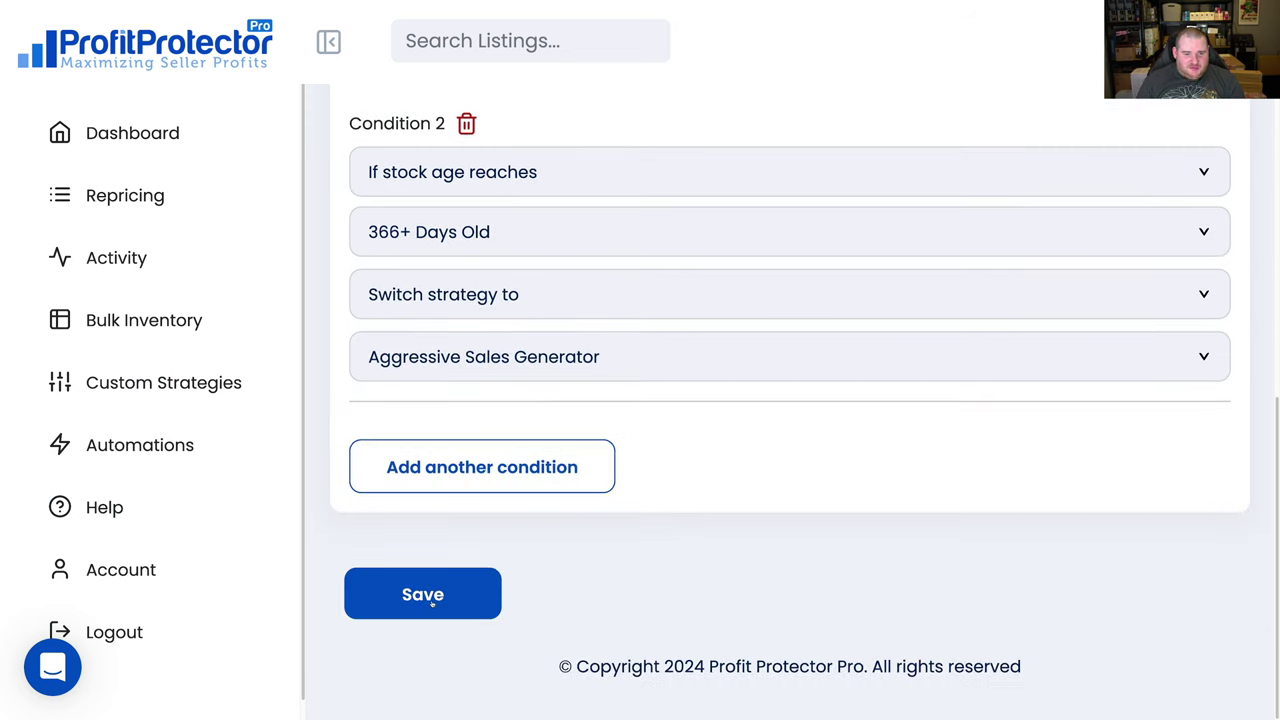
pyautogui.click(432, 603)
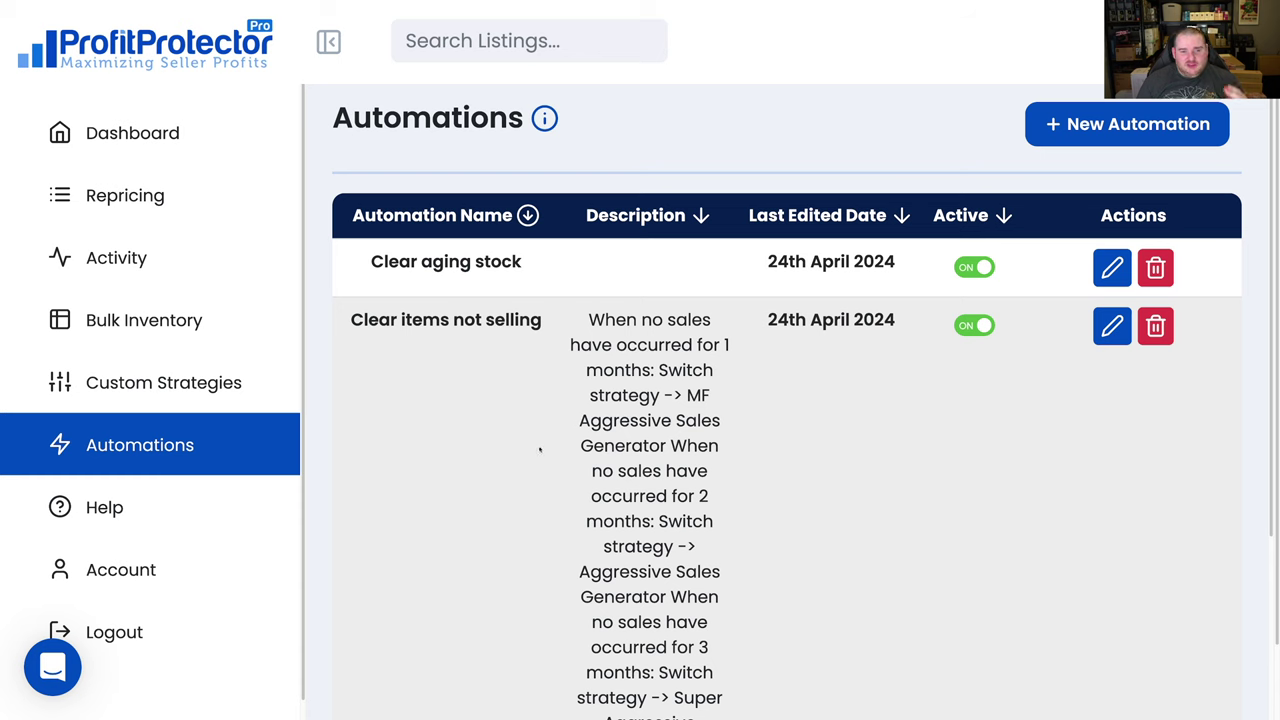
pyautogui.scroll(-2, 540, 450)
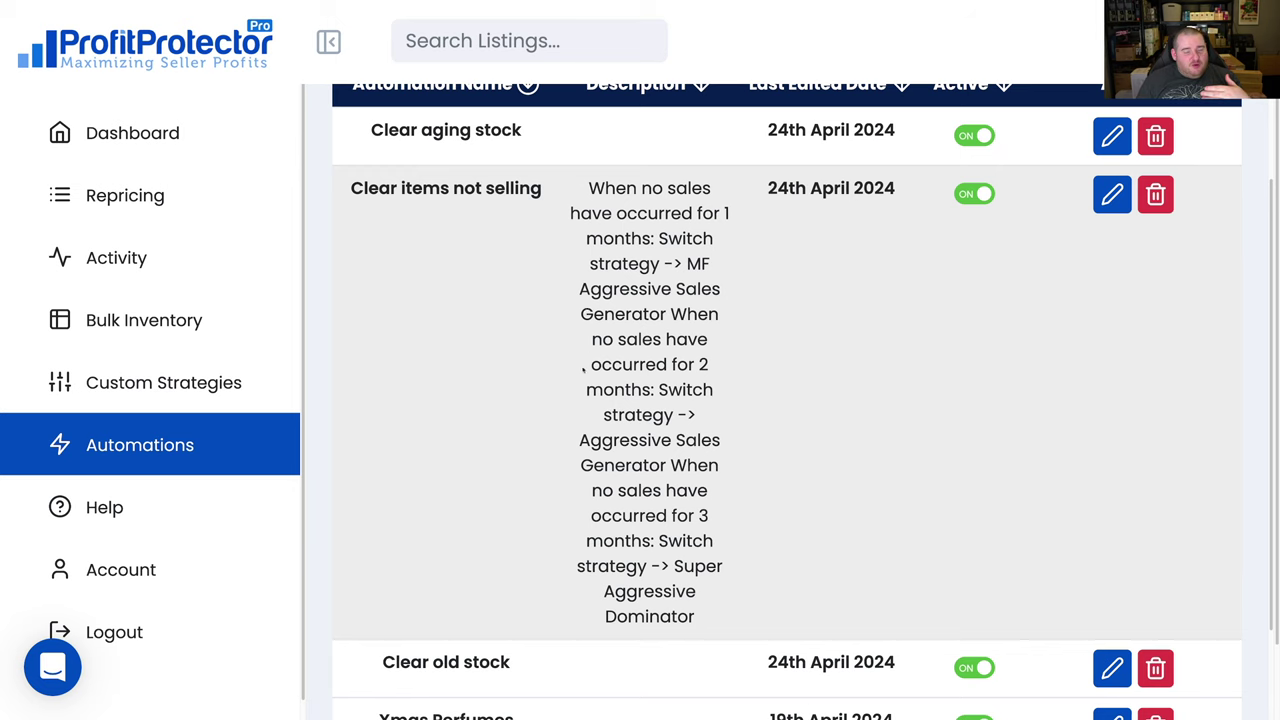
# Open the Xmas Perfumes automation with the Flow method and review its two stock conditions and the available condition triggers
pyautogui.scroll(-2, 616, 416)
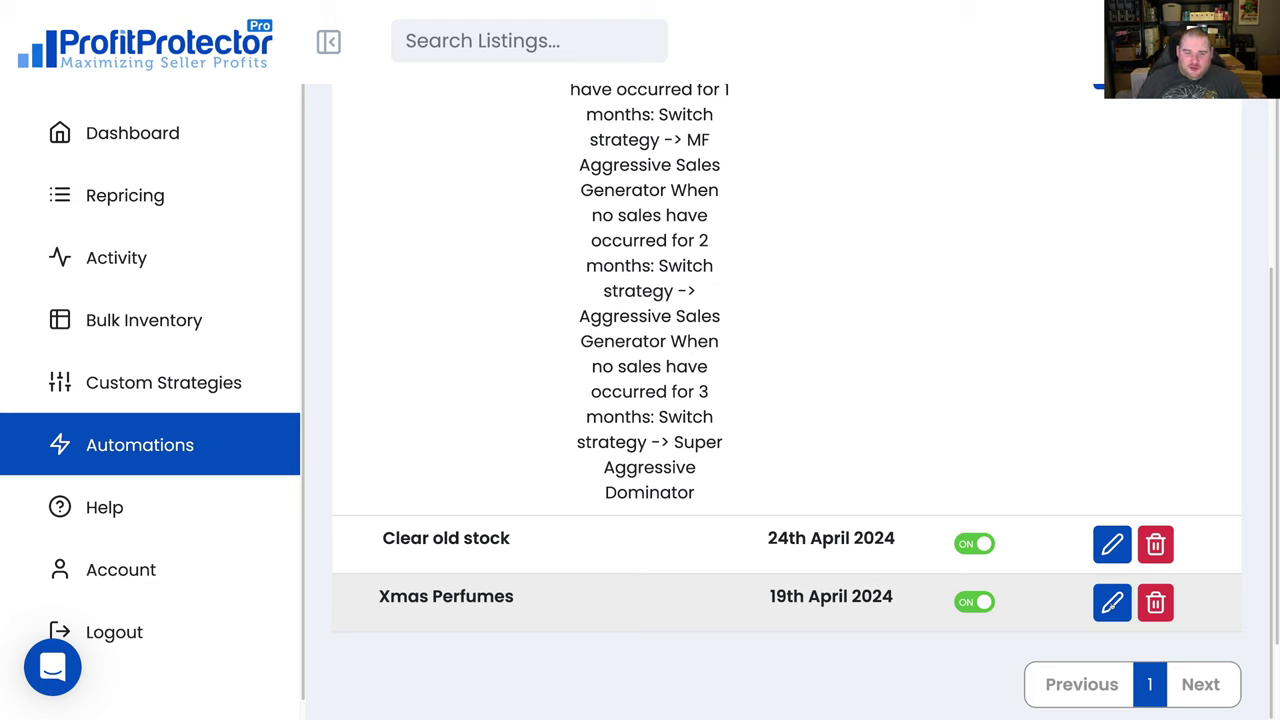
pyautogui.click(1110, 604)
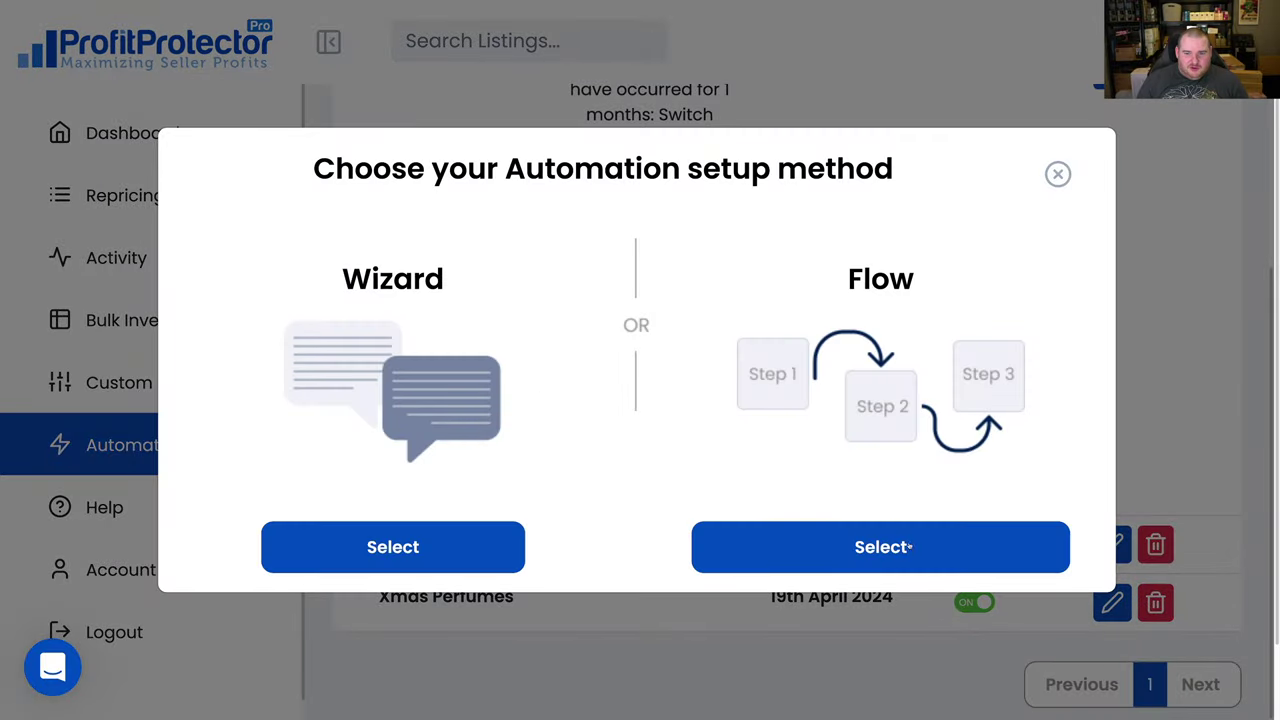
pyautogui.click(928, 549)
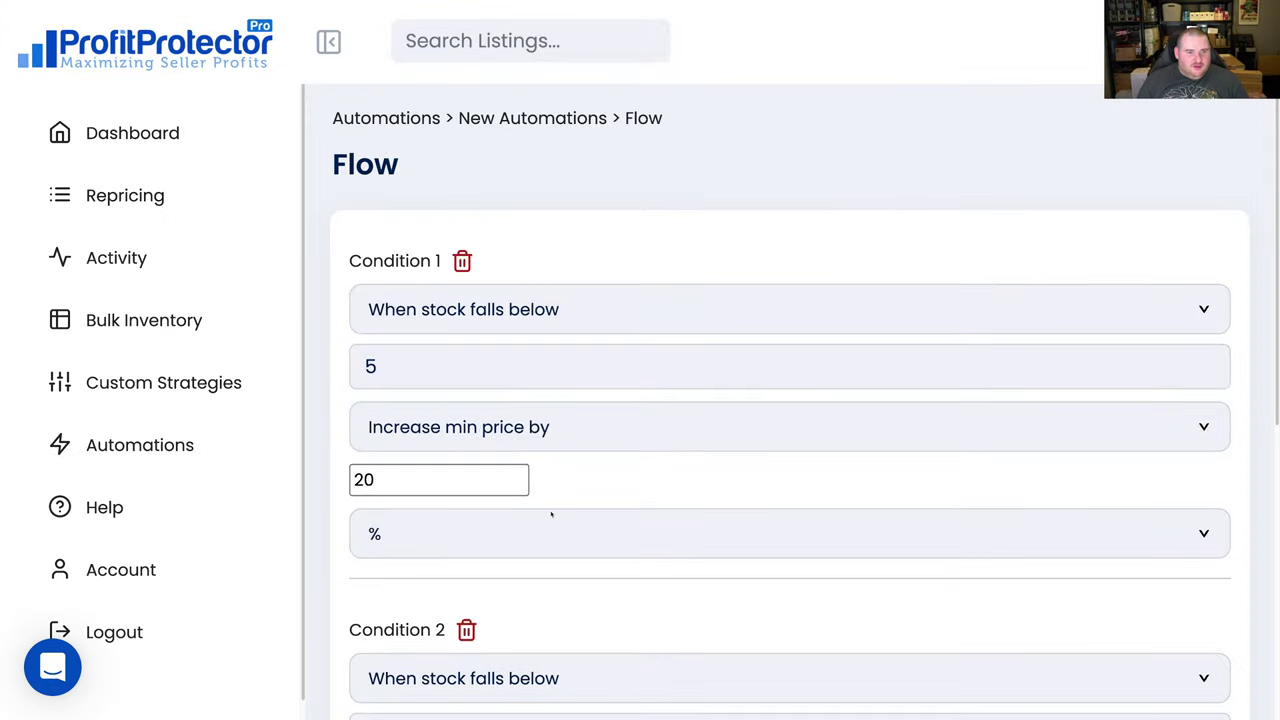
pyautogui.scroll(-3, 602, 513)
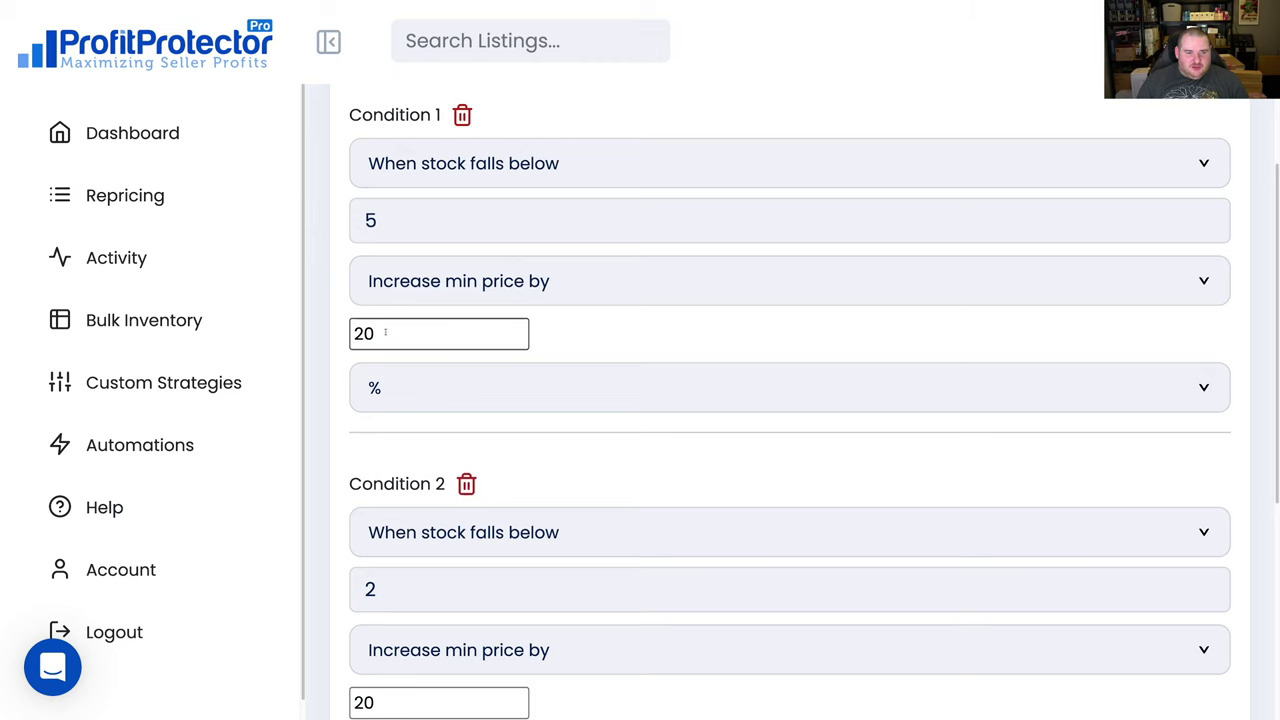
pyautogui.scroll(-3, 602, 546)
pyautogui.scroll(-3, 370, 478)
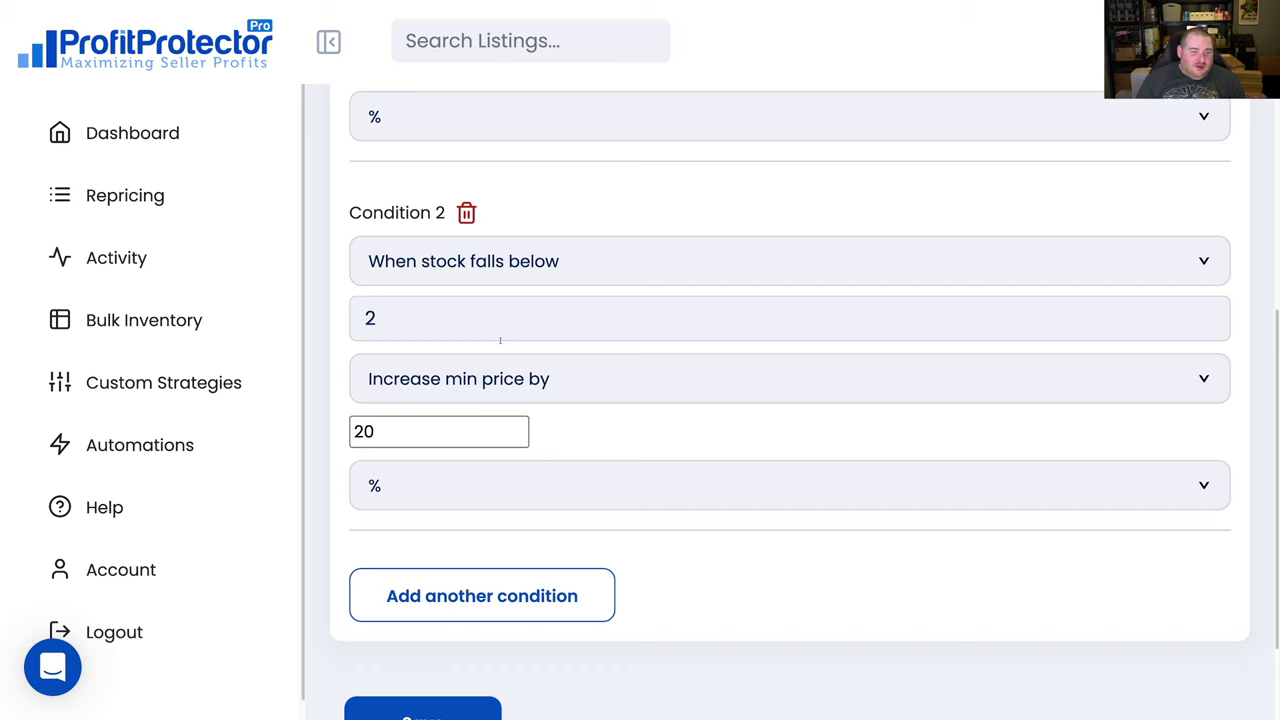
pyautogui.click(618, 267)
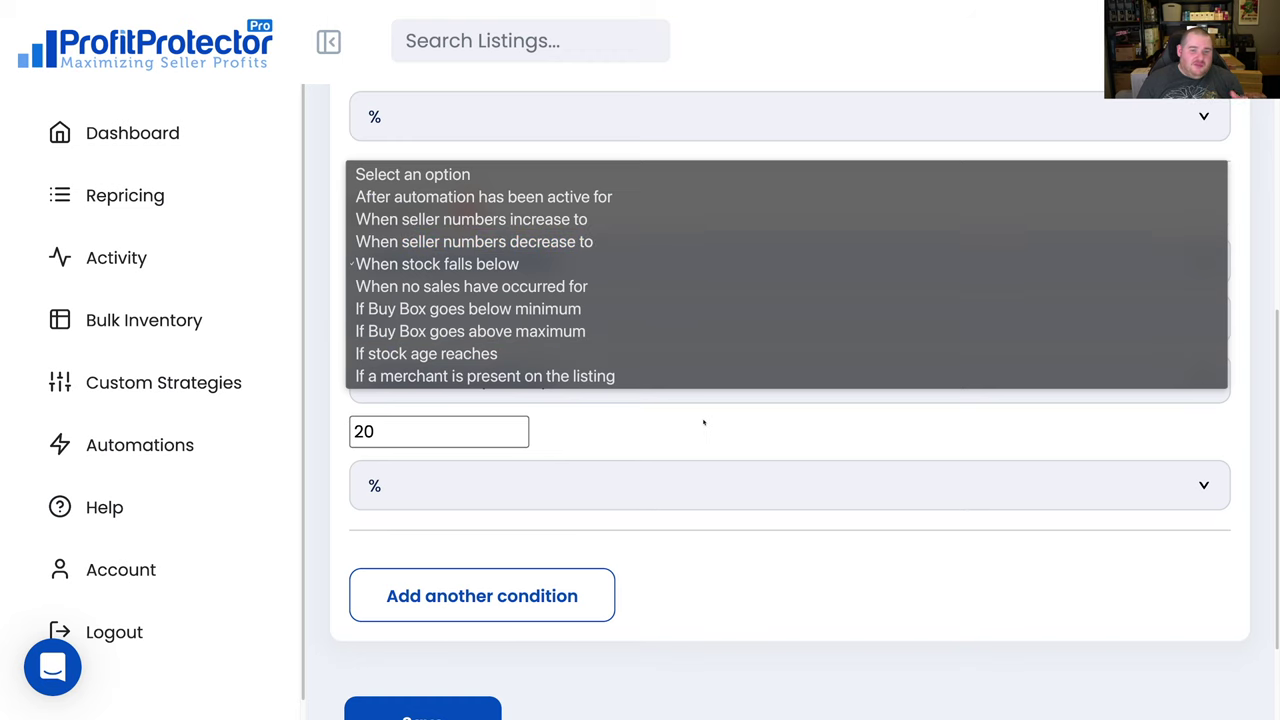
pyautogui.click(686, 446)
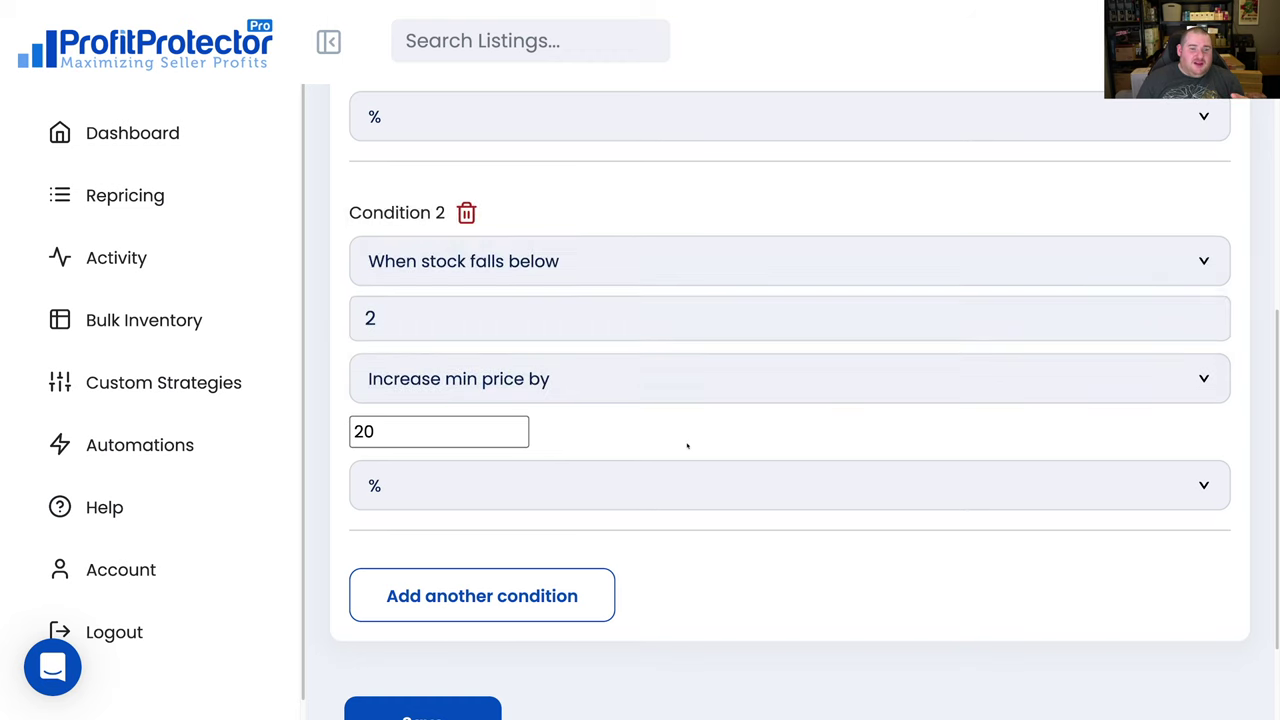
# Leave the Xmas Perfumes flow without saving and look through the automations list
pyautogui.click(177, 451)
pyautogui.scroll(-2, 730, 505)
pyautogui.scroll(-1, 729, 505)
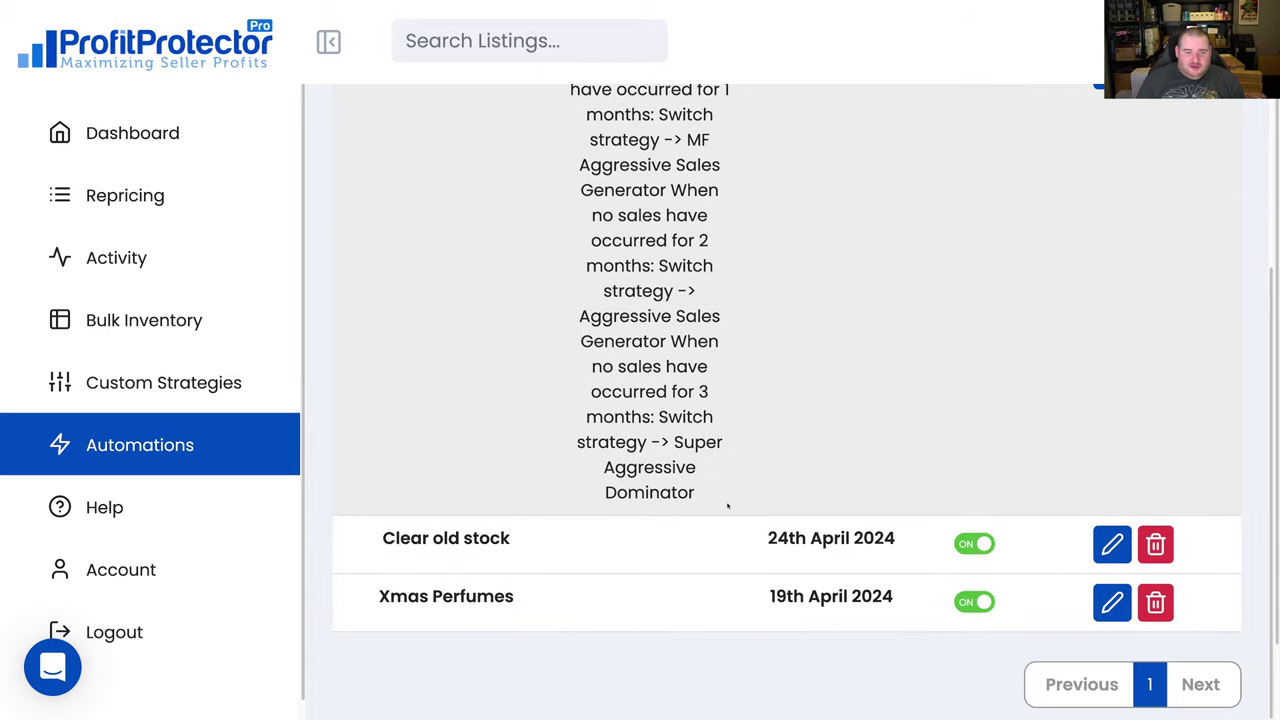
pyautogui.scroll(4, 725, 503)
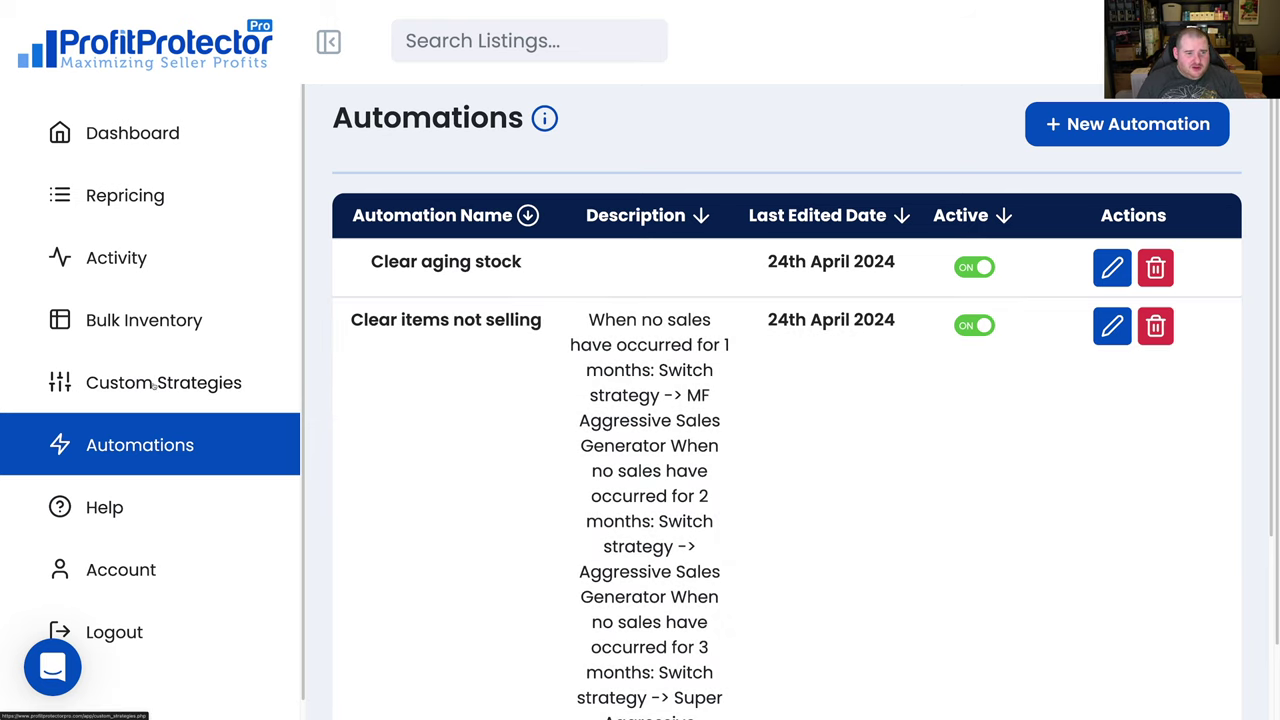
# View the Custom Strategies page, then browse the Strategies Explained section of Help
pyautogui.click(155, 383)
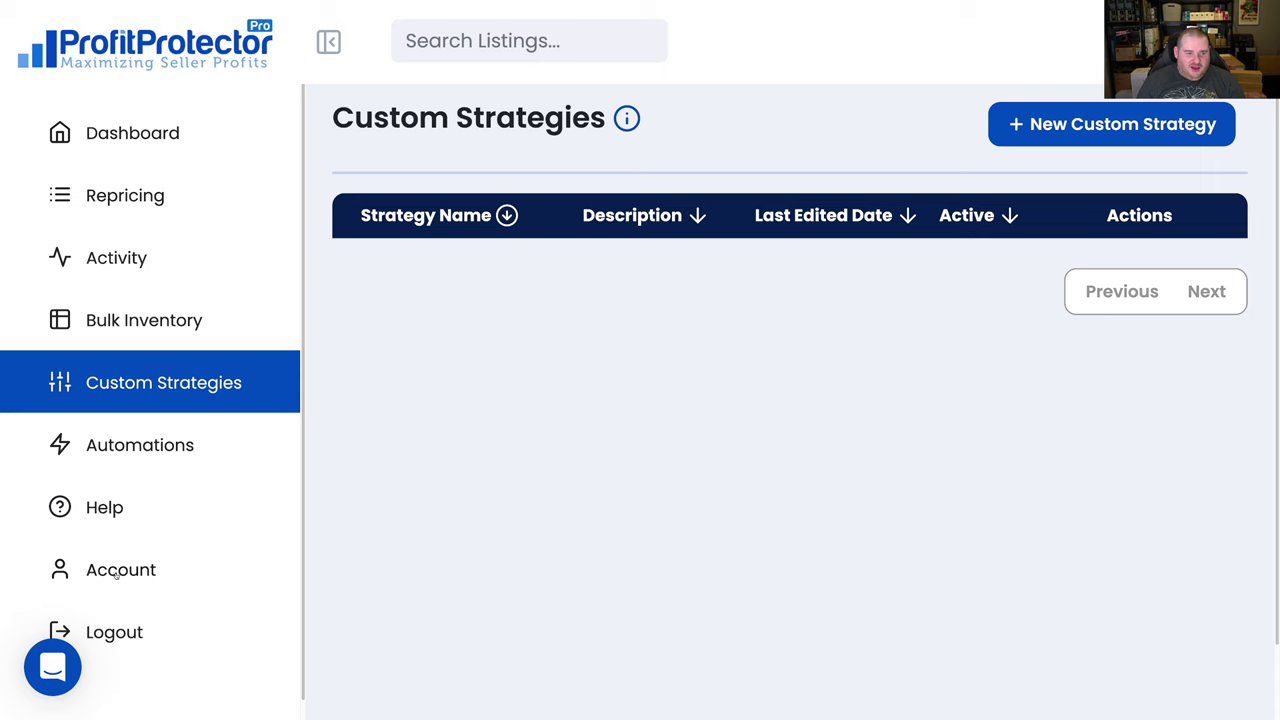
pyautogui.click(107, 516)
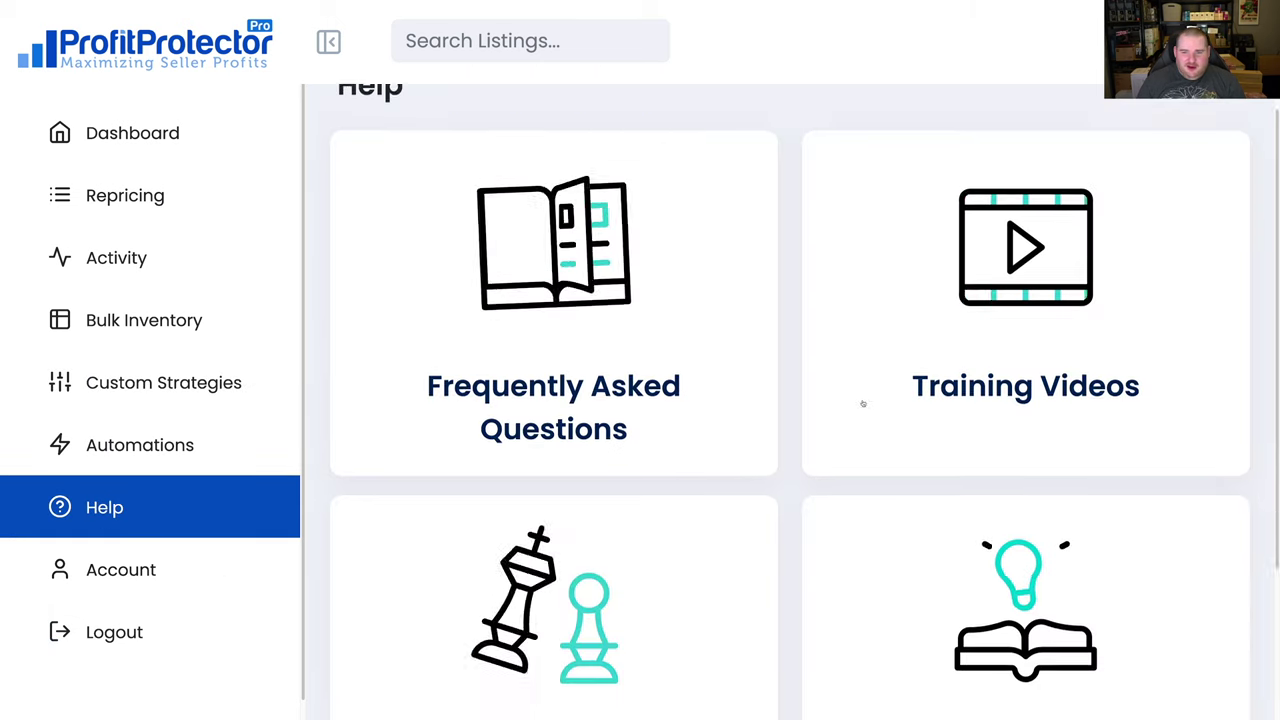
pyautogui.scroll(-9, 674, 451)
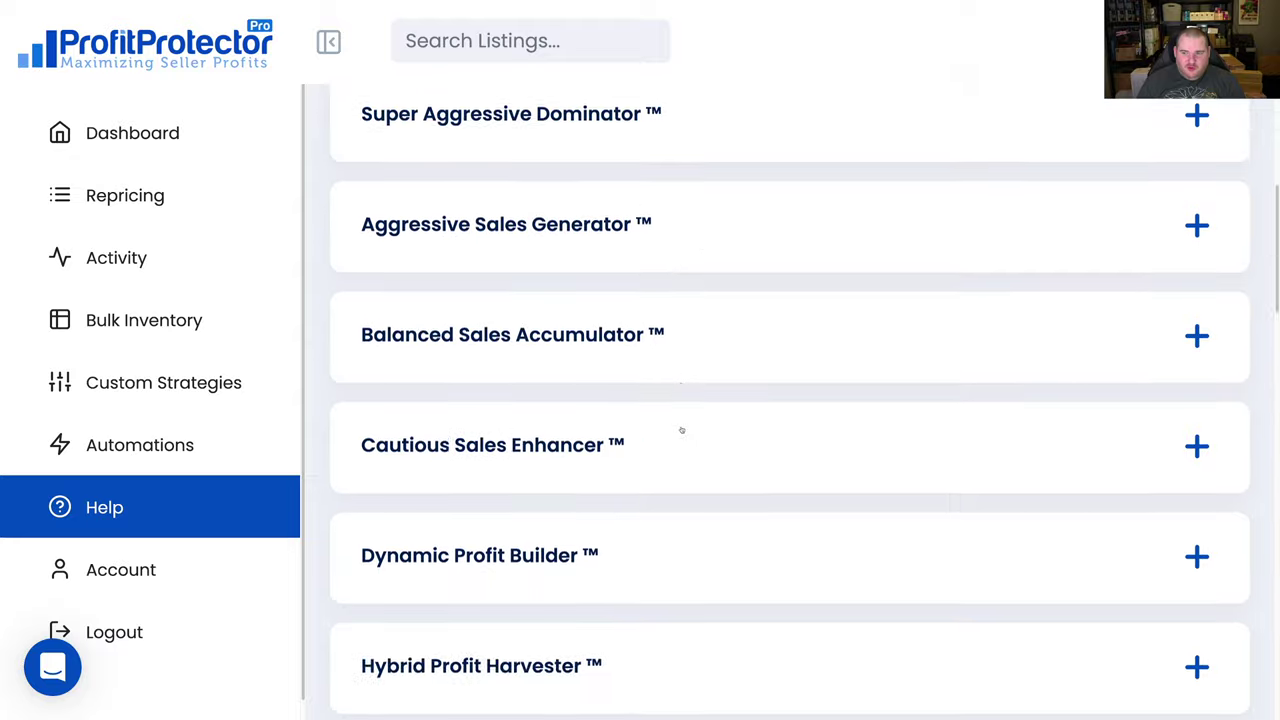
pyautogui.scroll(-8, 681, 430)
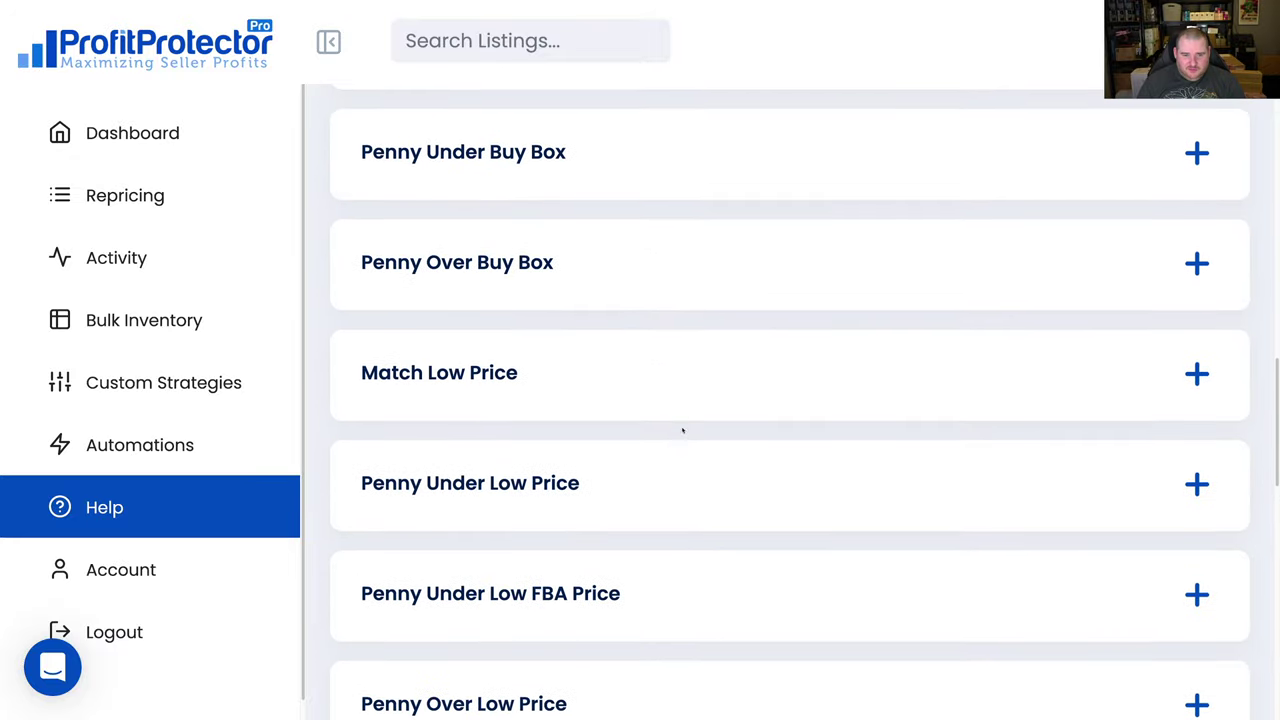
pyautogui.scroll(9, 683, 430)
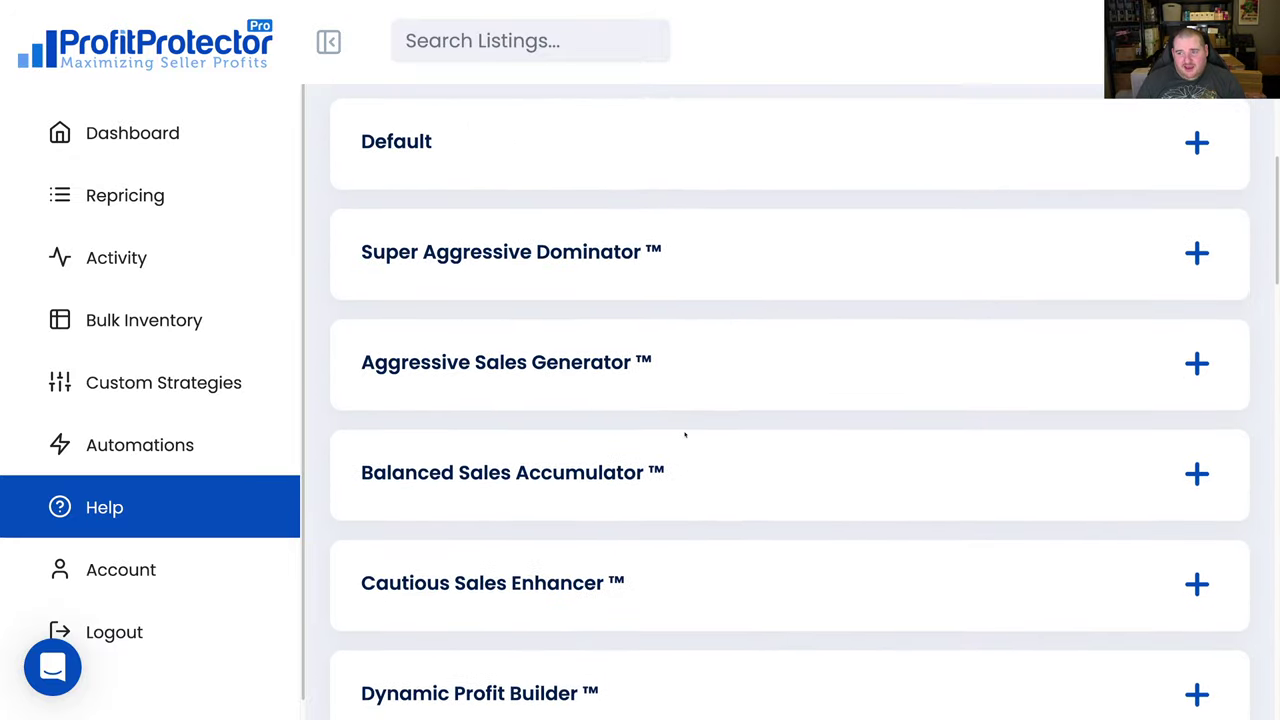
pyautogui.scroll(3, 685, 435)
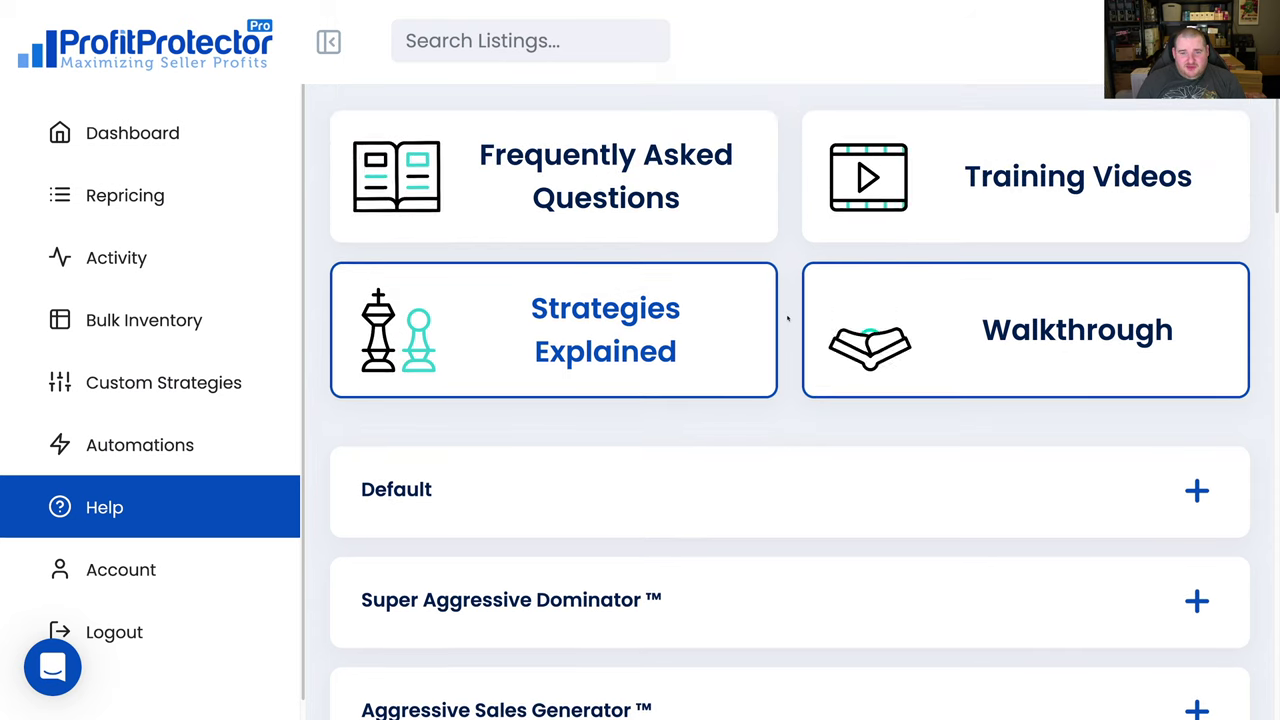
# Start a new custom strategy in the wizard and choose FBA as the fulfilment method to compete with
pyautogui.click(168, 390)
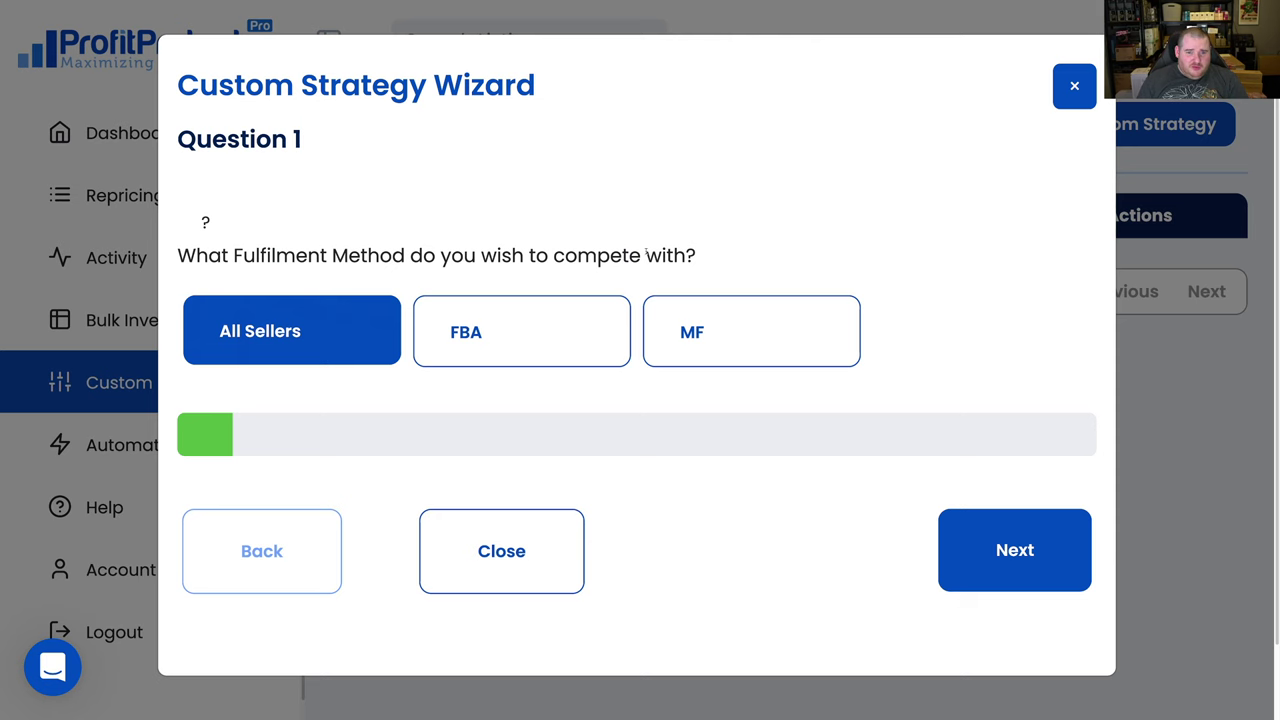
pyautogui.click(549, 323)
pyautogui.click(1046, 543)
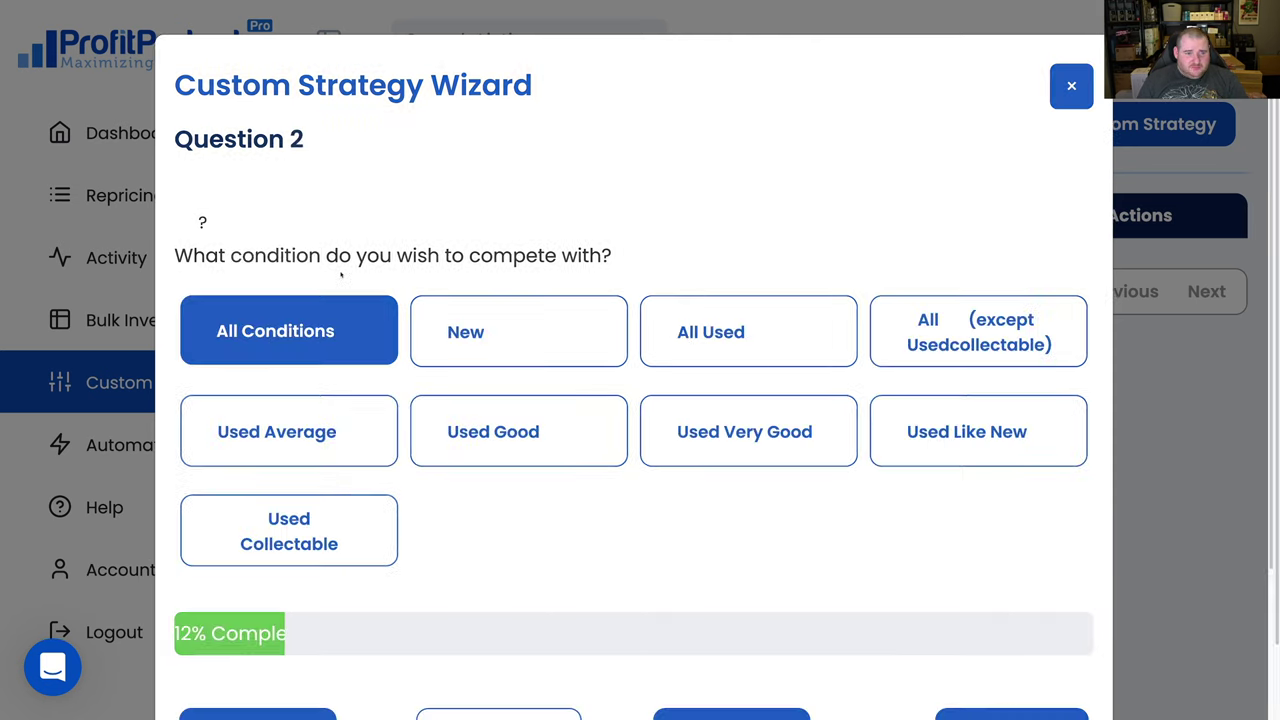
# Choose New as the condition to compete with and continue to Question 3 of the wizard
pyautogui.moveTo(290, 257); pyautogui.dragTo(578, 257)
pyautogui.click(563, 257)
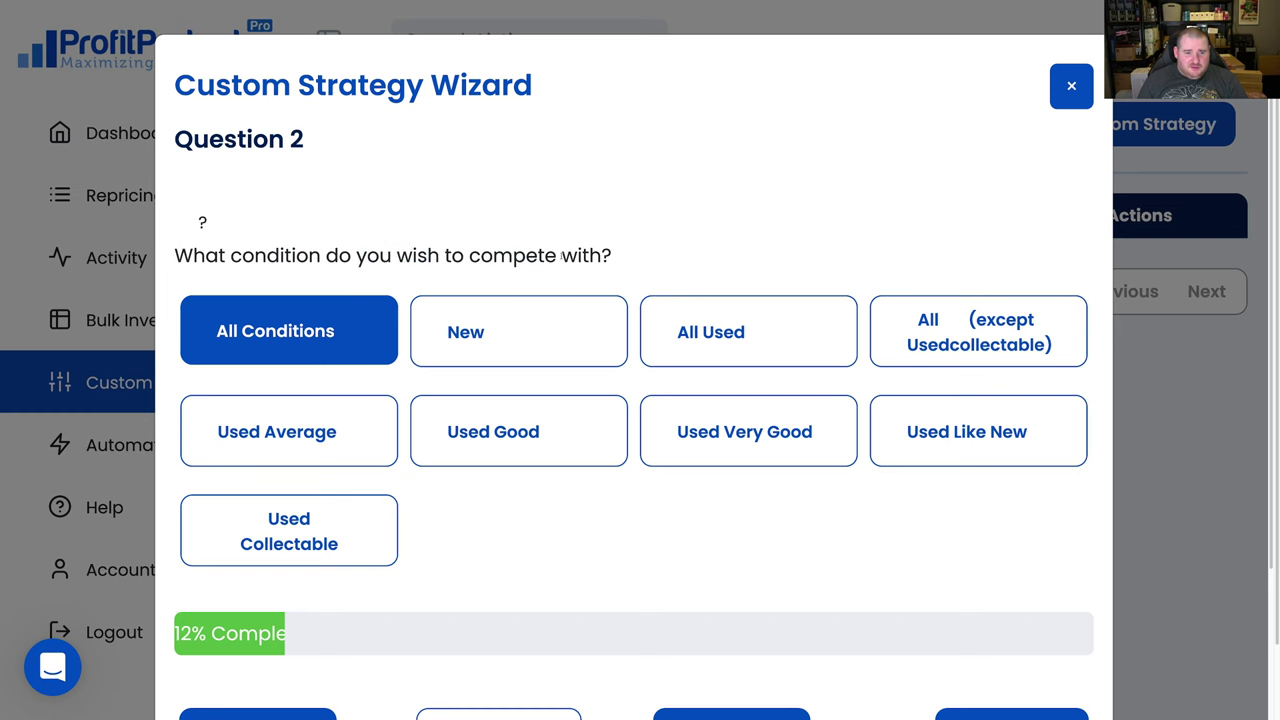
pyautogui.click(546, 331)
pyautogui.scroll(-1, 870, 500)
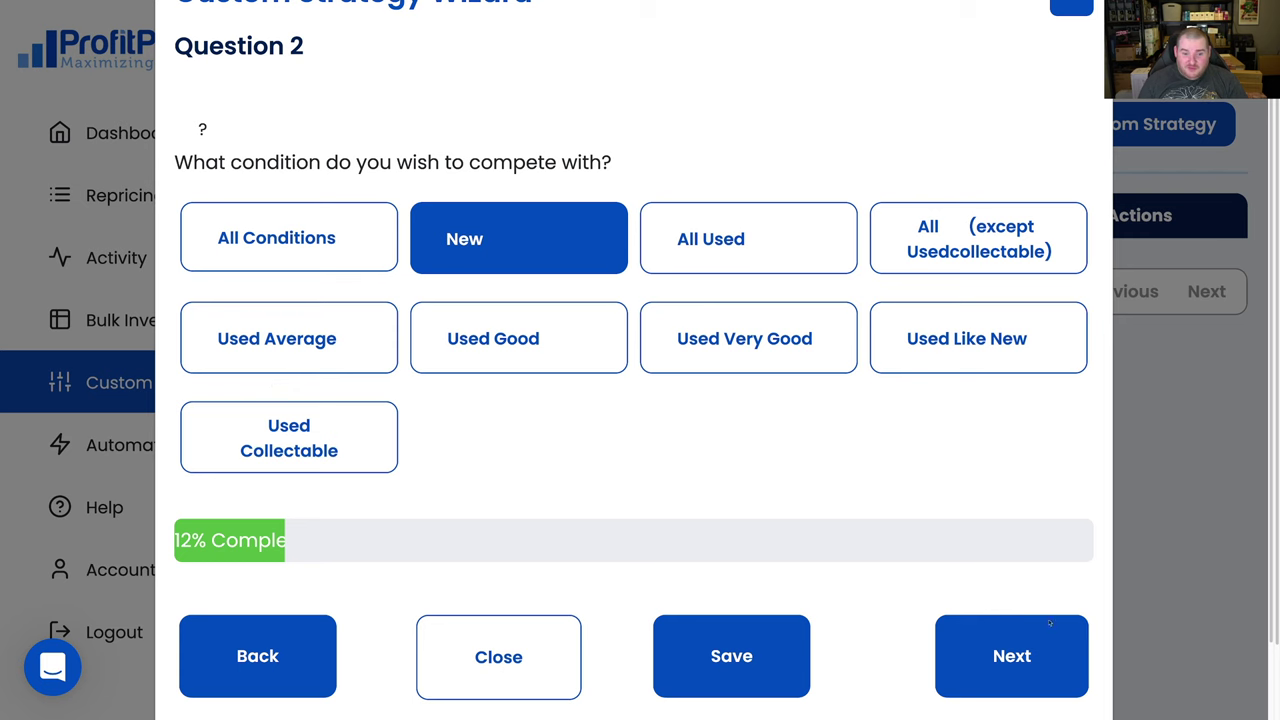
pyautogui.click(1049, 623)
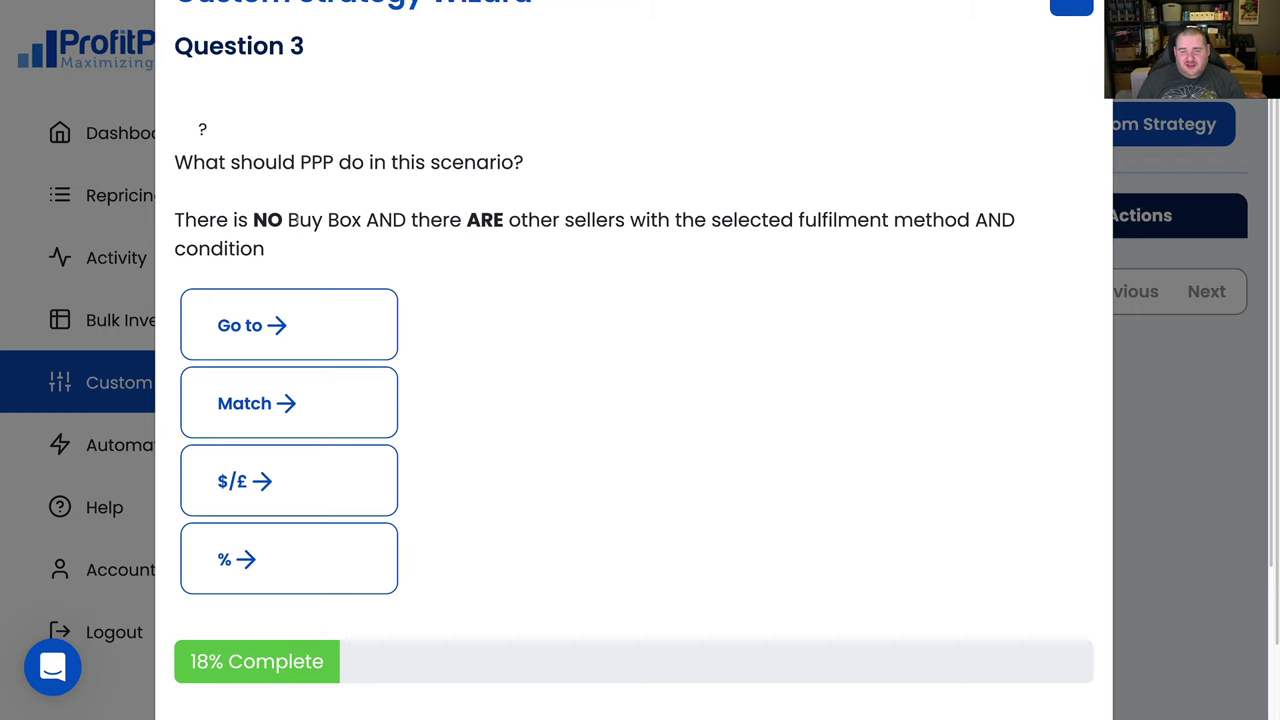
# For no Buy Box with other sellers present, match Other Sellers Low Price for FBA
pyautogui.click(318, 379)
pyautogui.click(588, 336)
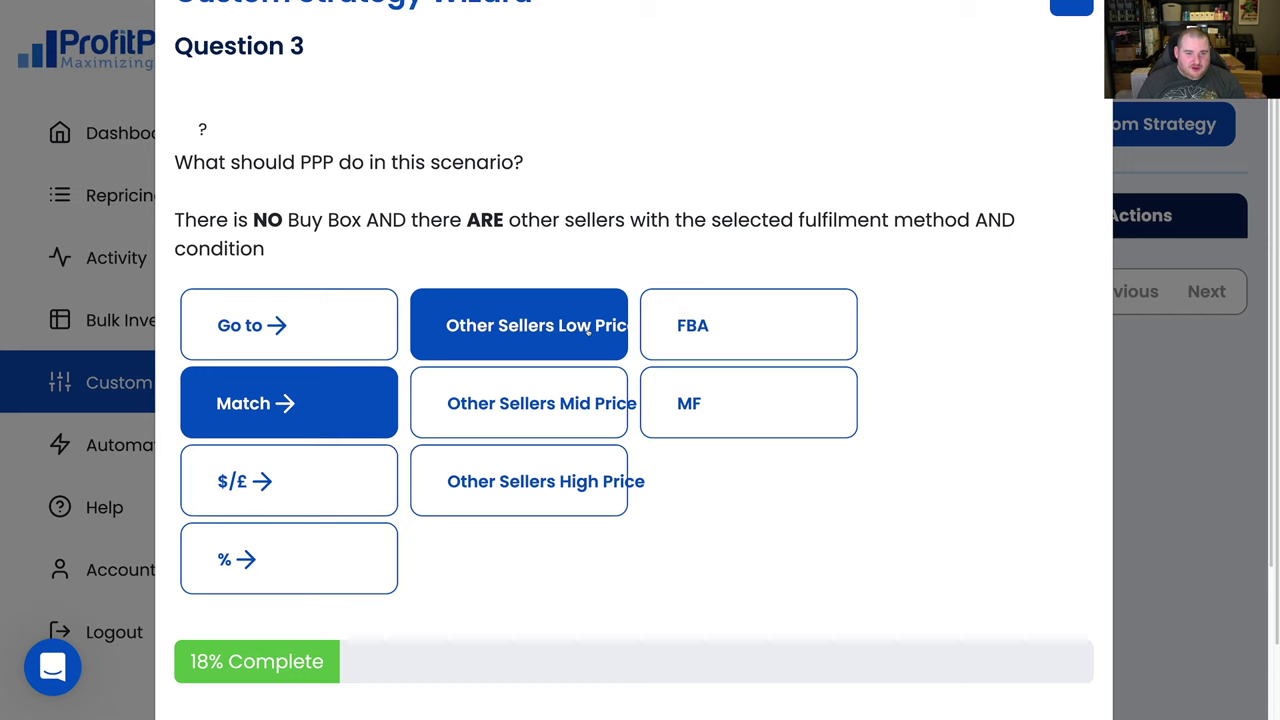
pyautogui.click(776, 331)
pyautogui.scroll(-2, 406, 464)
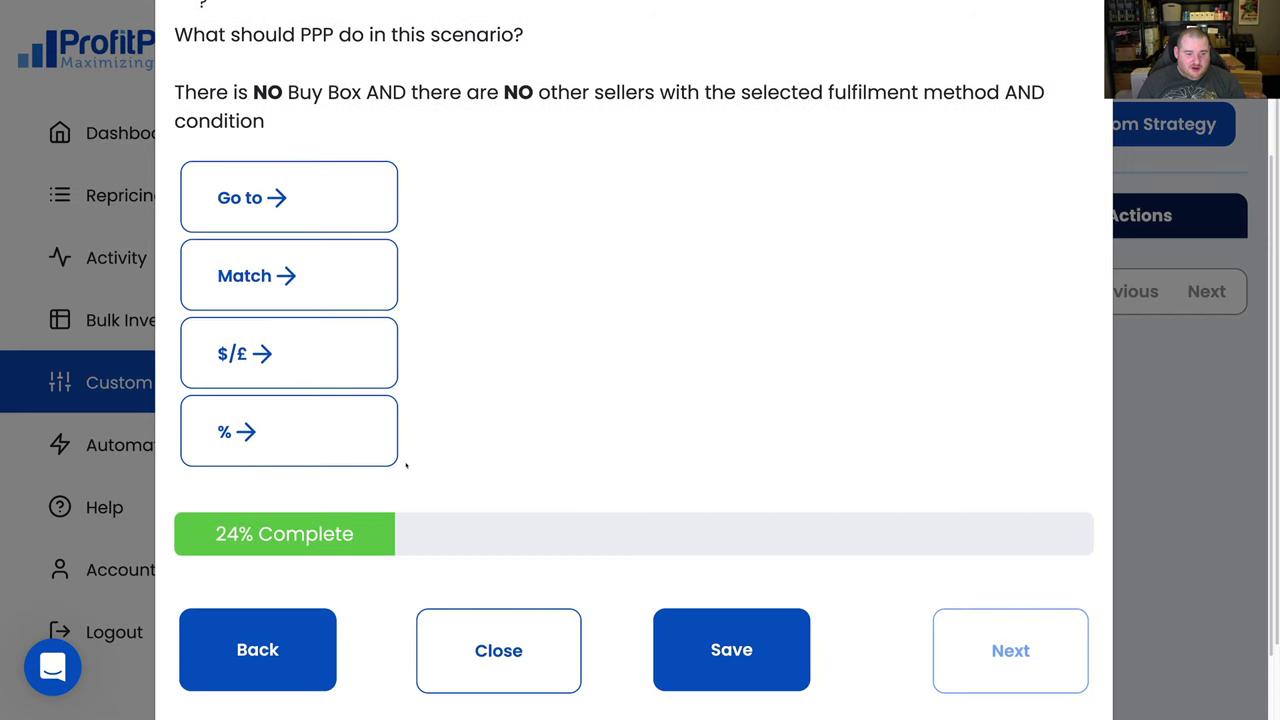
# Go back to Question 3 and try pricing 5% under Other Sellers Low Price instead
pyautogui.click(287, 648)
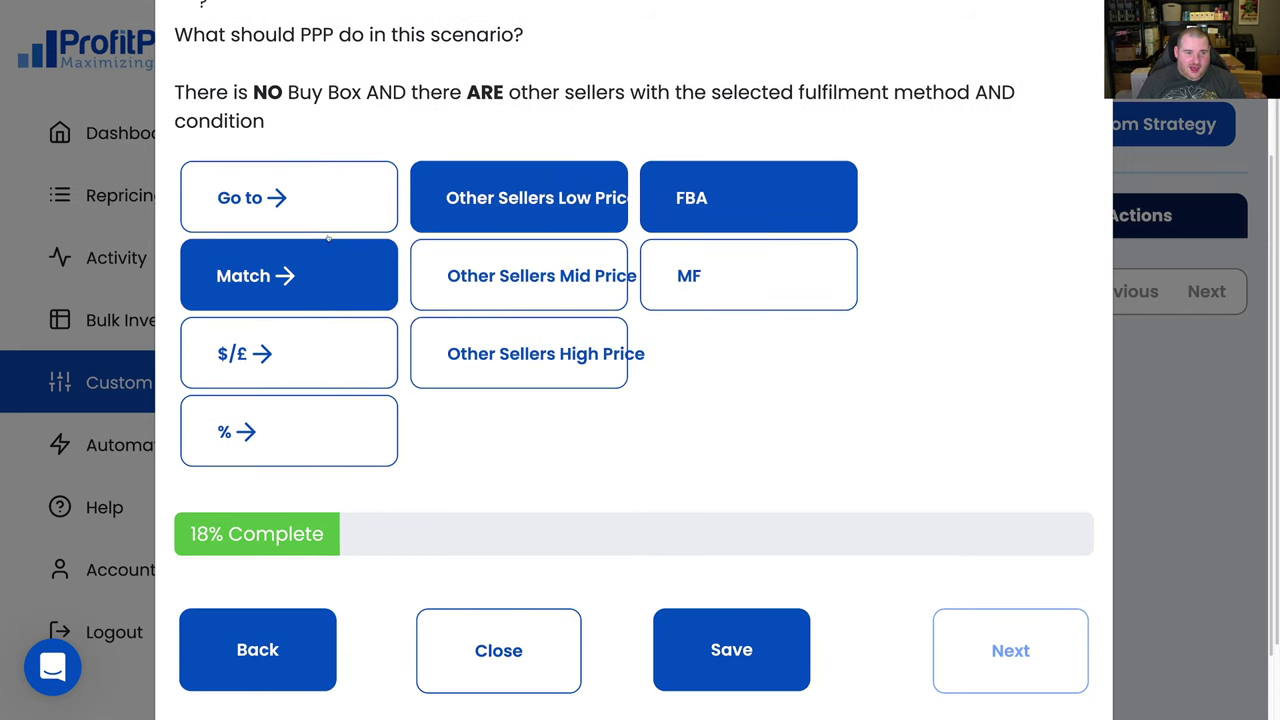
pyautogui.click(281, 426)
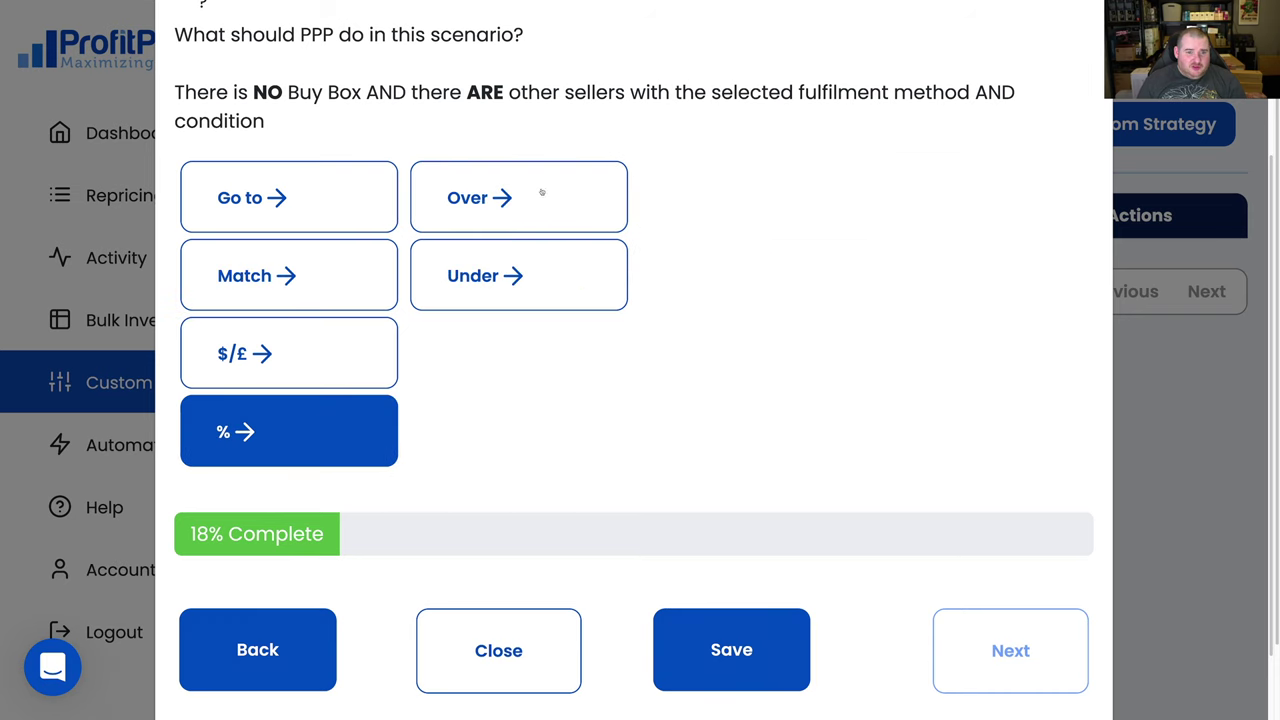
pyautogui.click(528, 276)
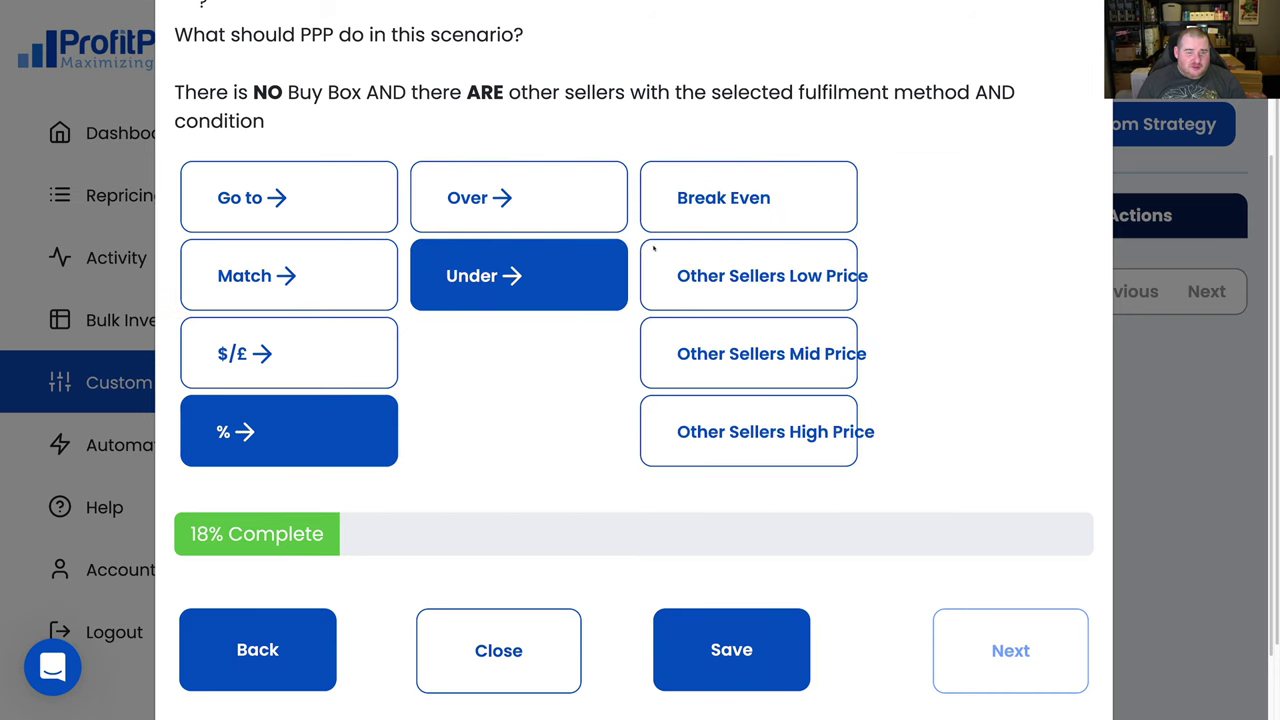
pyautogui.click(763, 284)
pyautogui.click(933, 211)
pyautogui.write('5')
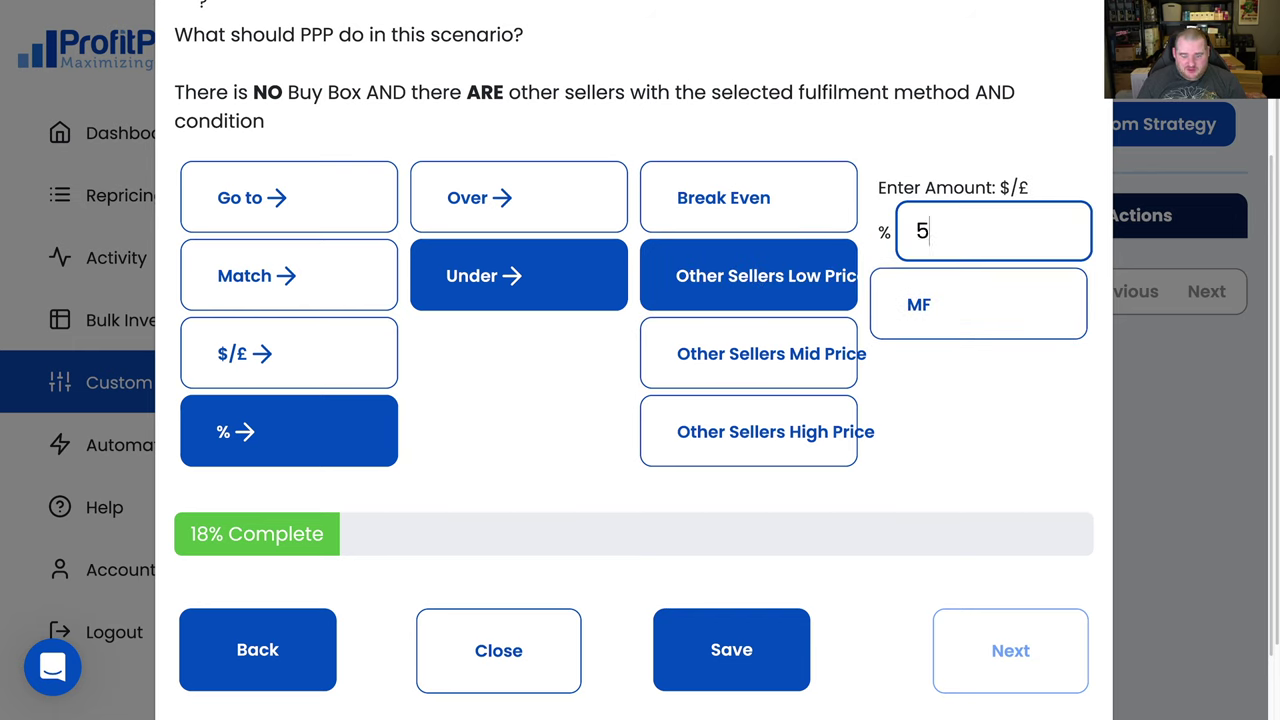
# Switch the Question 3 answer back to matching Other Sellers Low Price for FBA and continue
pyautogui.click(281, 216)
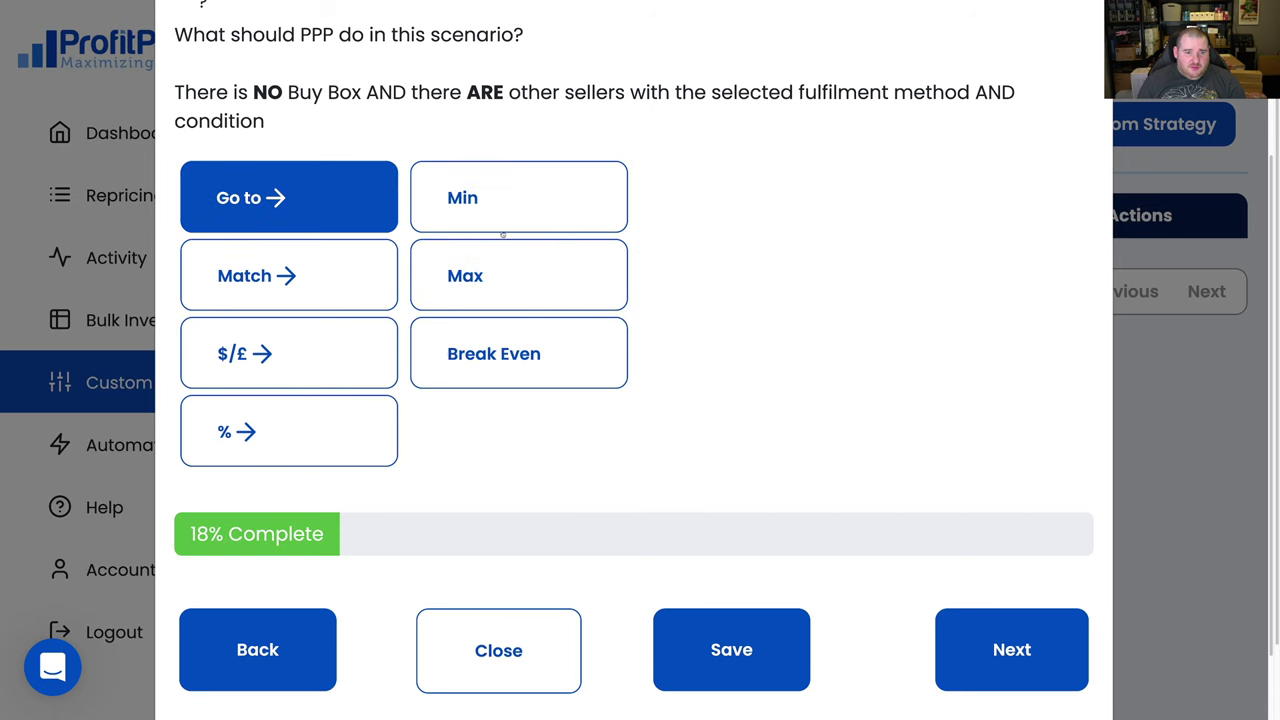
pyautogui.click(315, 277)
pyautogui.click(552, 208)
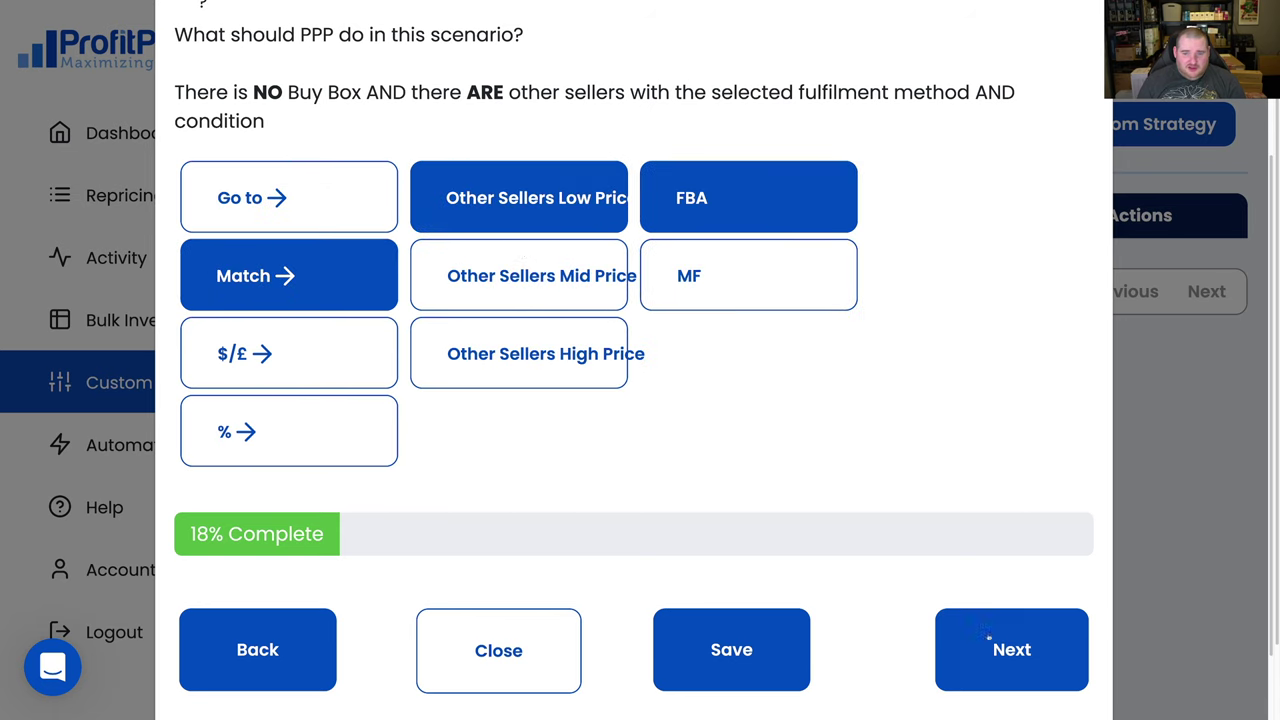
pyautogui.click(988, 640)
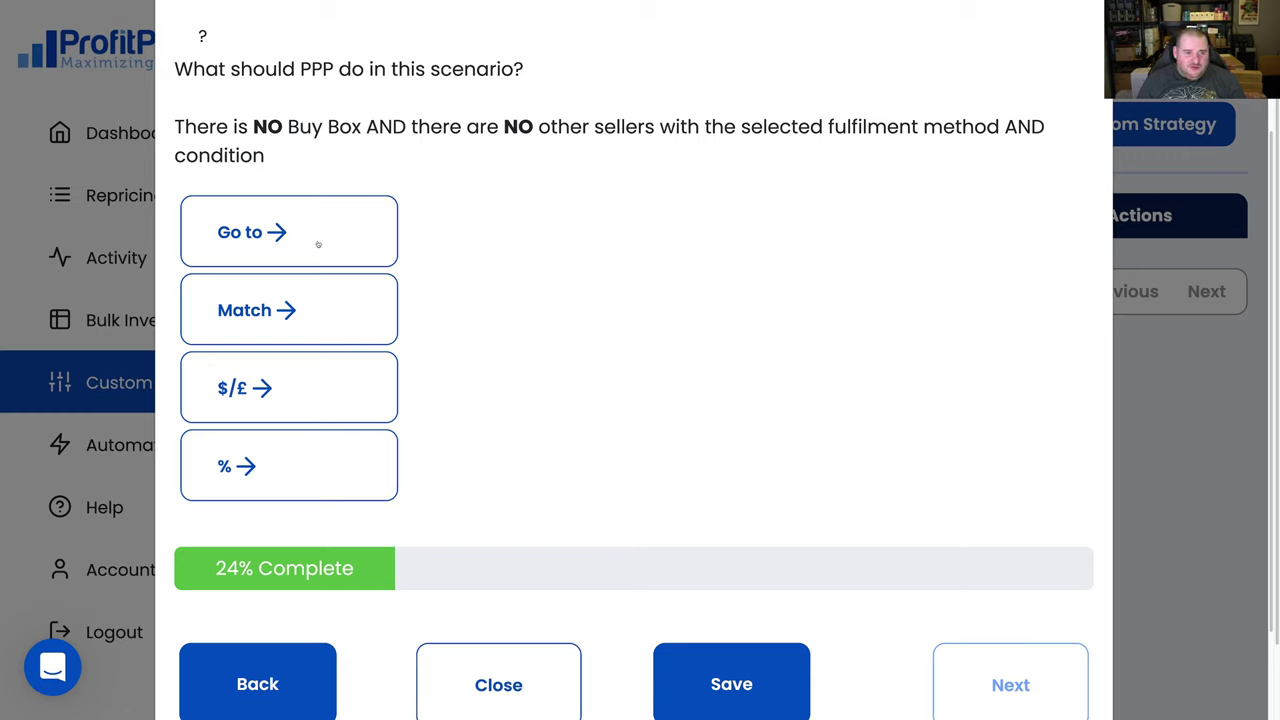
# Choose a Match rule for no Buy Box and no other sellers, then close the custom strategy wizard without saving
pyautogui.click(316, 295)
pyautogui.click(528, 244)
pyautogui.click(800, 237)
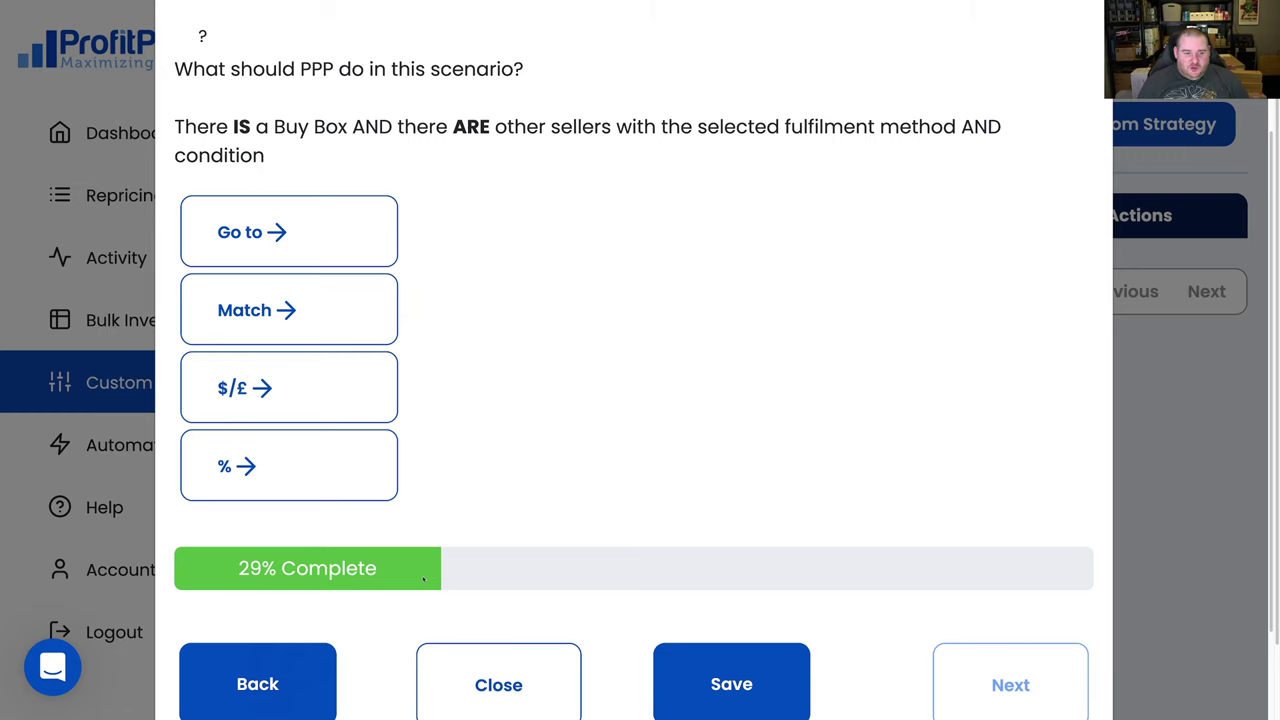
pyautogui.click(521, 700)
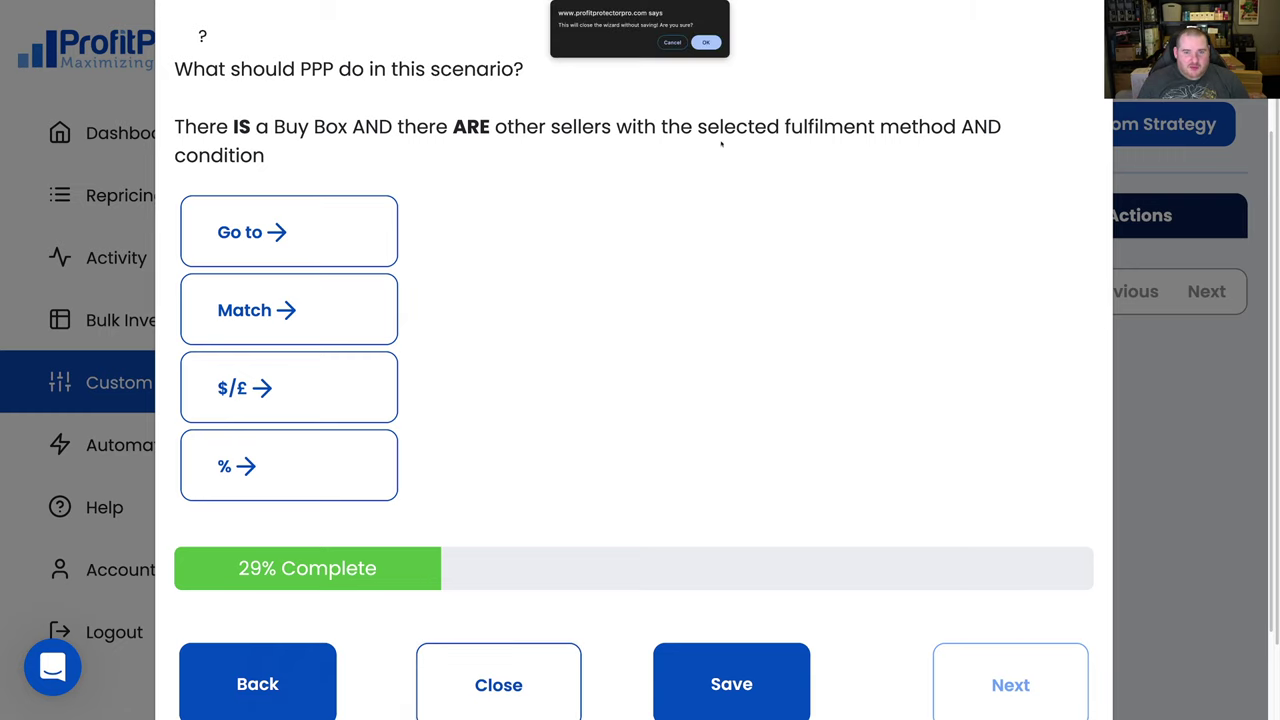
pyautogui.click(705, 42)
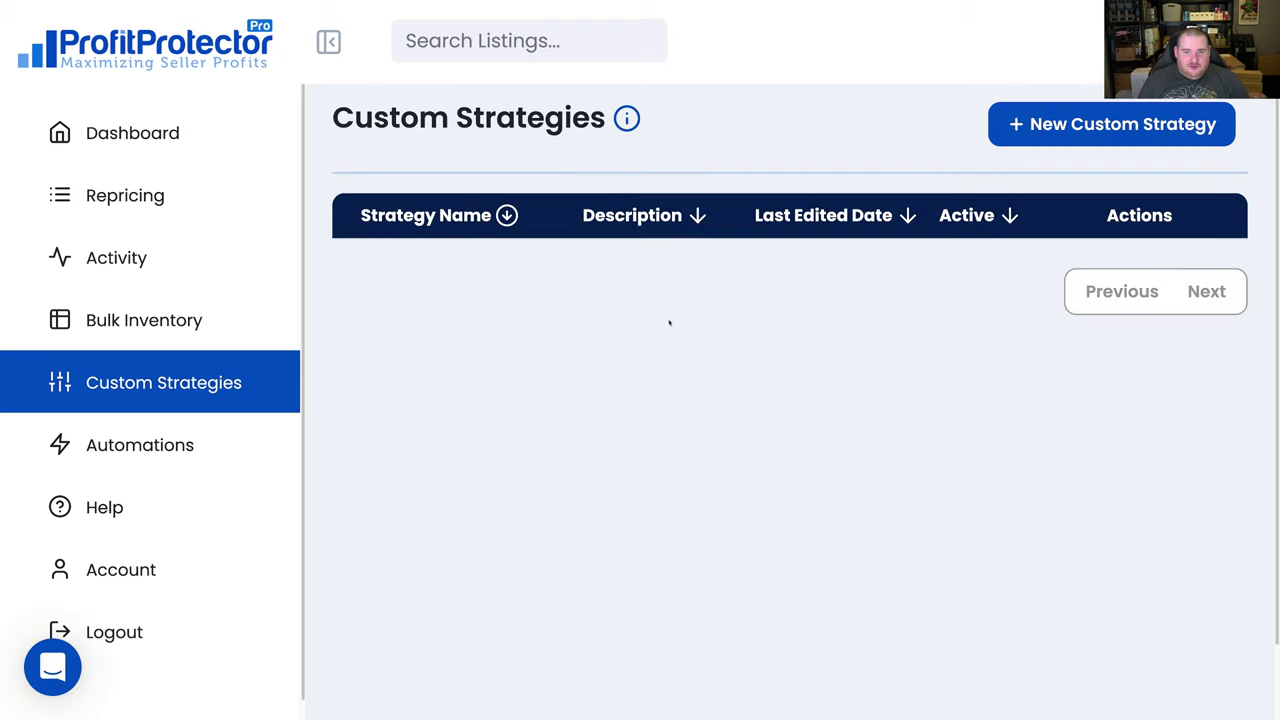
# Return to the Automations page and look over the saved automations
pyautogui.click(142, 448)
pyautogui.scroll(-3, 649, 546)
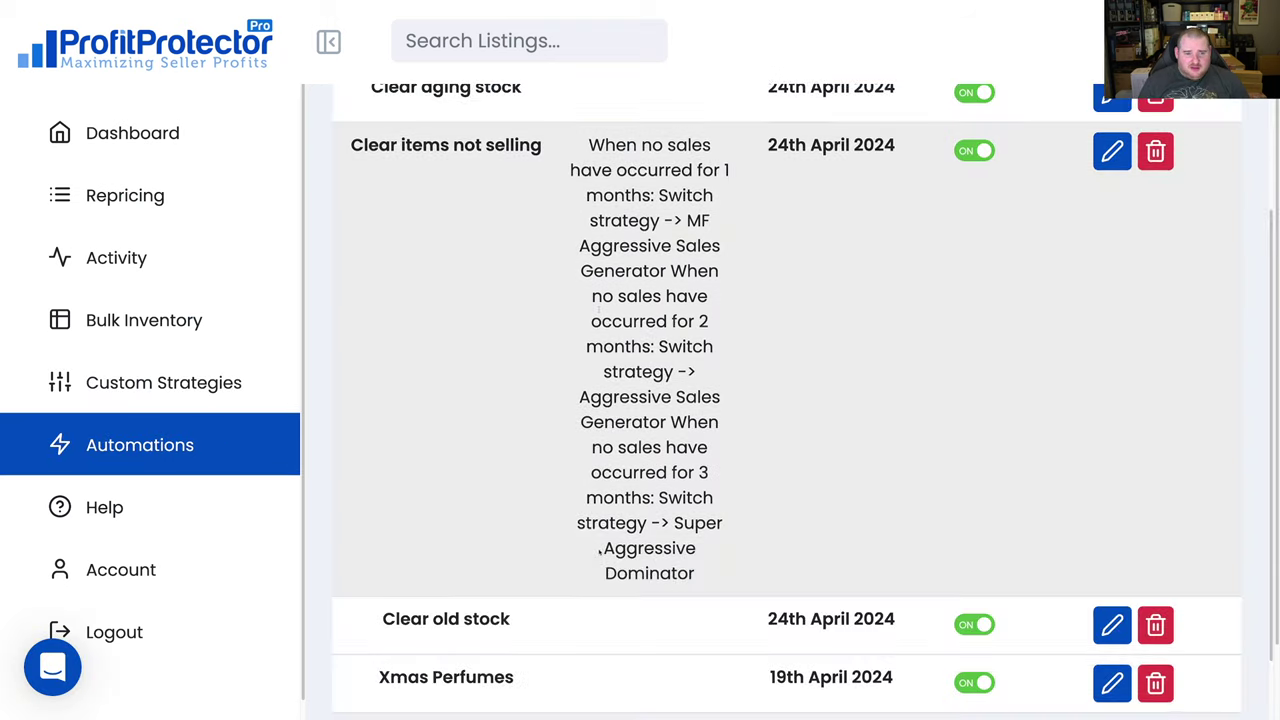
pyautogui.scroll(3, 676, 598)
pyautogui.scroll(1, 676, 598)
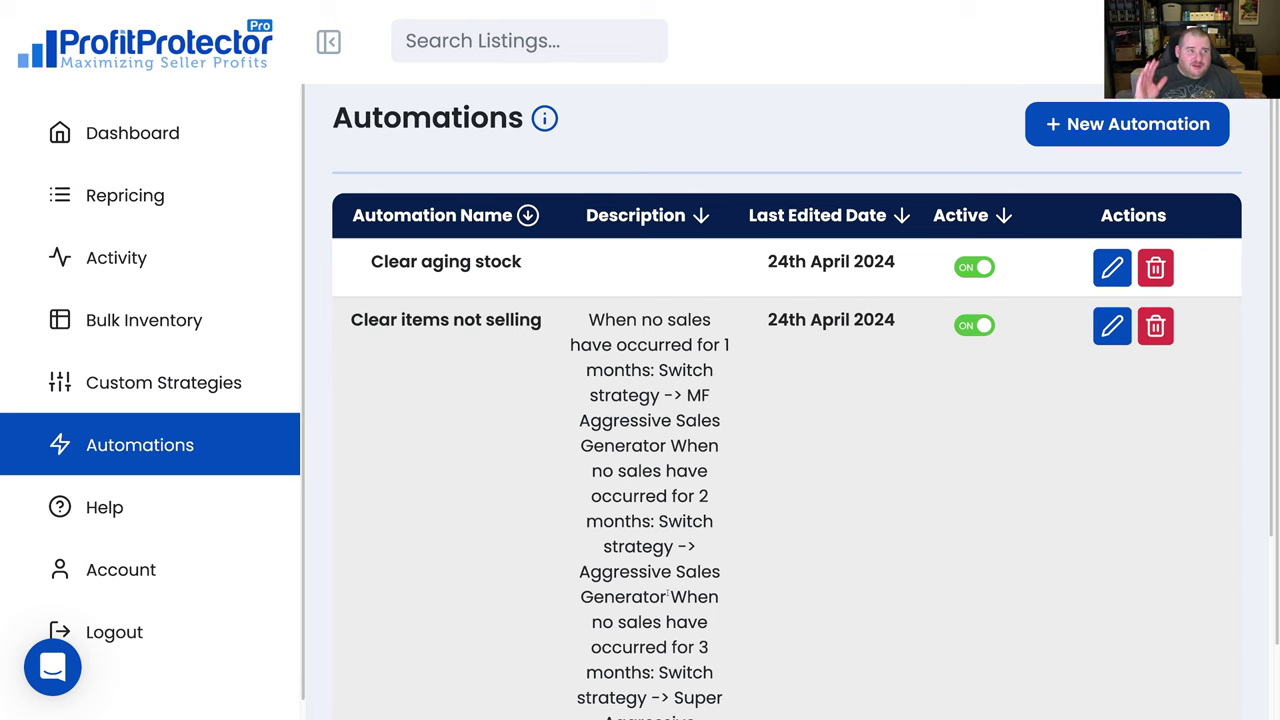
pyautogui.scroll(-1, 592, 580)
pyautogui.scroll(-3, 592, 582)
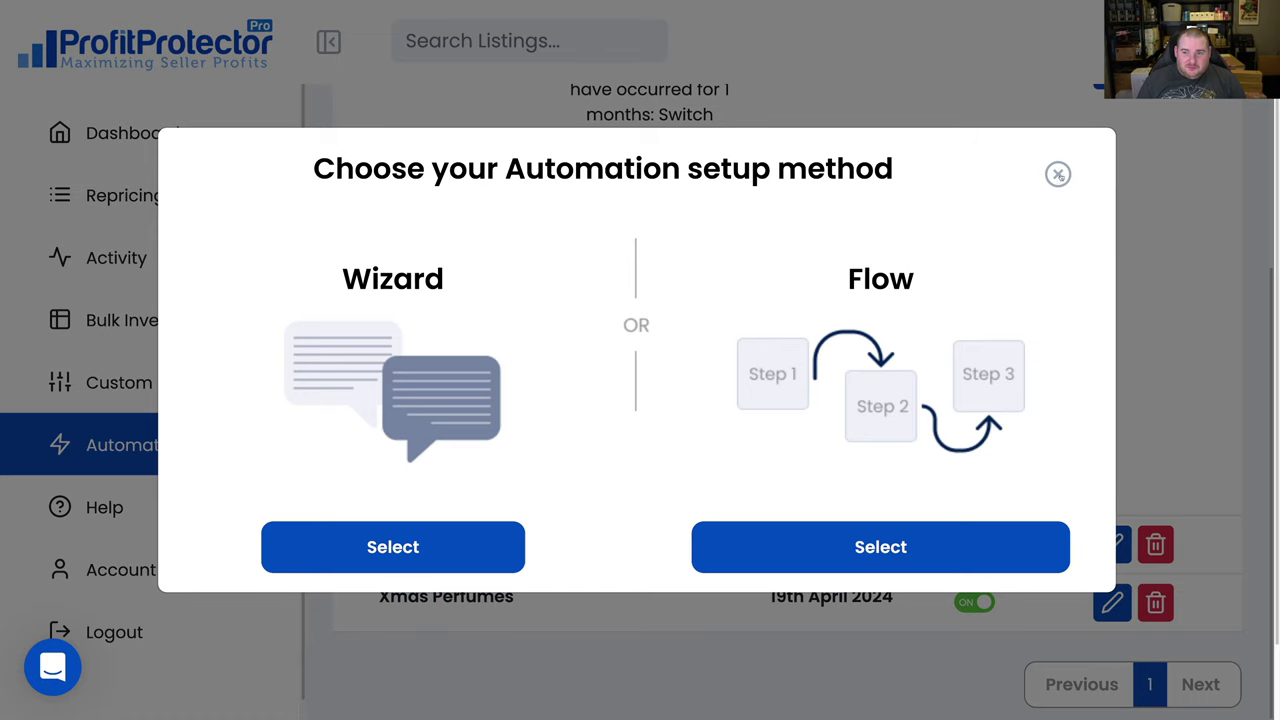
# Dismiss the automation setup method choice and open the Xmas Perfumes automation to review the trigger options for Condition 1
pyautogui.click(1172, 265)
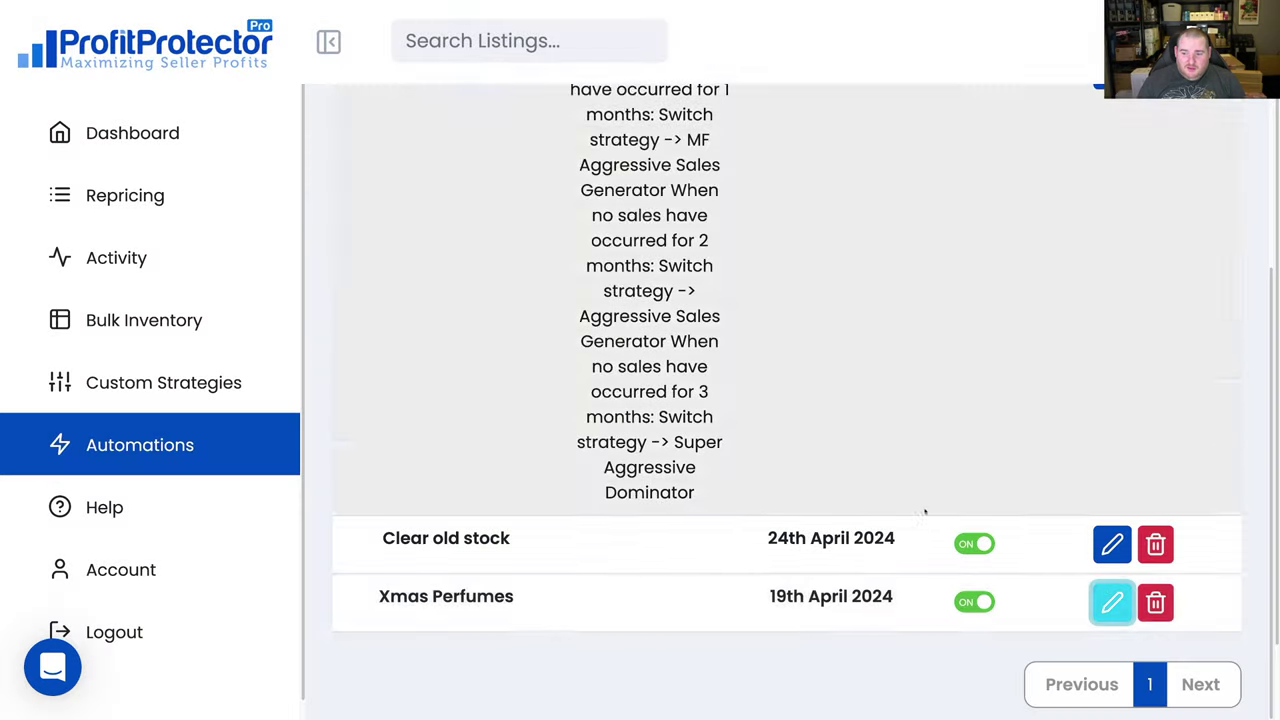
pyautogui.click(1111, 602)
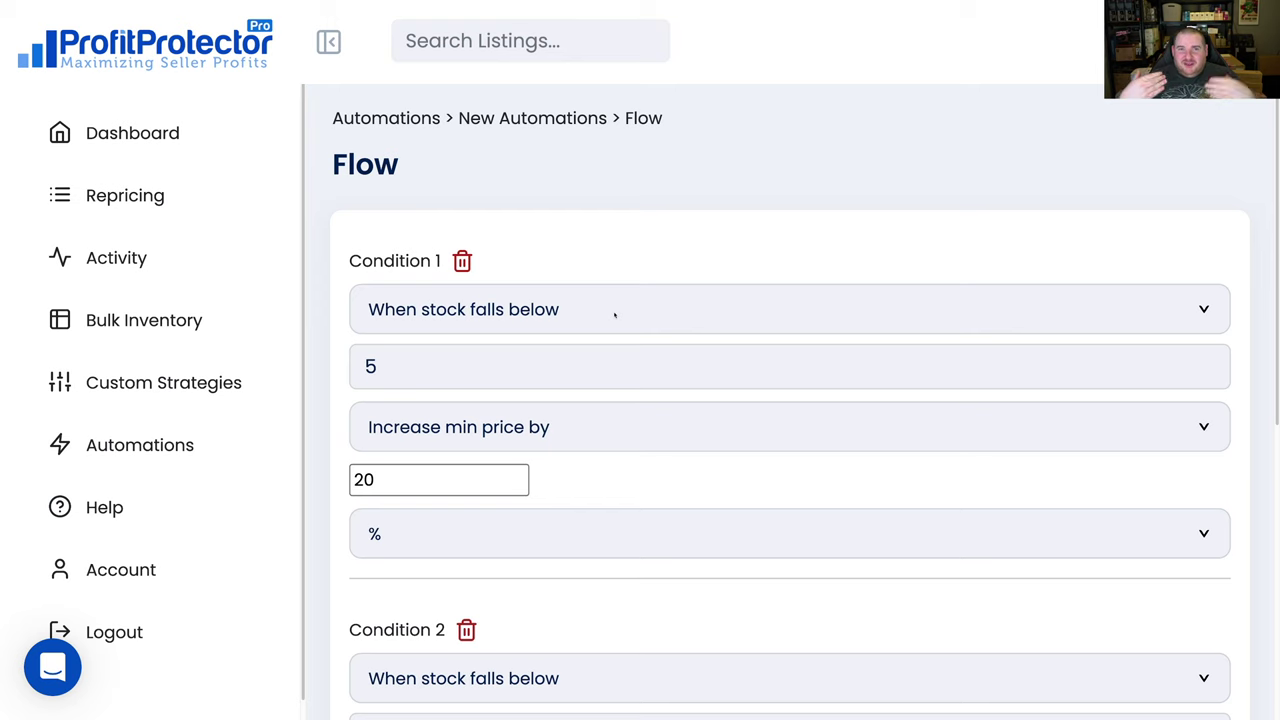
pyautogui.click(615, 314)
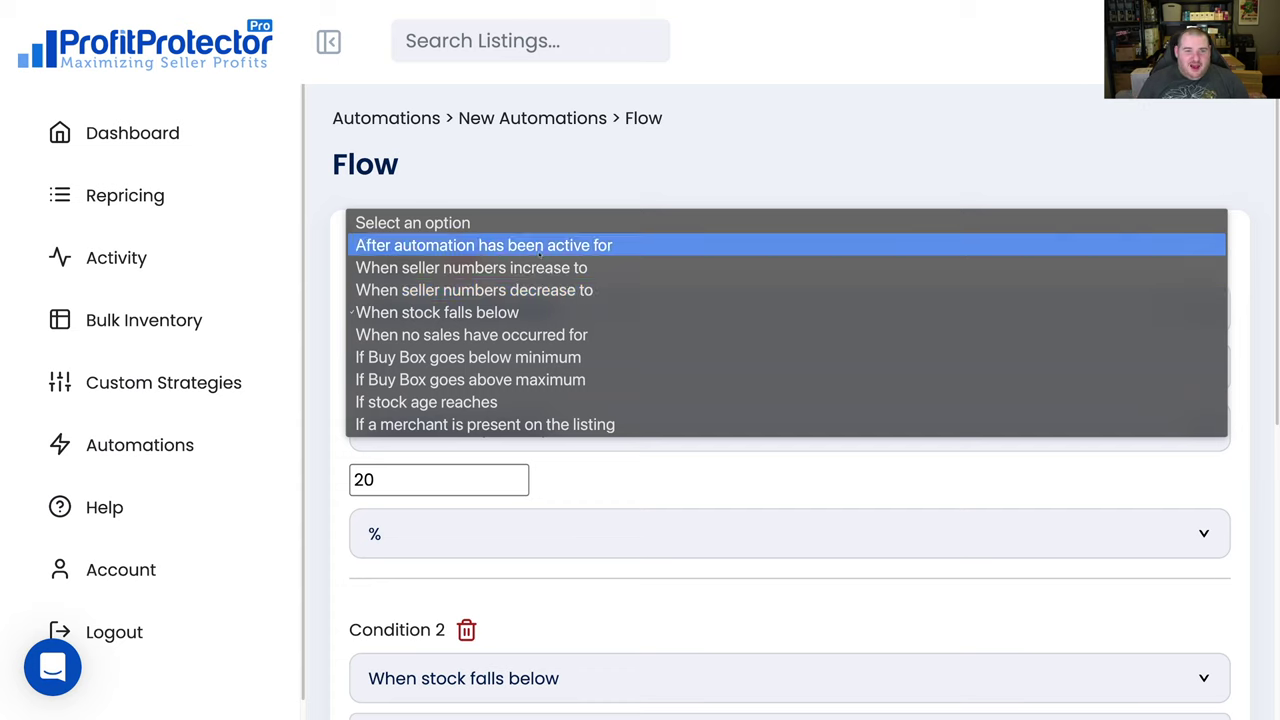
pyautogui.click(636, 200)
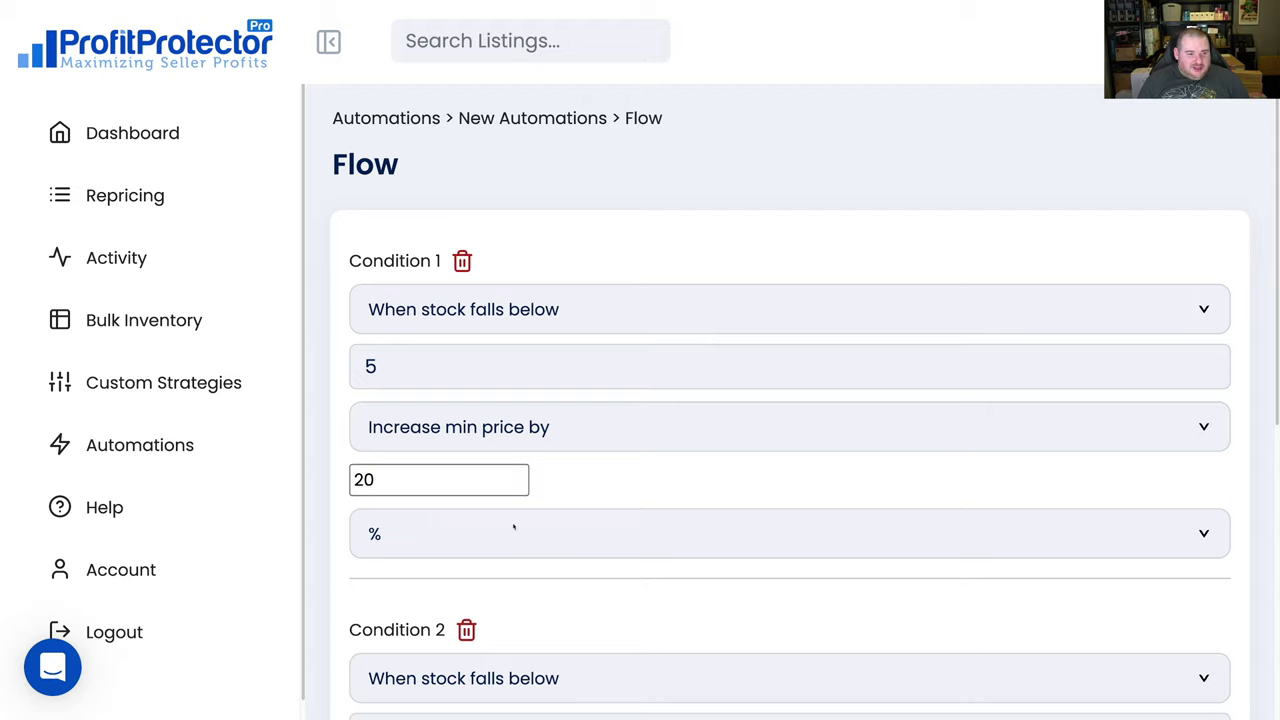
pyautogui.scroll(-4, 513, 530)
# Leave the Flow editor to look over the saved automations list, and finish on the Dashboard
pyautogui.click(183, 455)
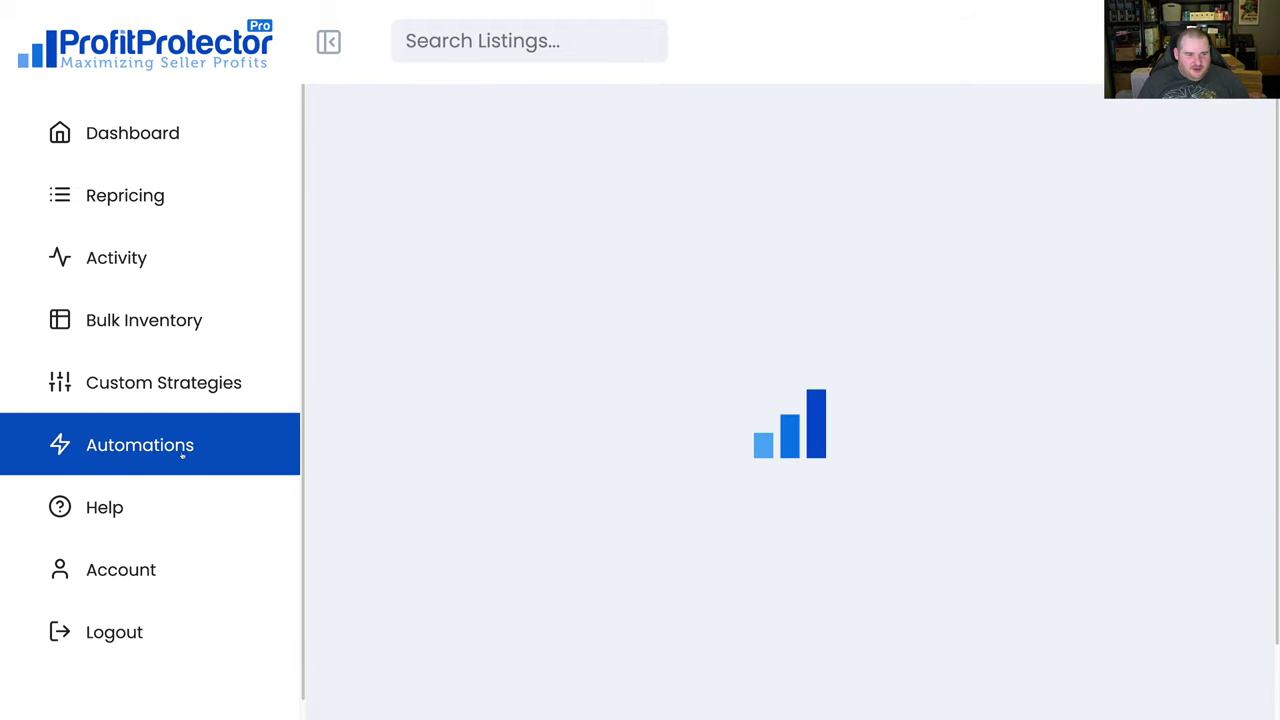
pyautogui.scroll(-4, 787, 400)
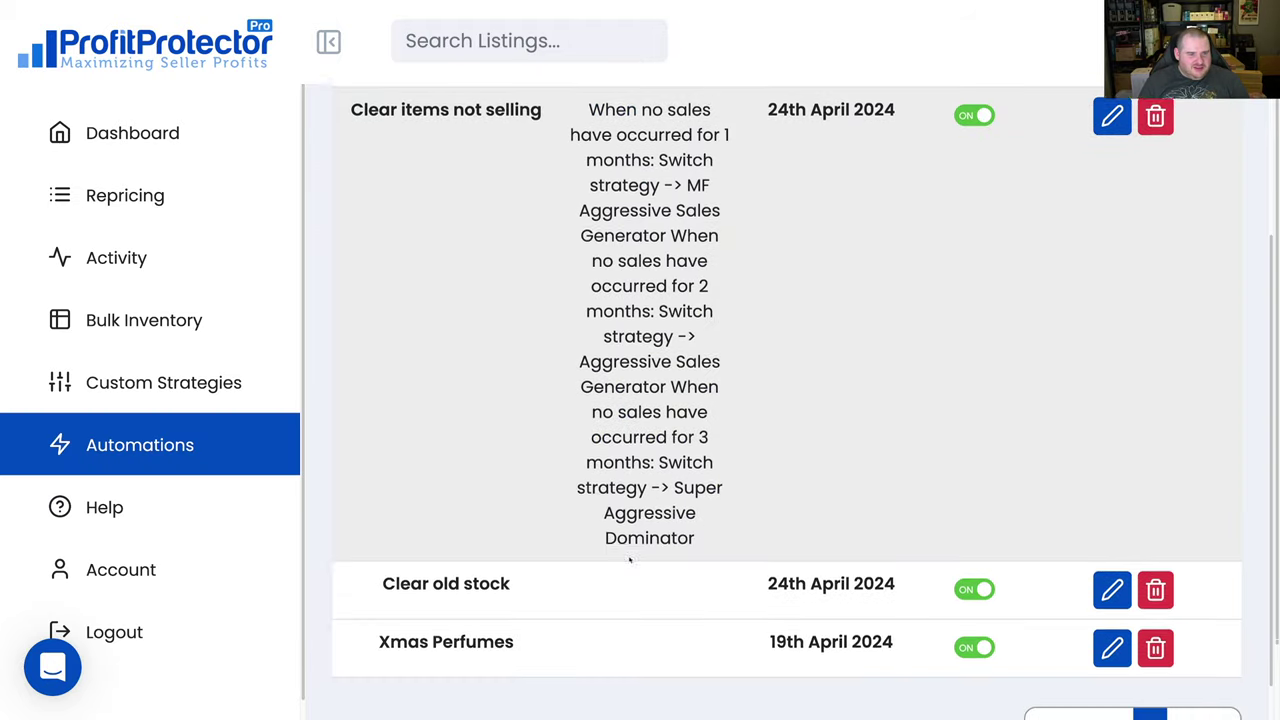
pyautogui.scroll(5, 787, 400)
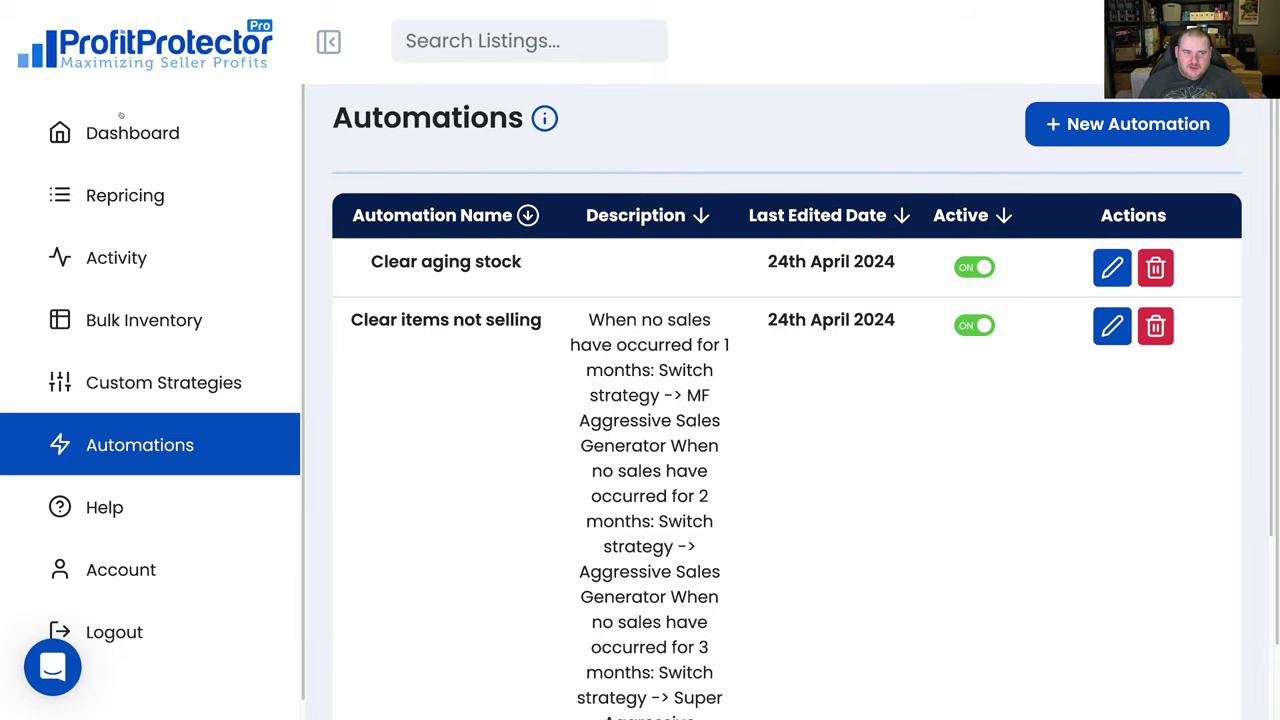
pyautogui.click(121, 115)
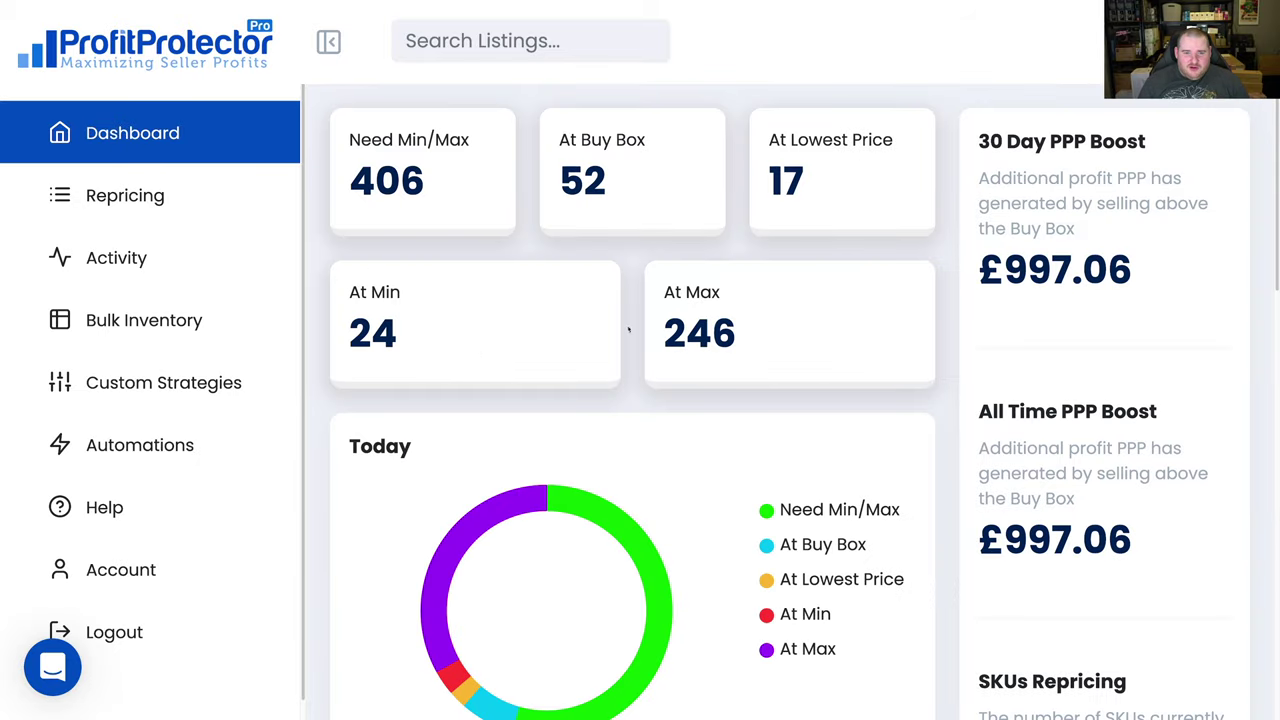